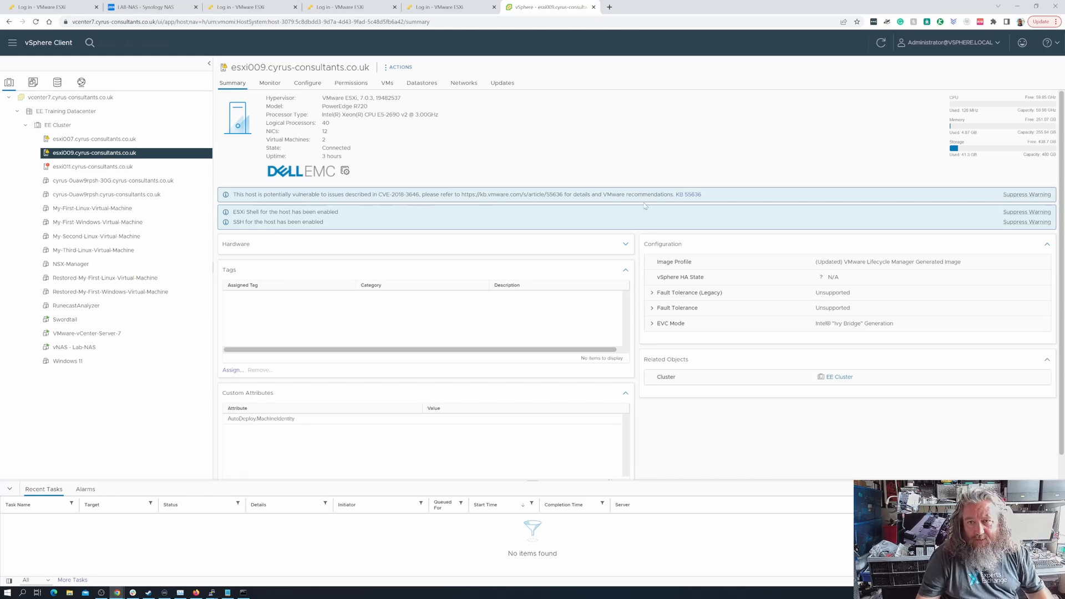
Open the KB 55636 article linked in the CVE-2018-3646 warning on host esxi009
left_click(685, 195)
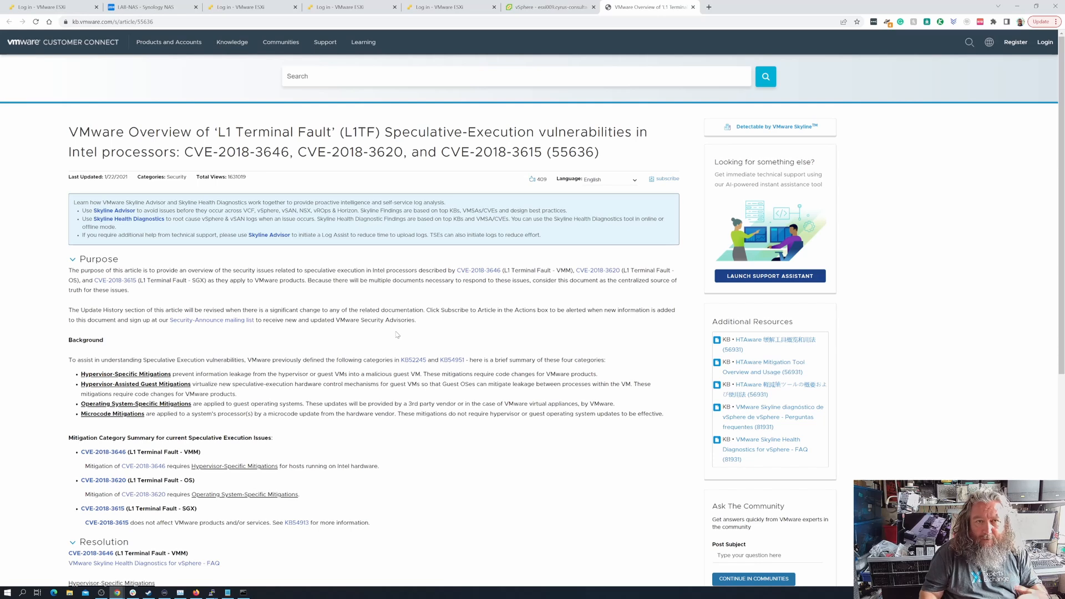
Return to vSphere Client and compare the summaries of hosts esxi007, esxi009 and esxi011, checking processors and vulnerability warnings
left_click(542, 8)
left_click(86, 138)
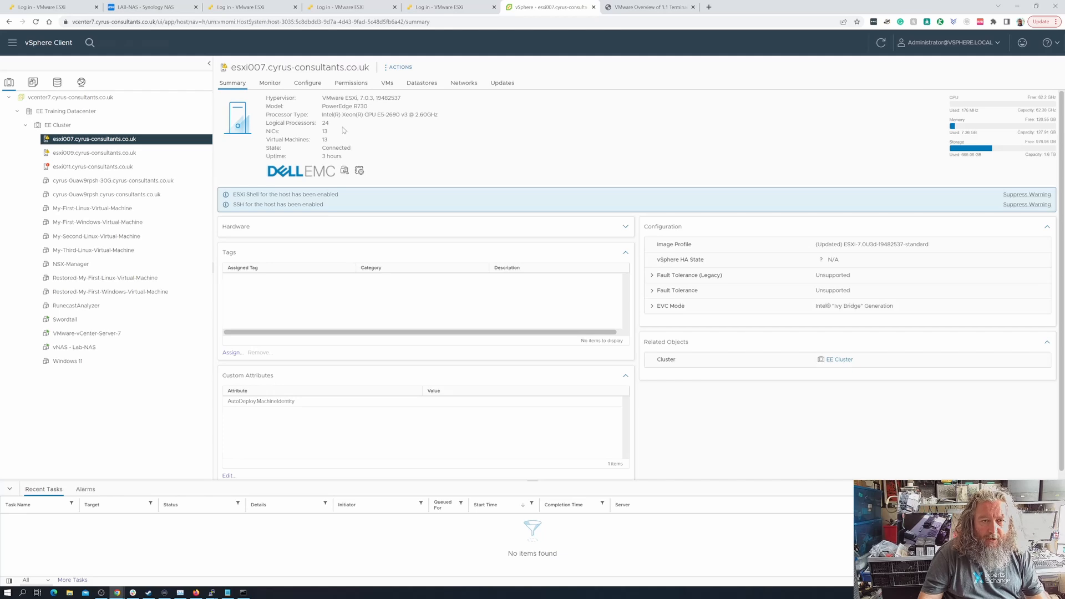
left_click(133, 153)
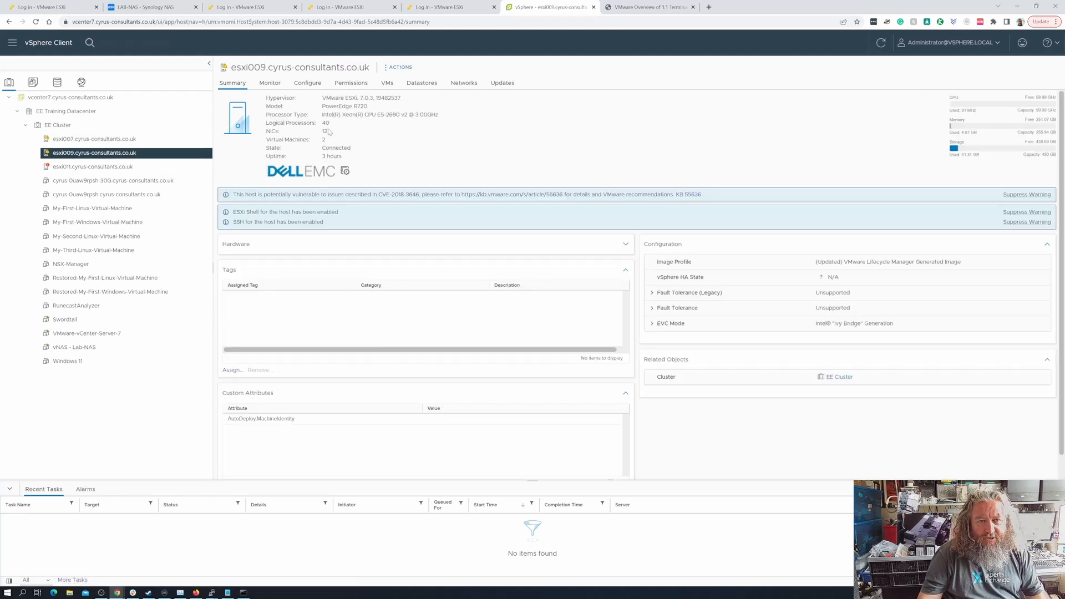
left_click(146, 143)
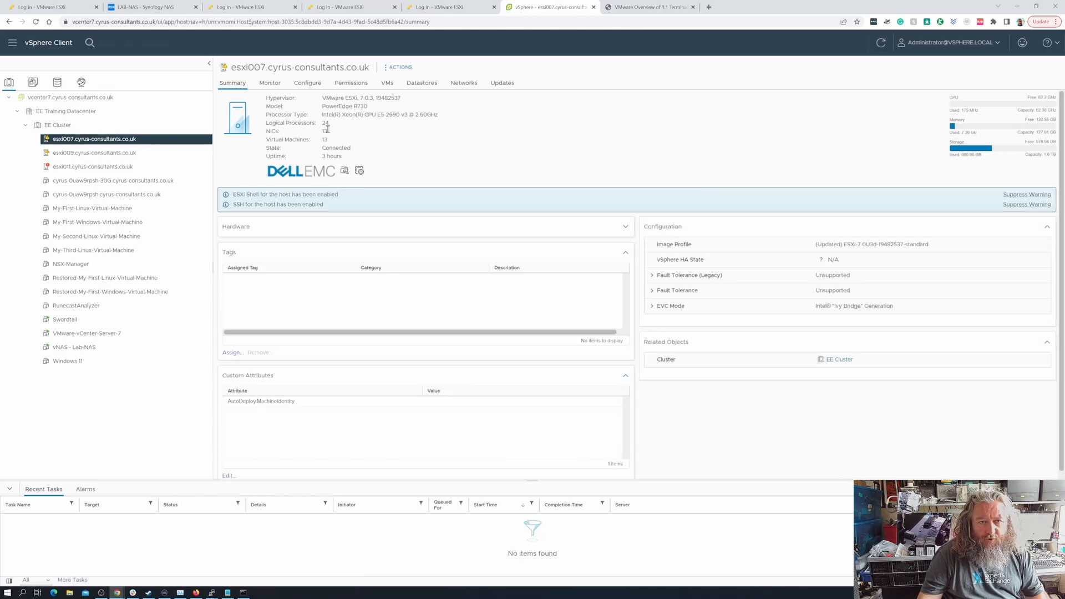
left_click(156, 157)
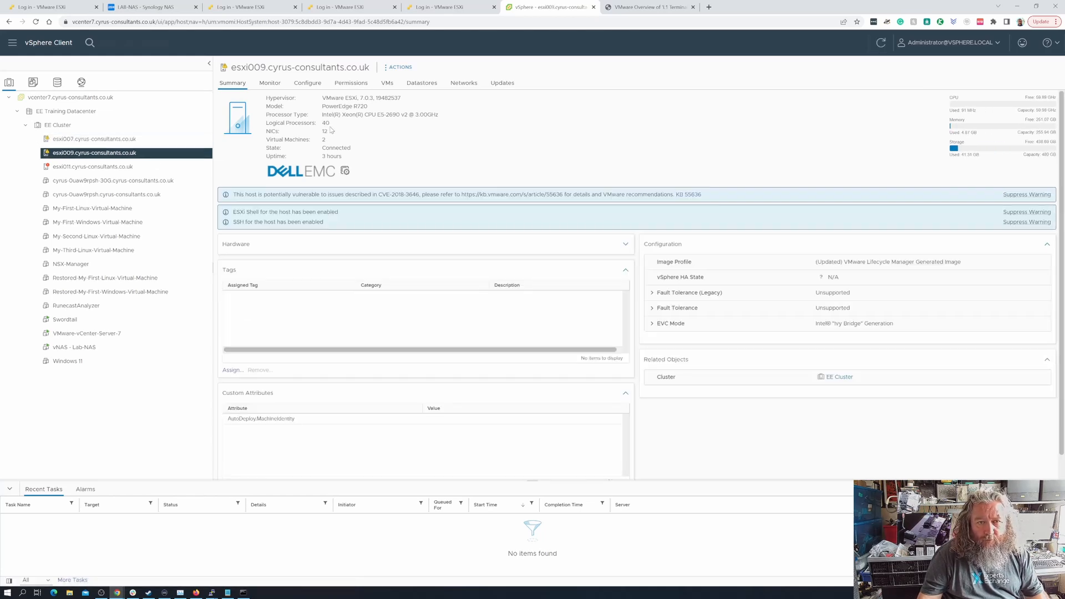
left_click(141, 167)
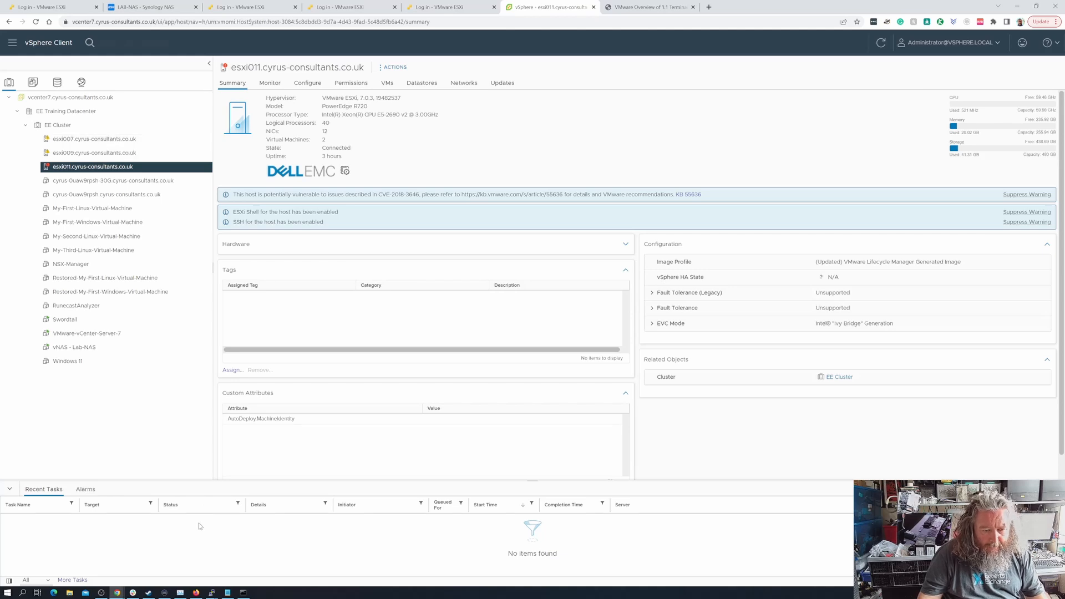
left_click(108, 138)
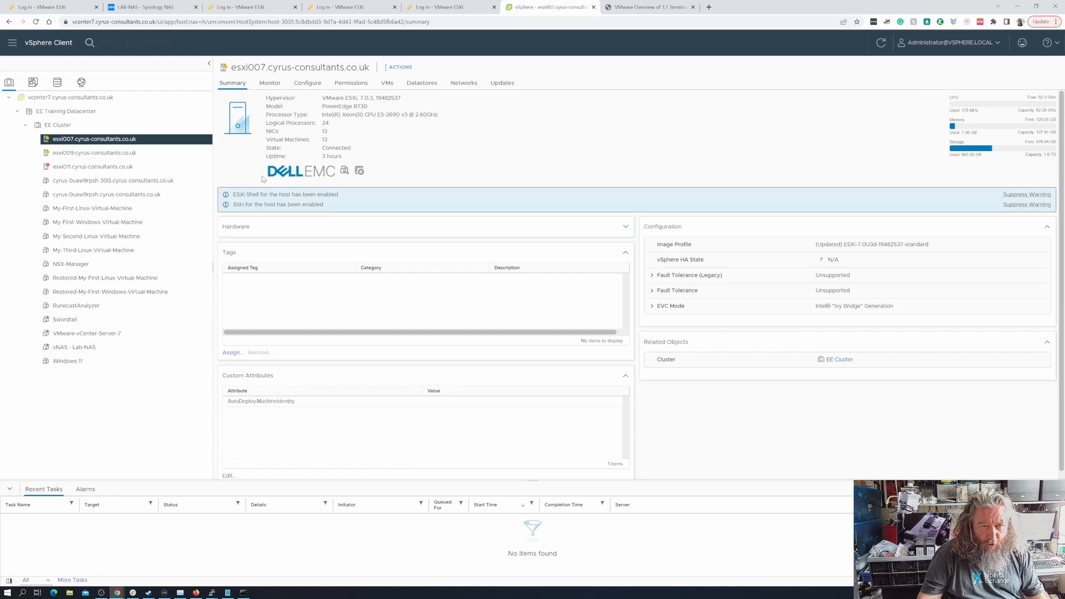
left_click(128, 153)
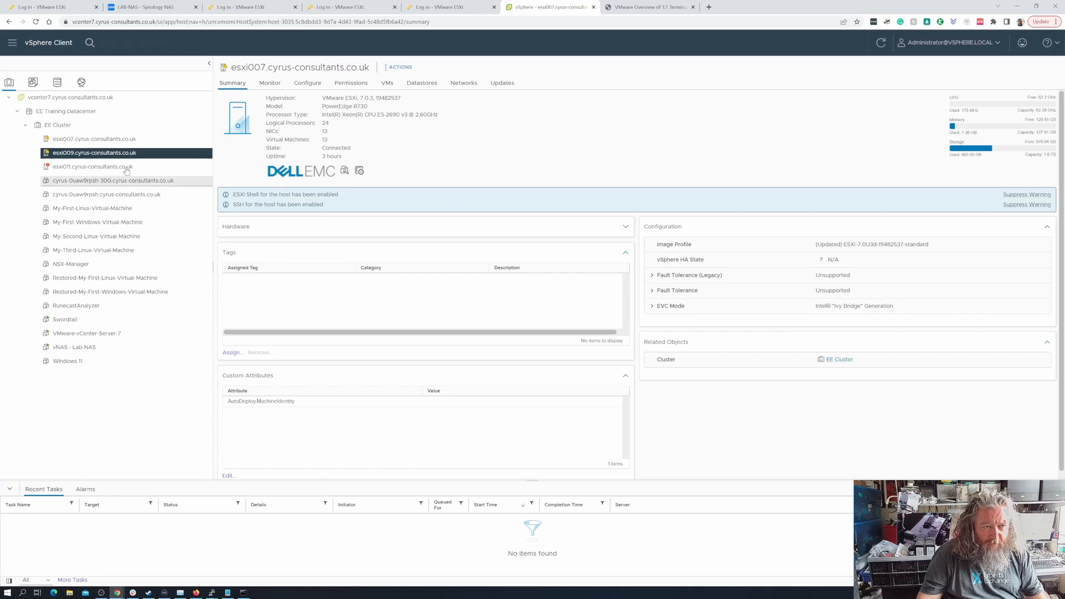
left_click(127, 166)
left_click(129, 139)
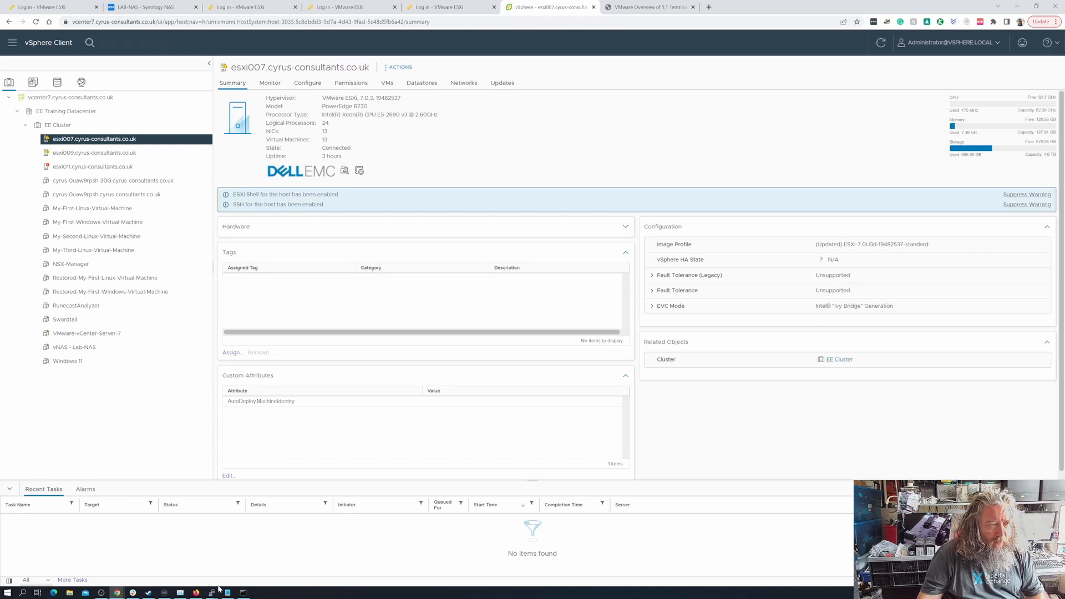
Go back to the L1 Terminal Fault article and open the vSphere mitigation article KB55806 from its Resolution section
left_click(641, 7)
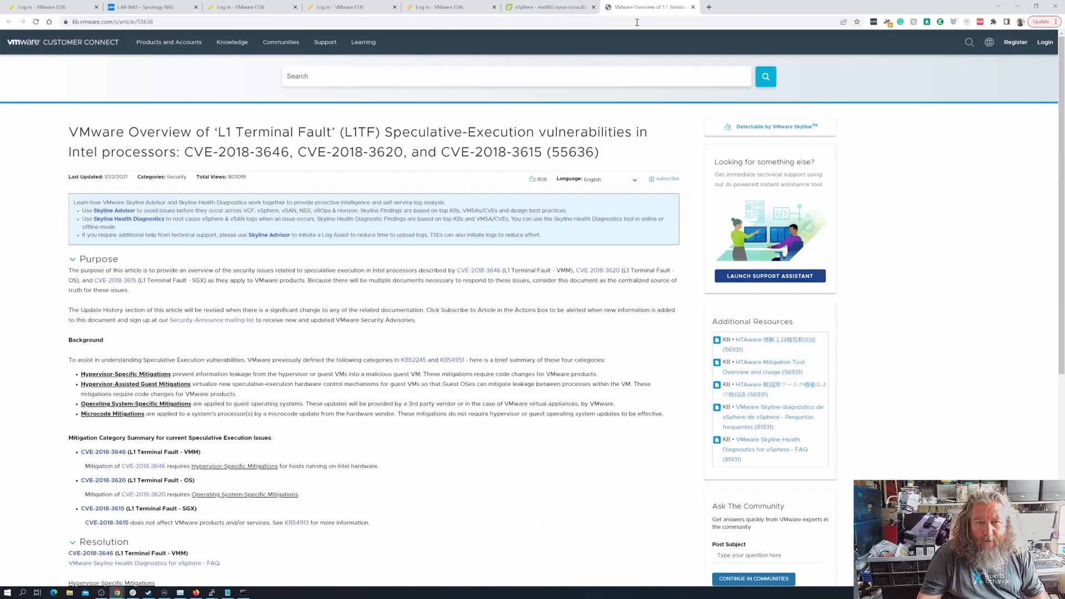
scroll(383, 400, "down", 5)
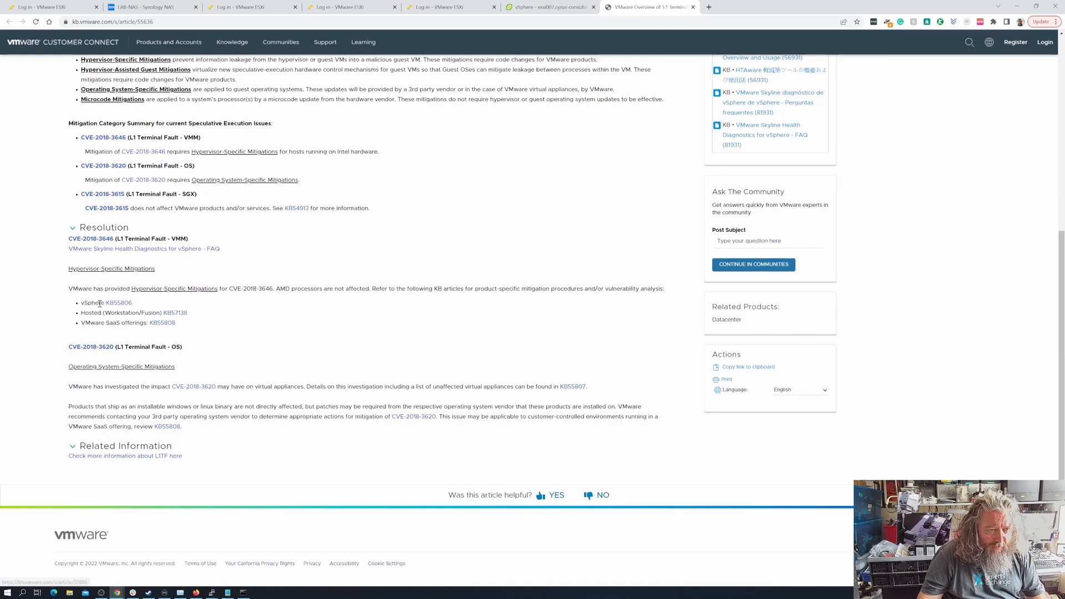
left_click(120, 308)
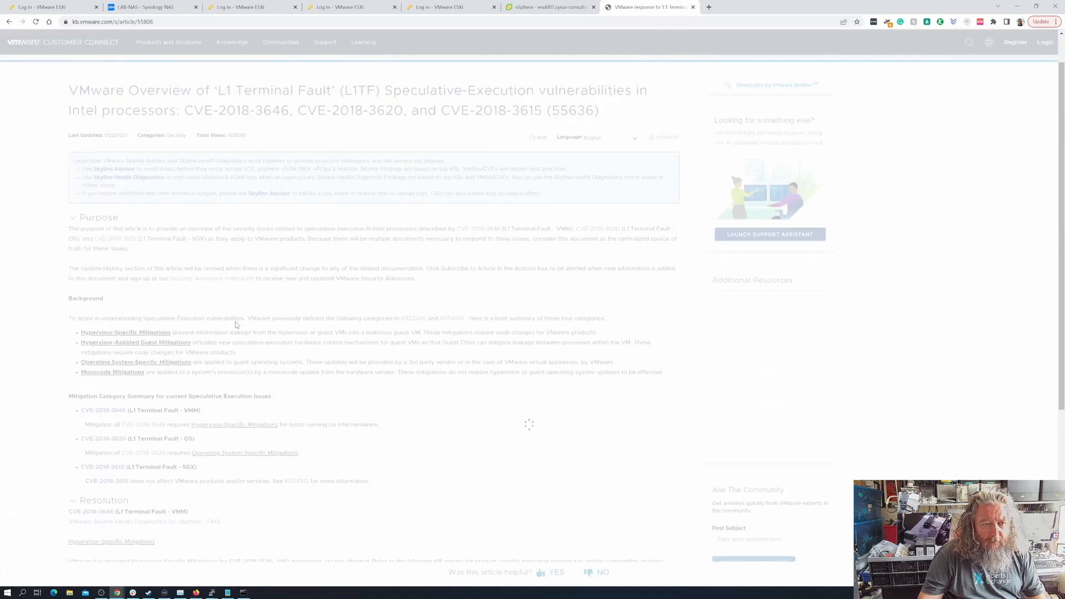
Copy "esxcli system settings kernel list -o hyperthreadingMitigation" from the article's SCAv2 ESXCLI section and run it in the esxi009 PuTTY session
scroll(228, 285, "down", 20)
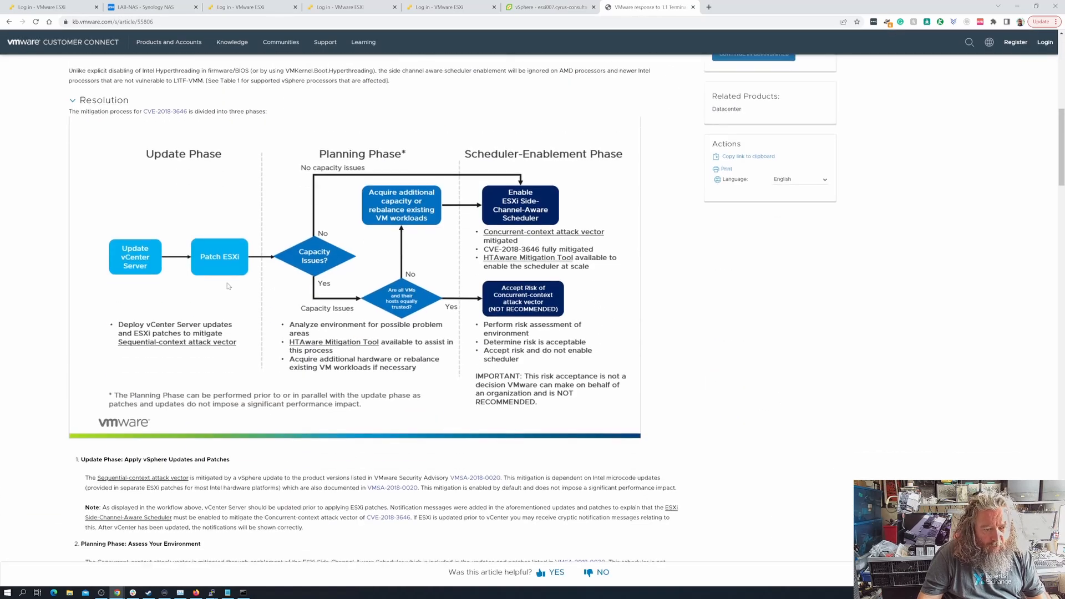
scroll(227, 286, "down", 15)
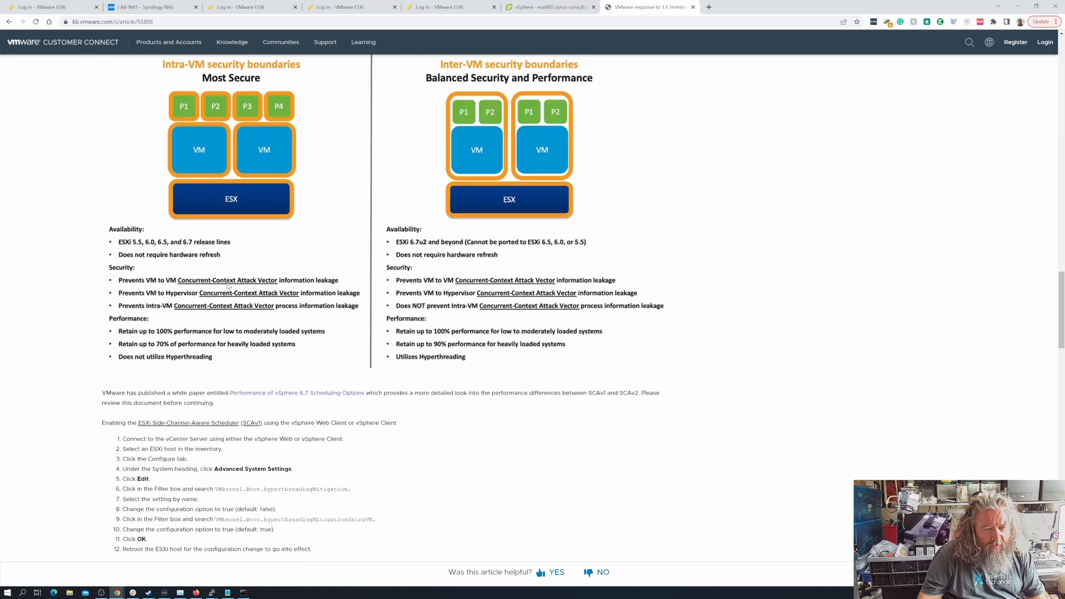
scroll(228, 286, "down", 3)
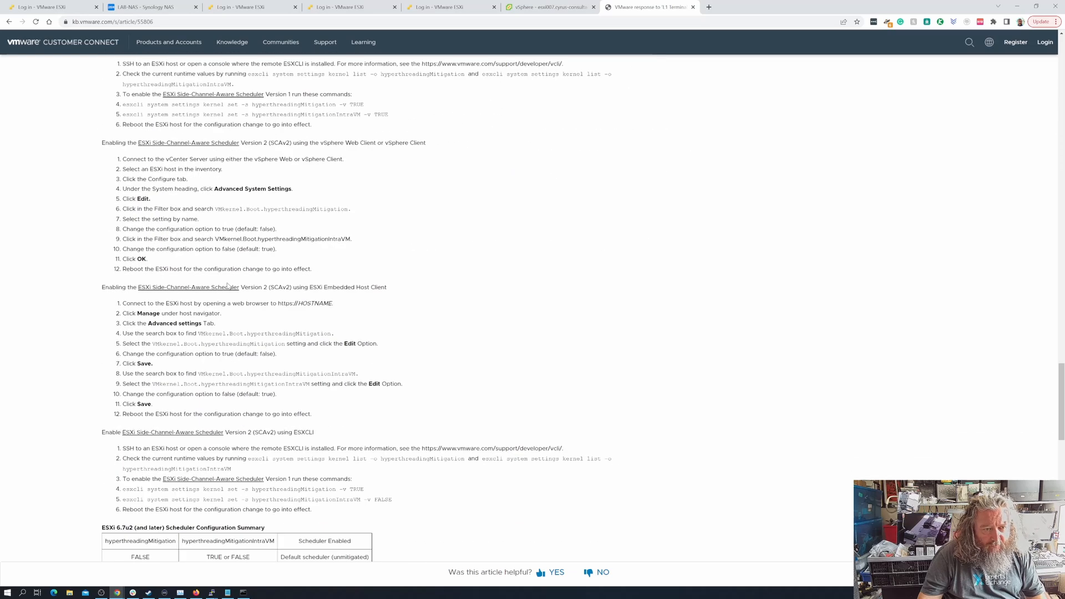
scroll(227, 285, "down", 1)
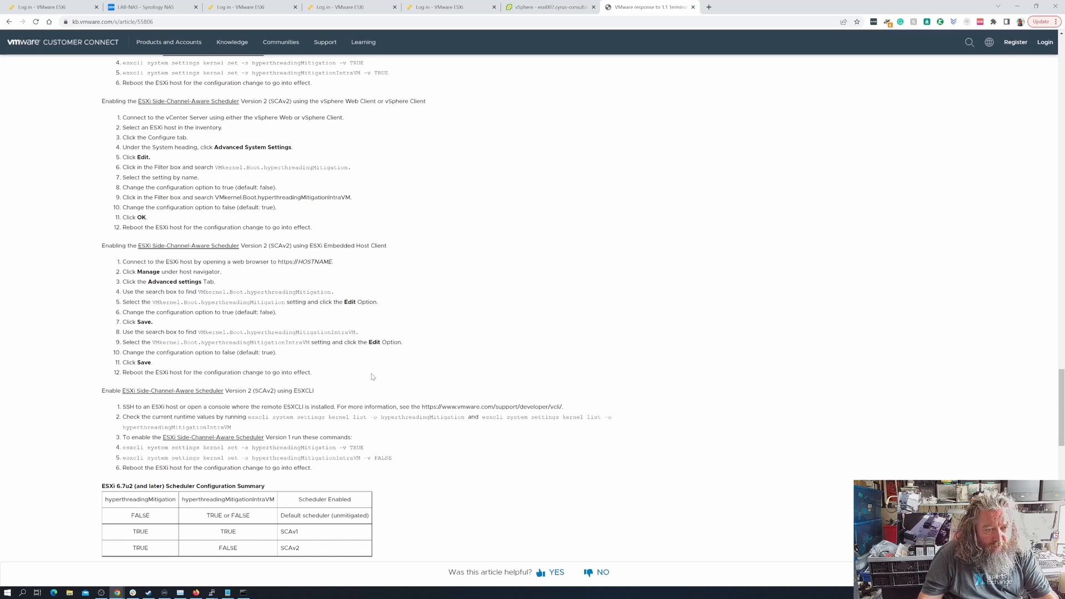
scroll(372, 377, "down", 3)
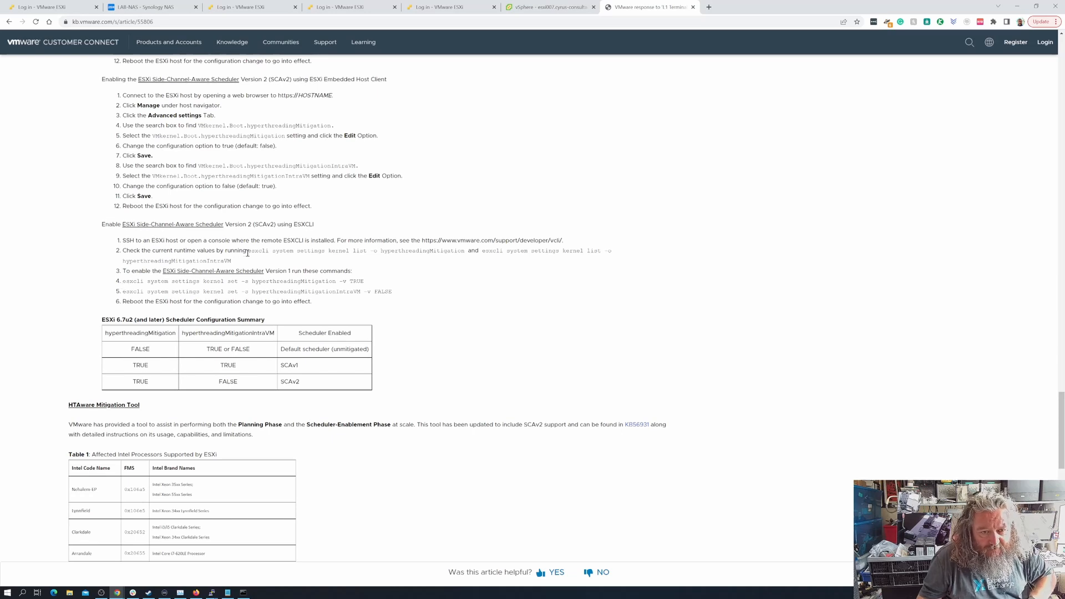
left_click_drag(247, 253, 465, 251)
right_click(451, 250)
left_click(460, 258)
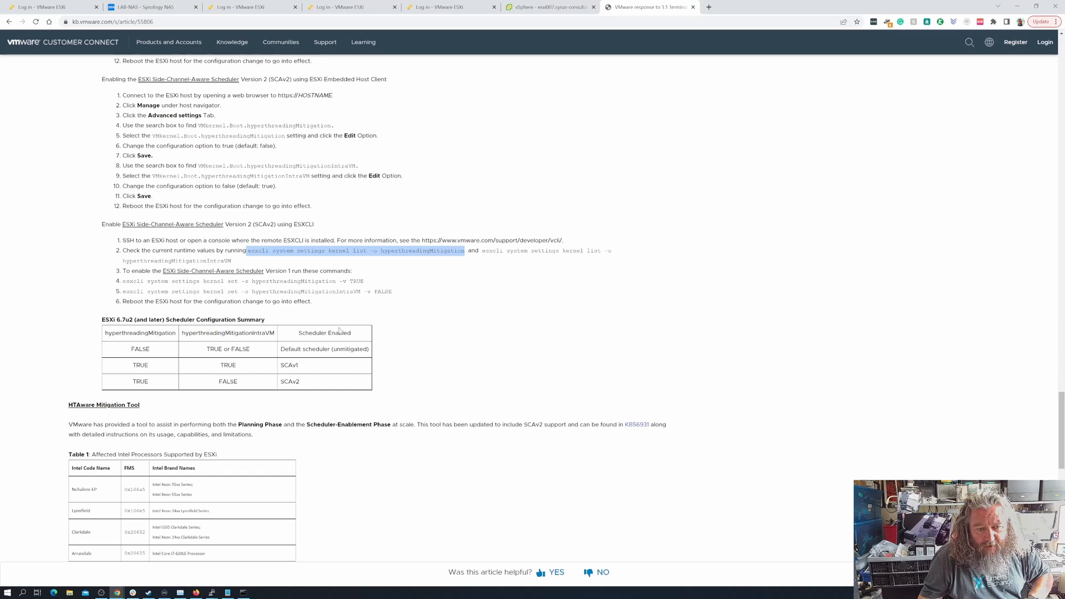
left_click(208, 577)
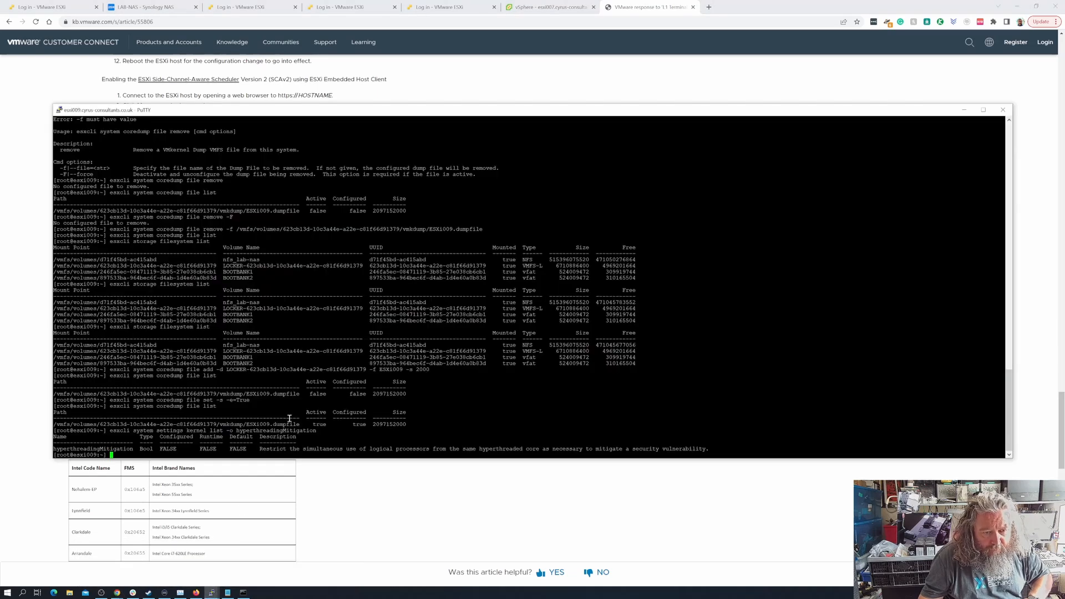
right_click(269, 408)
key("Return")
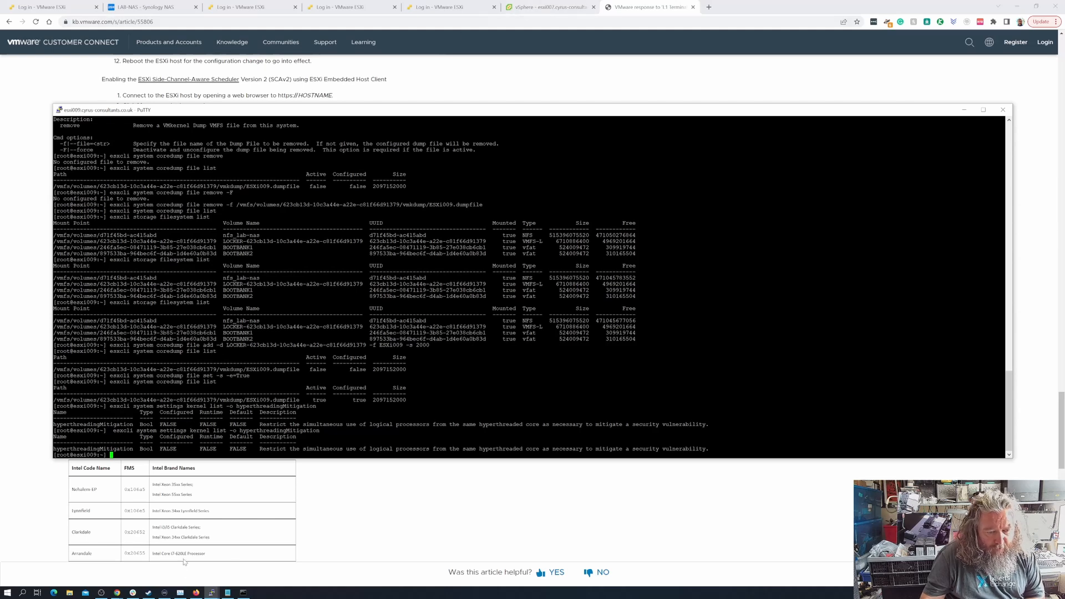
Run the copied hyperthreadingMitigation list command in the esxi011 PuTTY session
mouse_move(211, 592)
left_click(285, 569)
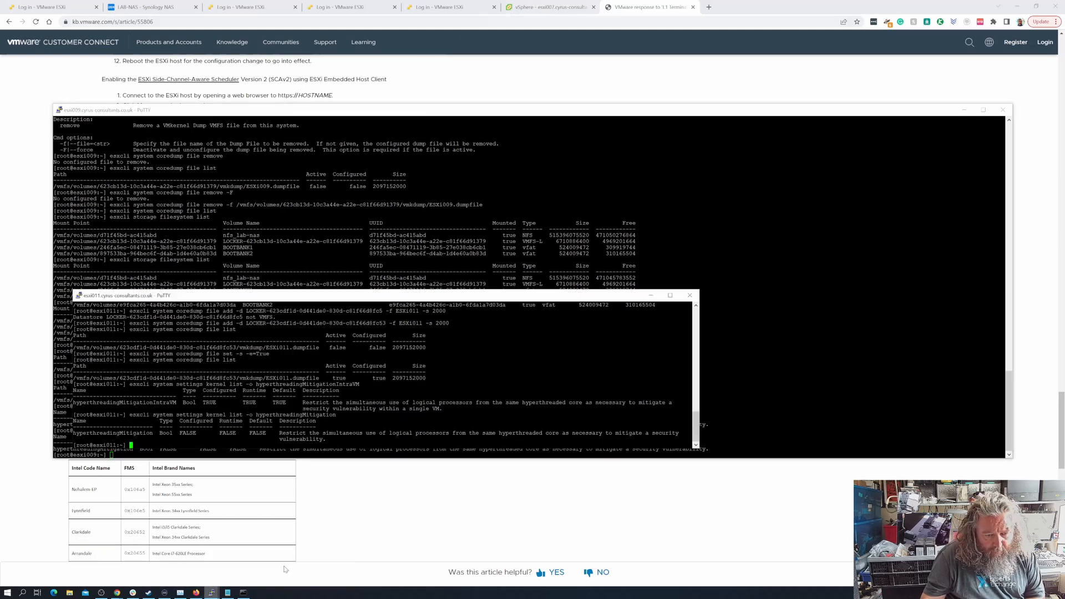
right_click(232, 339)
key("Return")
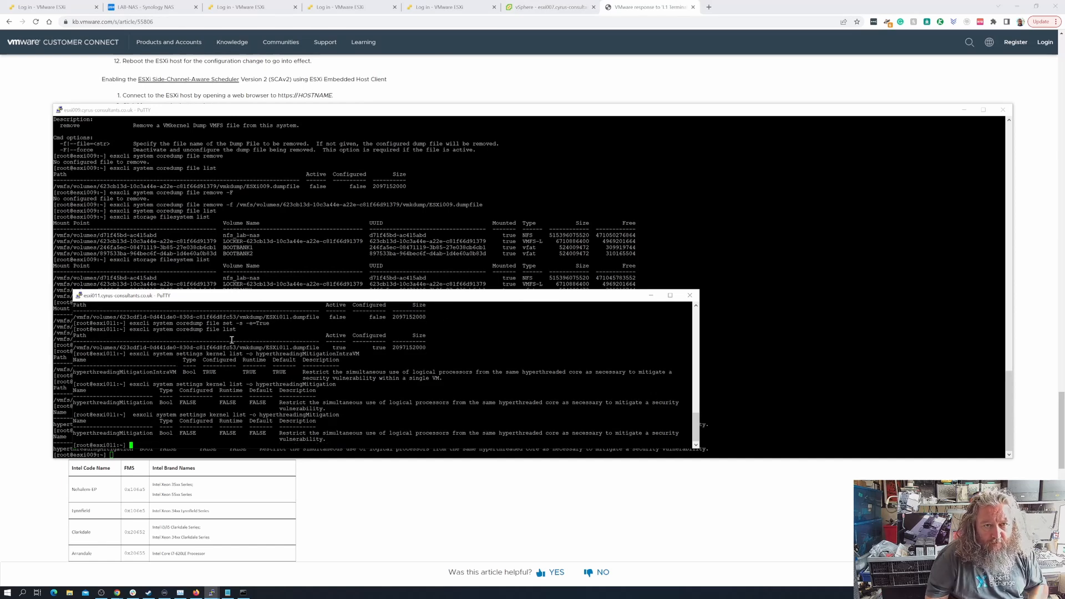
Copy "esxcli system settings kernel set -s hyperthreadingMitigation -v TRUE" from the KB article and run it in the esxi009 PuTTY session
left_click(641, 13)
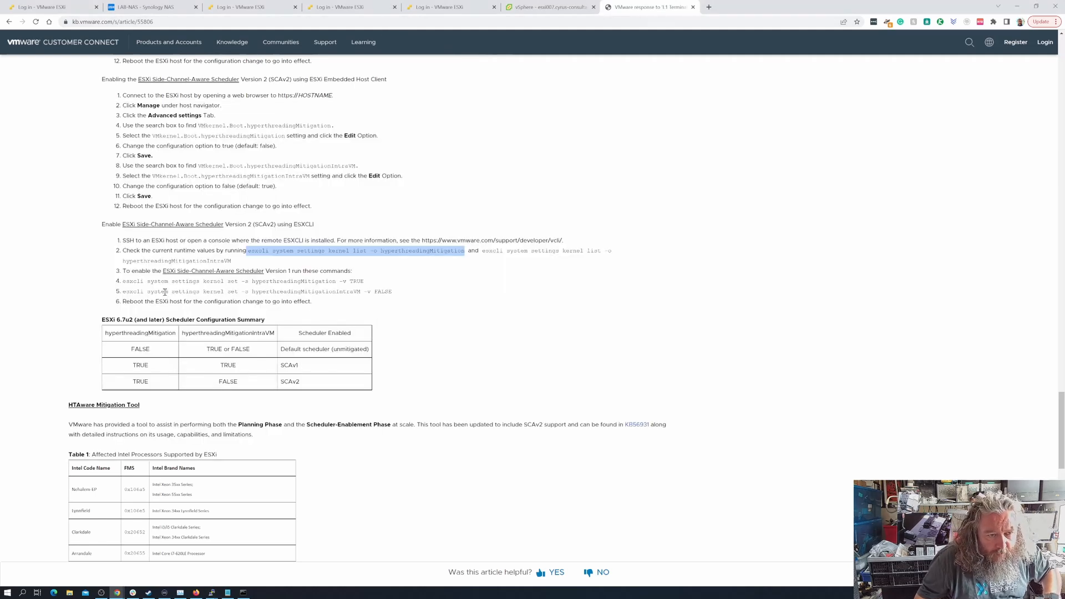
left_click_drag(123, 281, 365, 282)
right_click(349, 283)
left_click(372, 295)
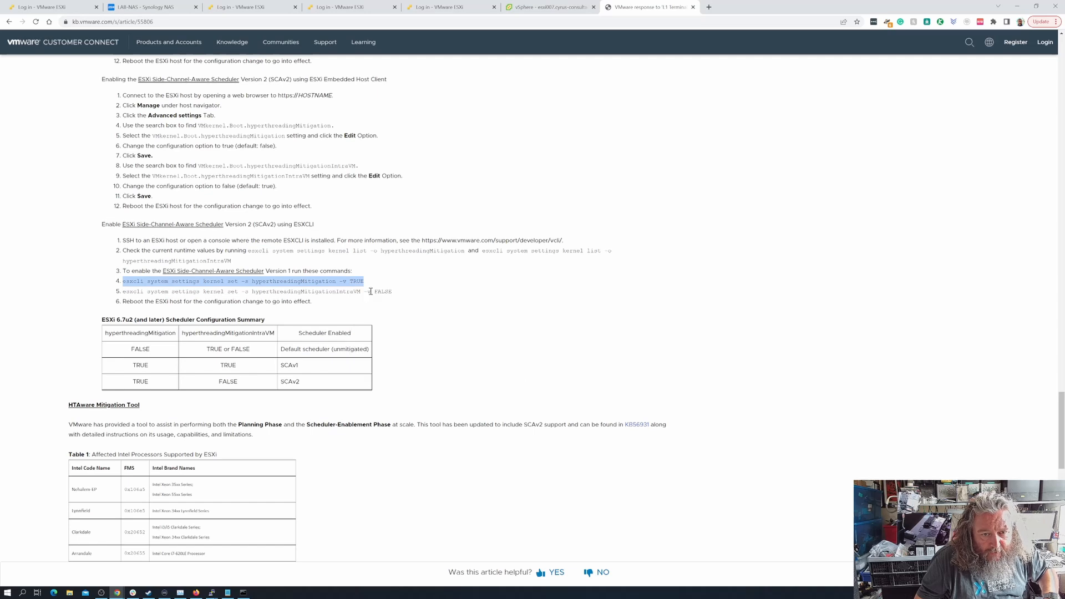
mouse_move(211, 592)
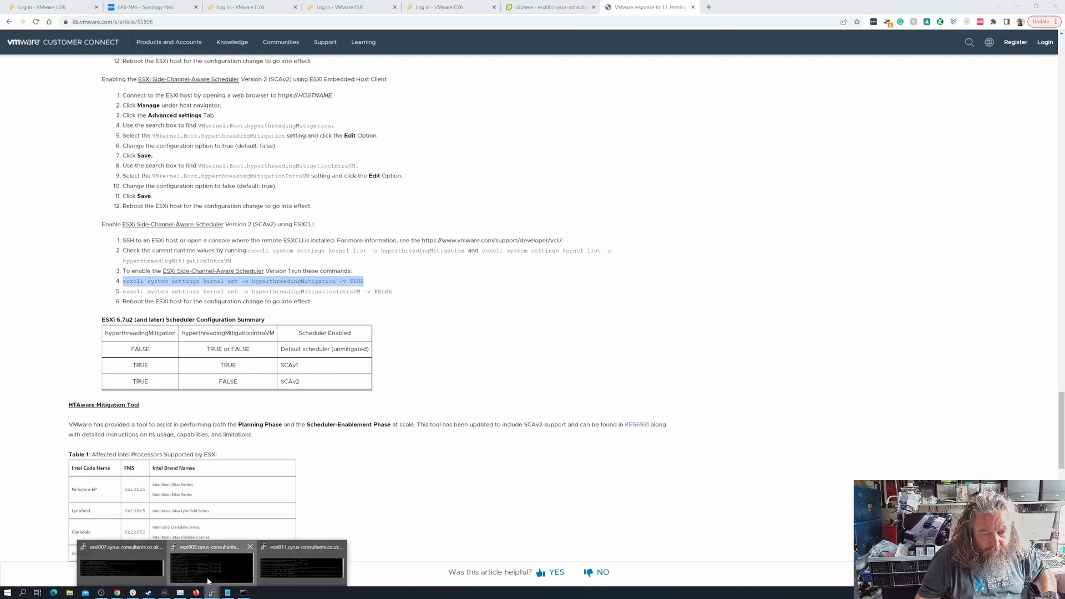
left_click(211, 561)
right_click(261, 361)
key("Return")
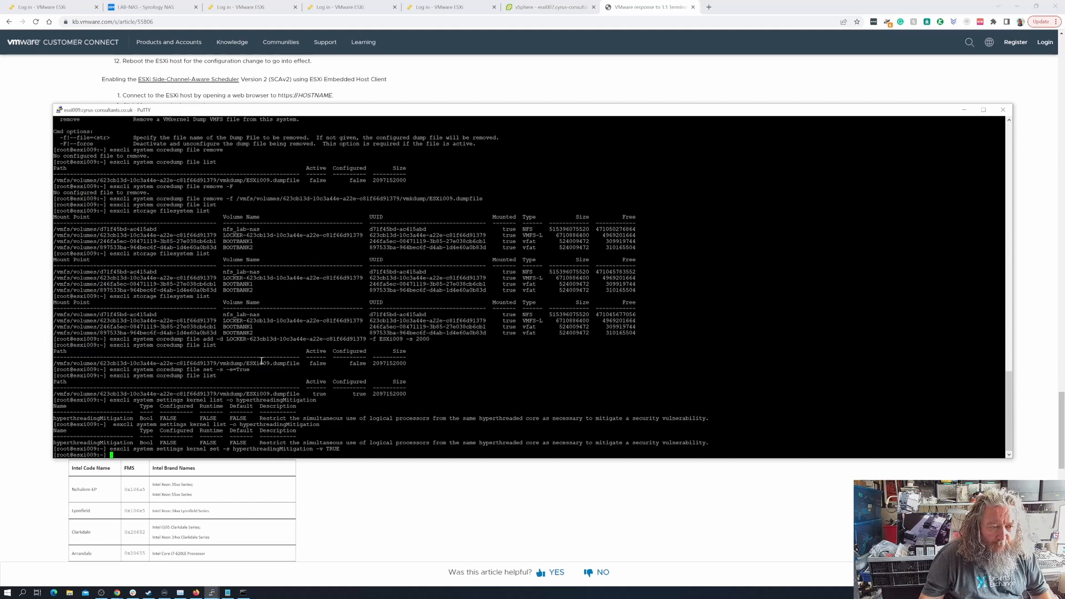
Set hyperthreadingMitigation to TRUE on esxi011 by running the copied command in its PuTTY session
mouse_move(213, 592)
left_click(284, 562)
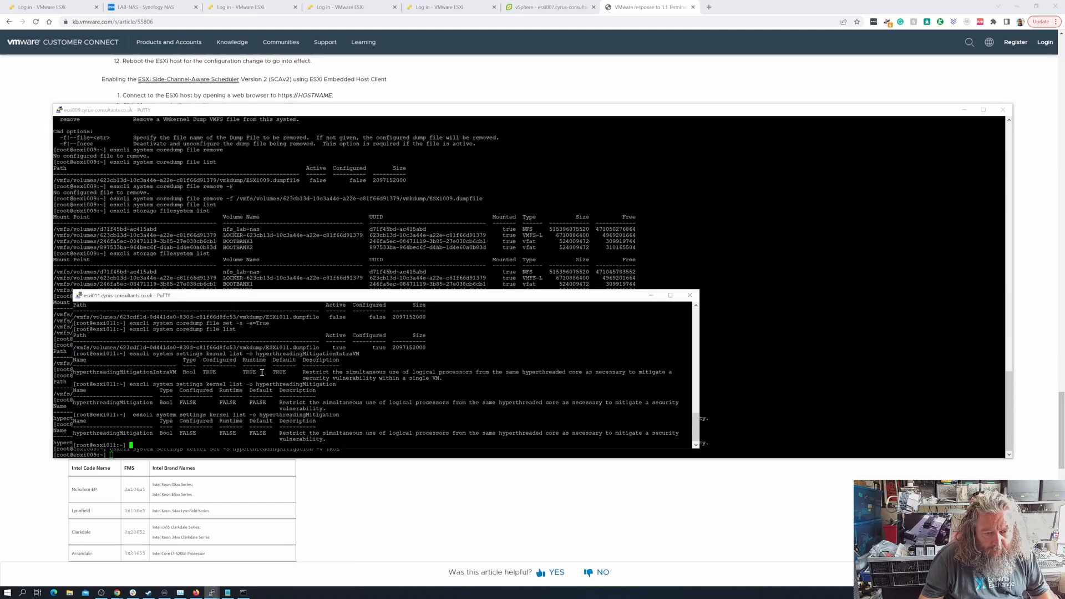
right_click(263, 388)
key("Return")
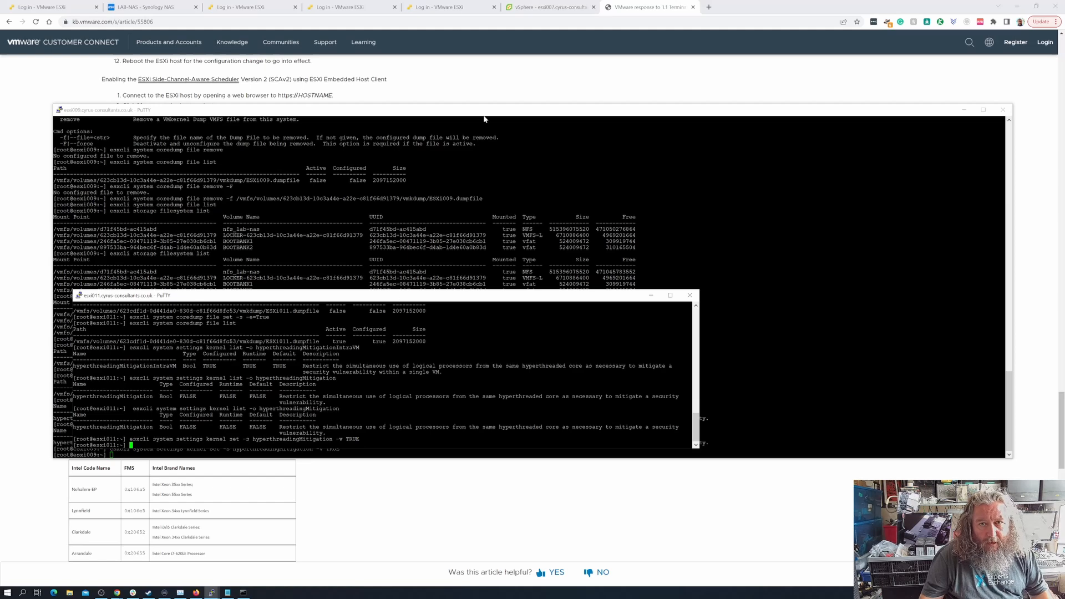
Copy the article's hyperthreadingMitigationIntraVM set command into the esxi009 PuTTY session, change its value to TRUE and run it
left_click(621, 12)
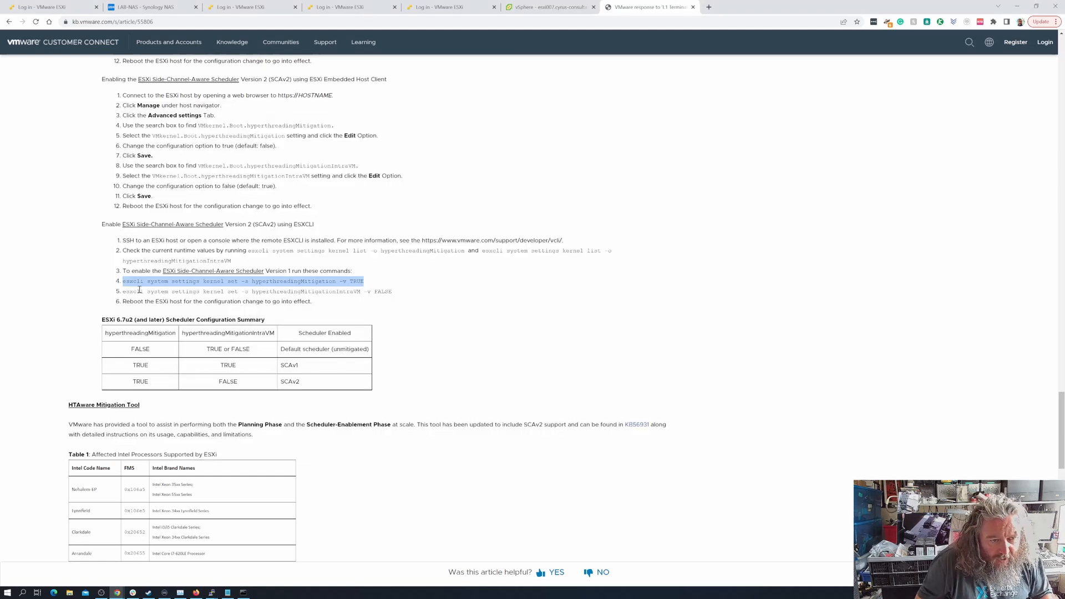
left_click_drag(121, 291, 380, 295)
right_click(381, 296)
left_click(407, 309)
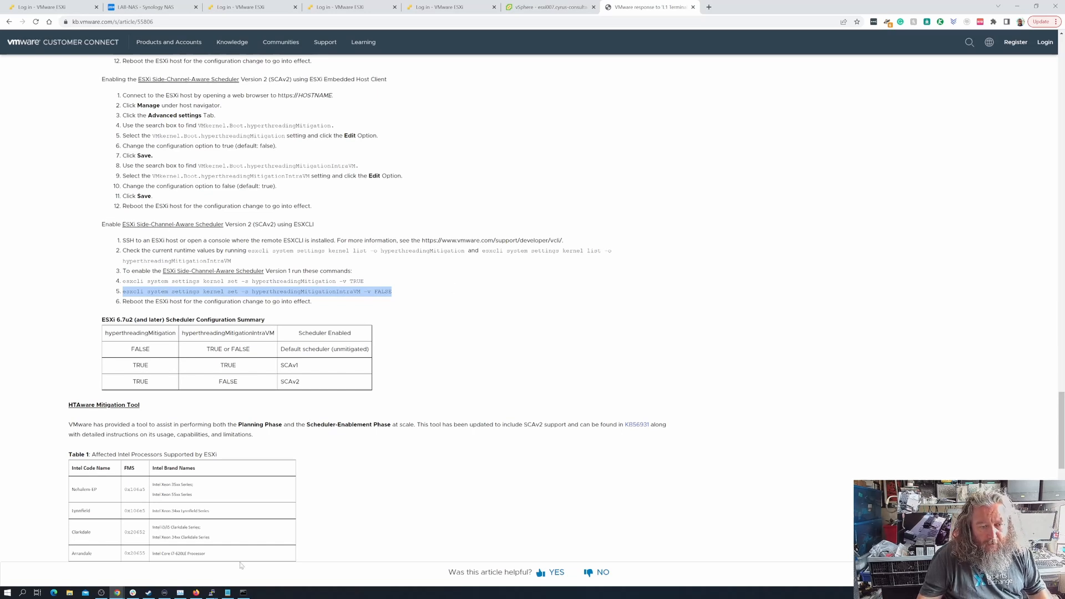
mouse_move(211, 593)
left_click(205, 573)
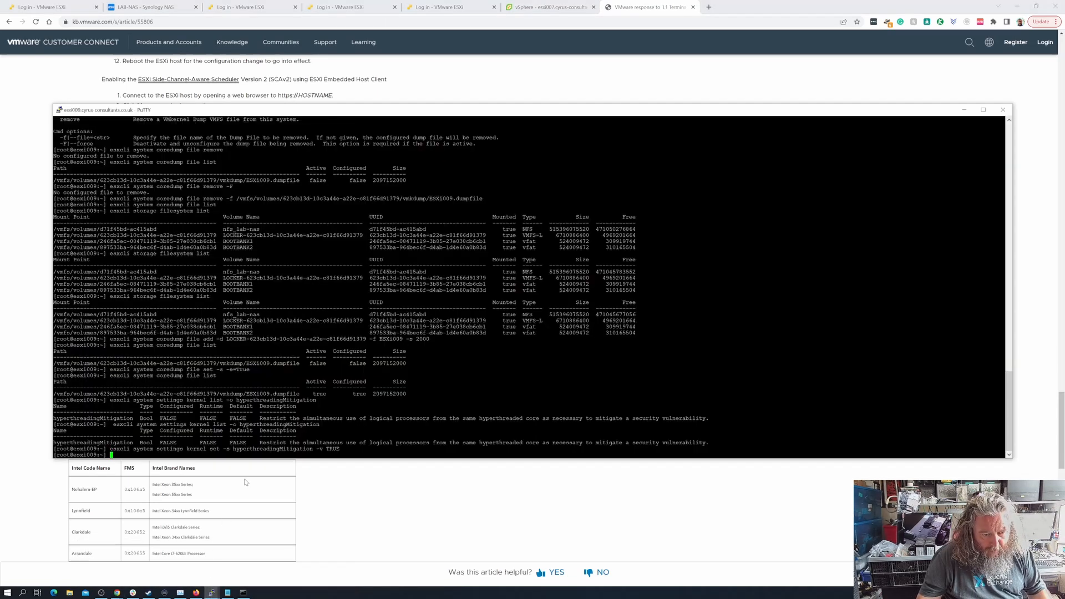
right_click(250, 426)
key("BackSpace")
key("BackSpace")
key("BackSpace")
key("BackSpace")
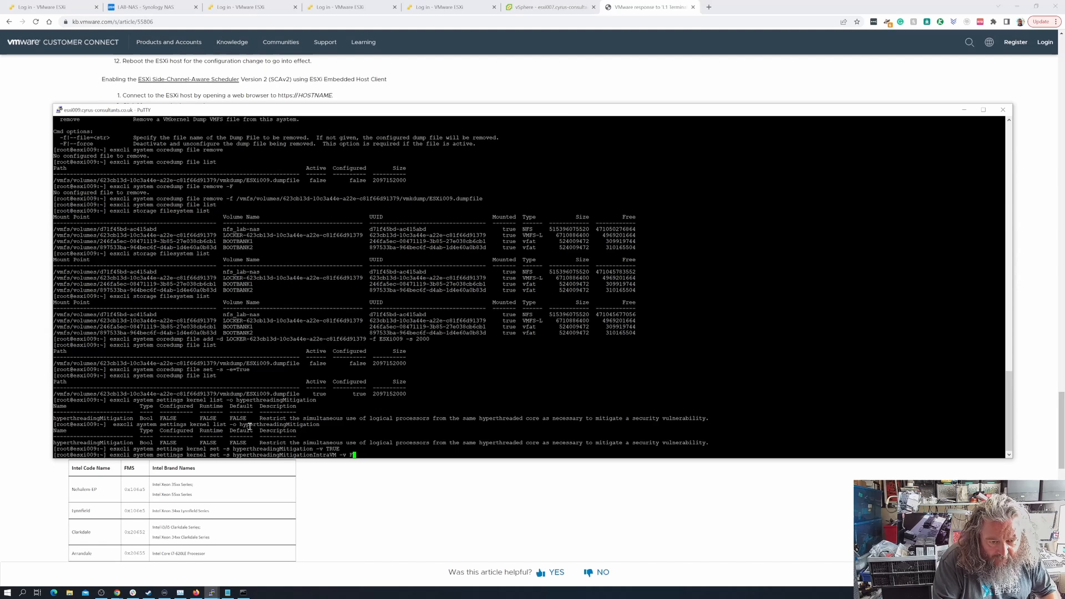
type("TRUE")
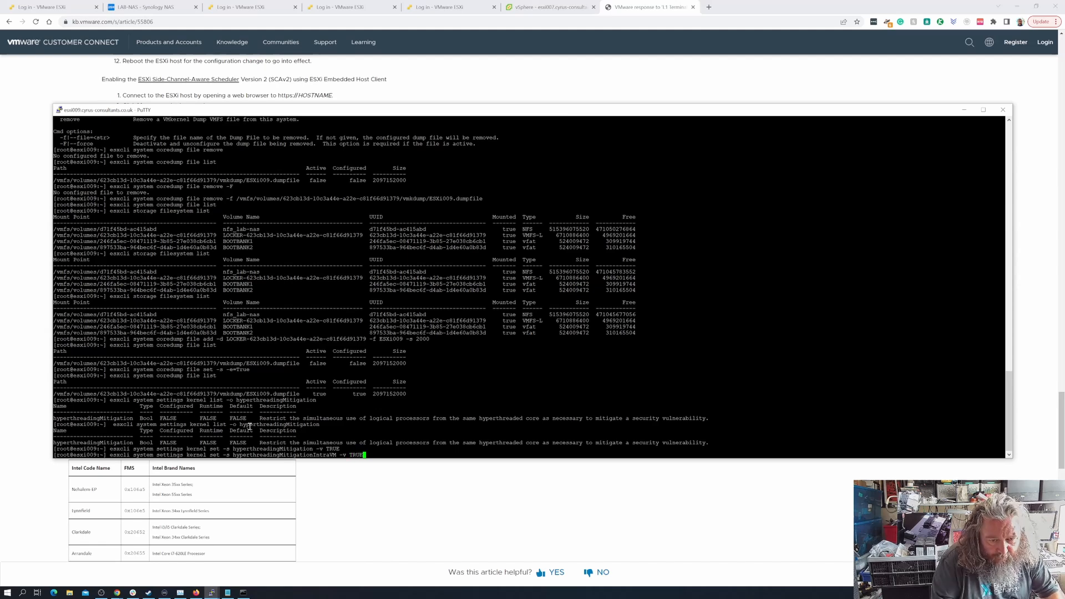
key("Return")
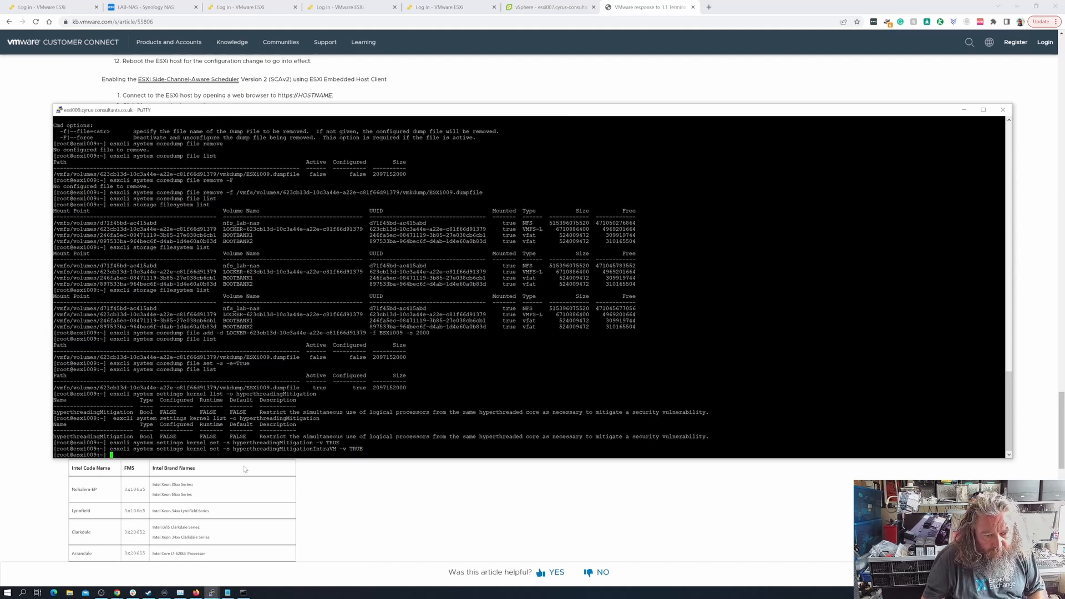
Copy "esxcli system settings kernel set -s hyperthreadingMitigationIntraVM -v TRUE" from the esxi009 PuTTY session and run it in the esxi011 session
left_click_drag(366, 450, 113, 447)
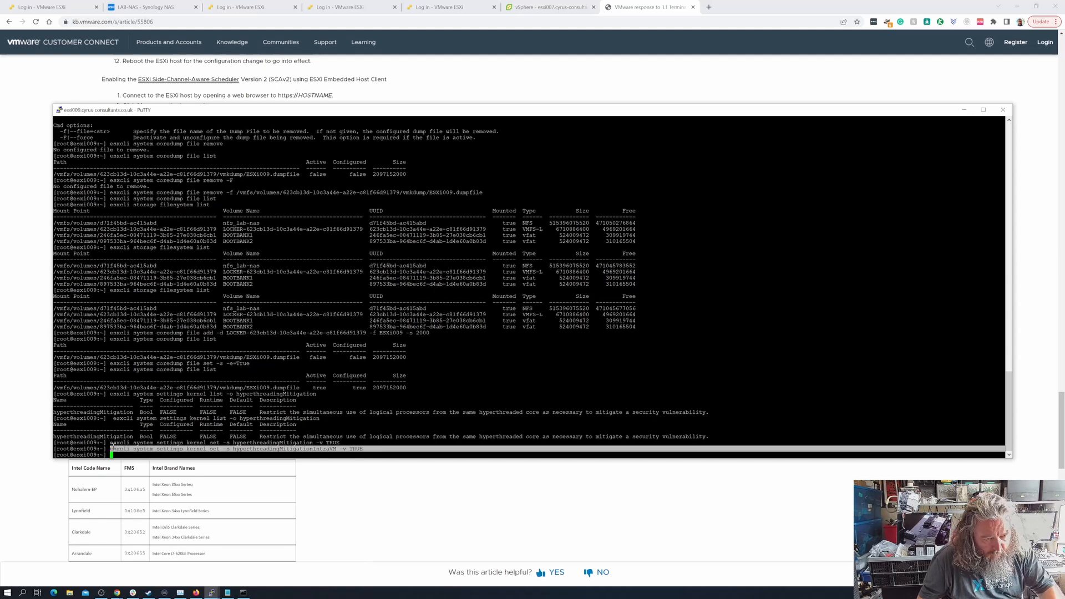
left_click(212, 592)
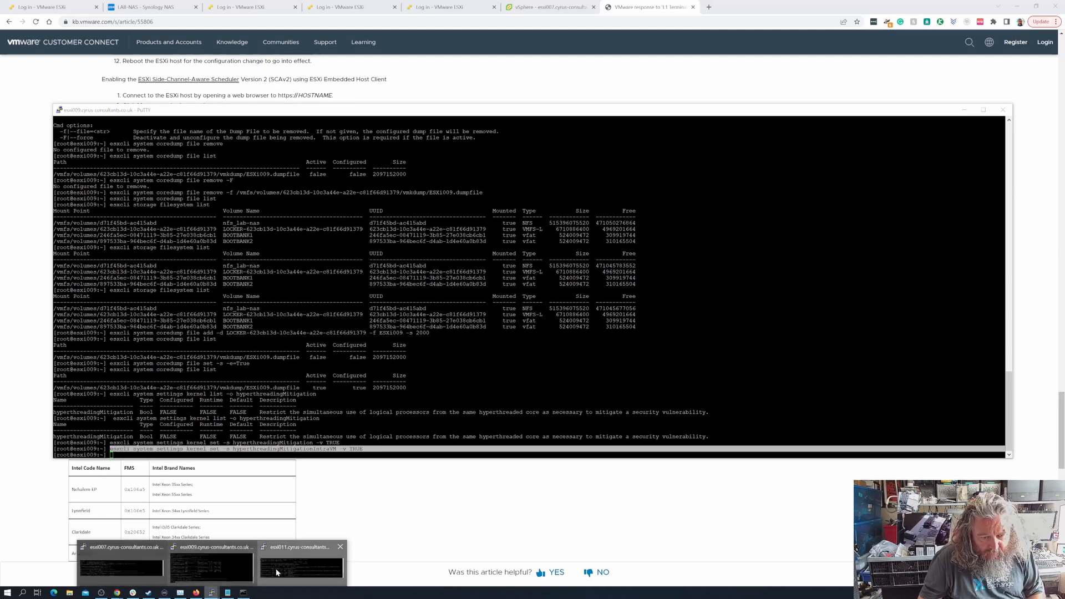
left_click(304, 561)
right_click(310, 424)
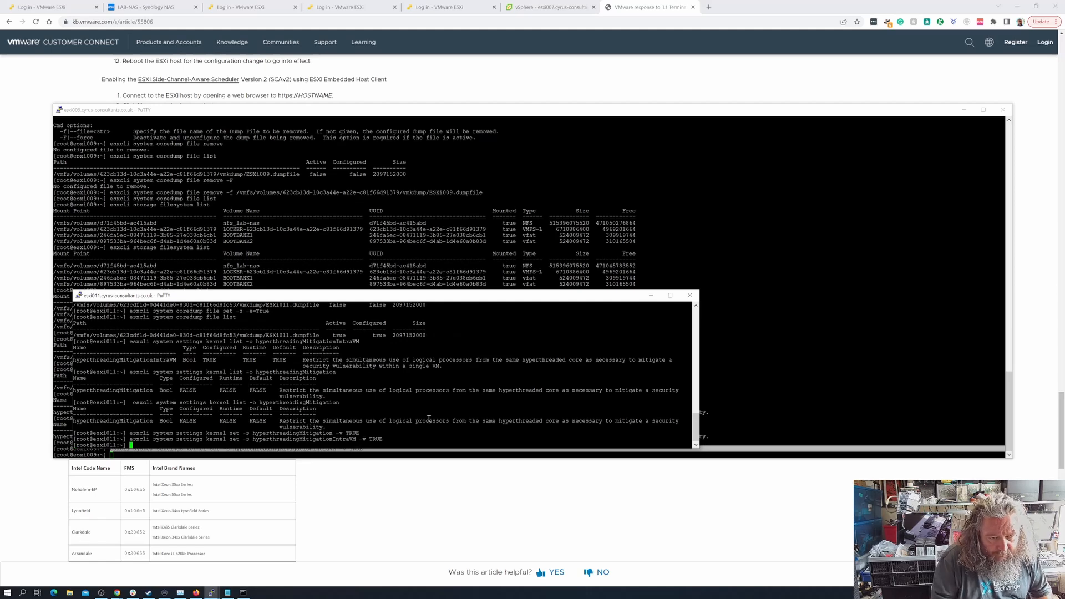
Rerun "esxcli system settings kernel list -o hyperthreadingMitigation" on esxi011 to check the configured value
key("Up")
key("Up")
key("Up")
key("Return")
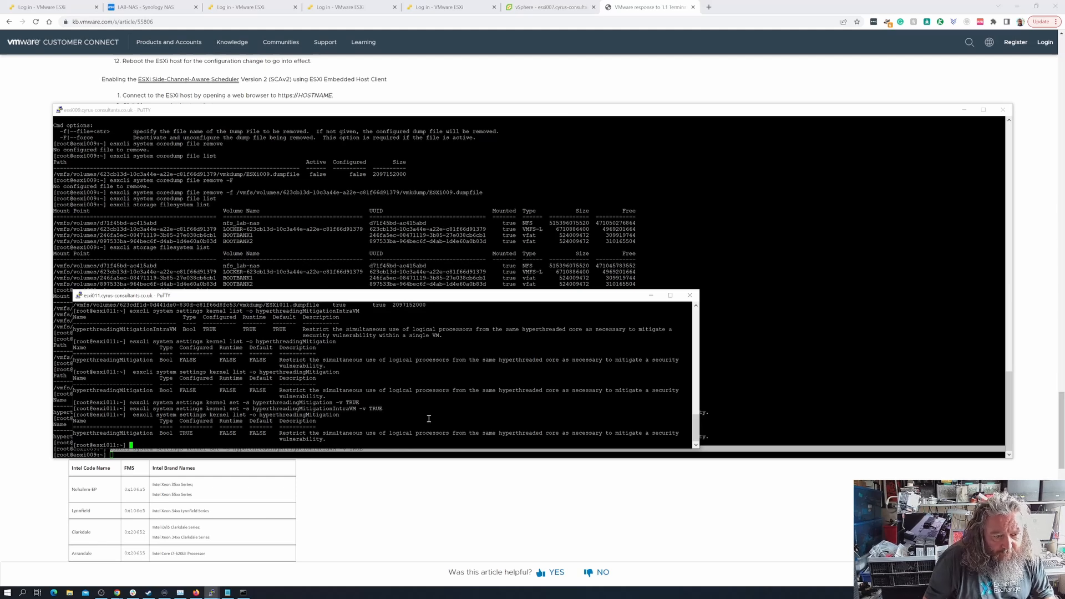
Check the hyperthreadingMitigation setting on esxi009 by rerunning its kernel list command in that PuTTY session
left_click(211, 592)
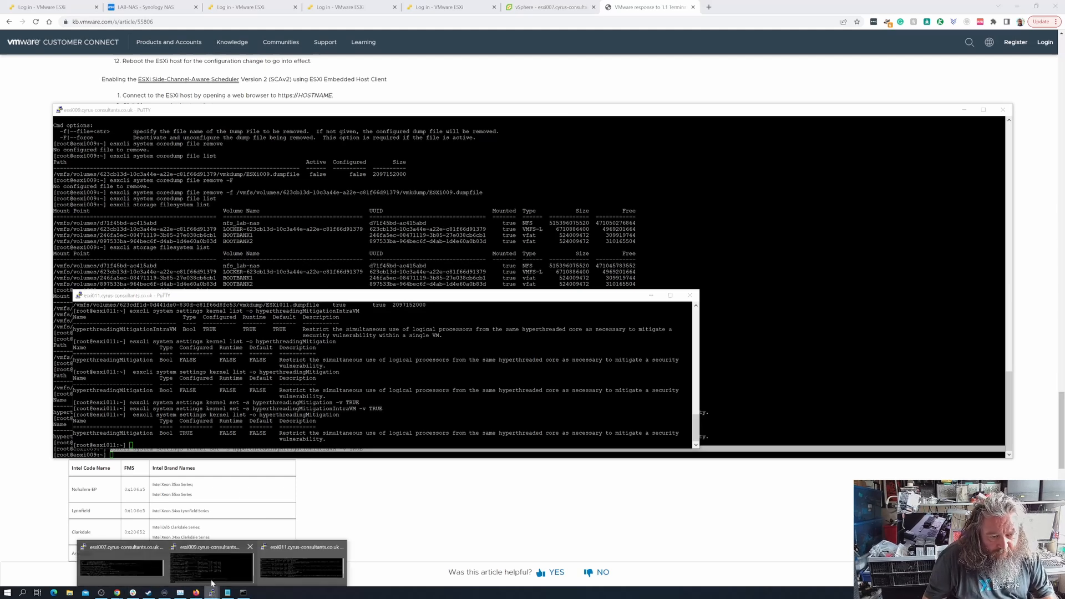
left_click(211, 569)
key("Up")
key("Up")
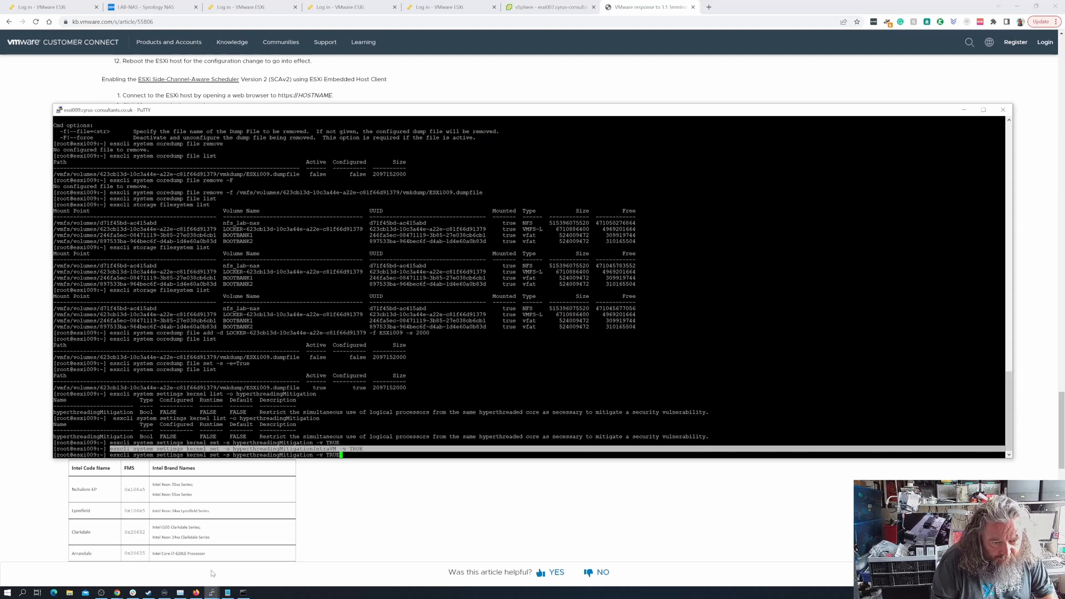
key("Up")
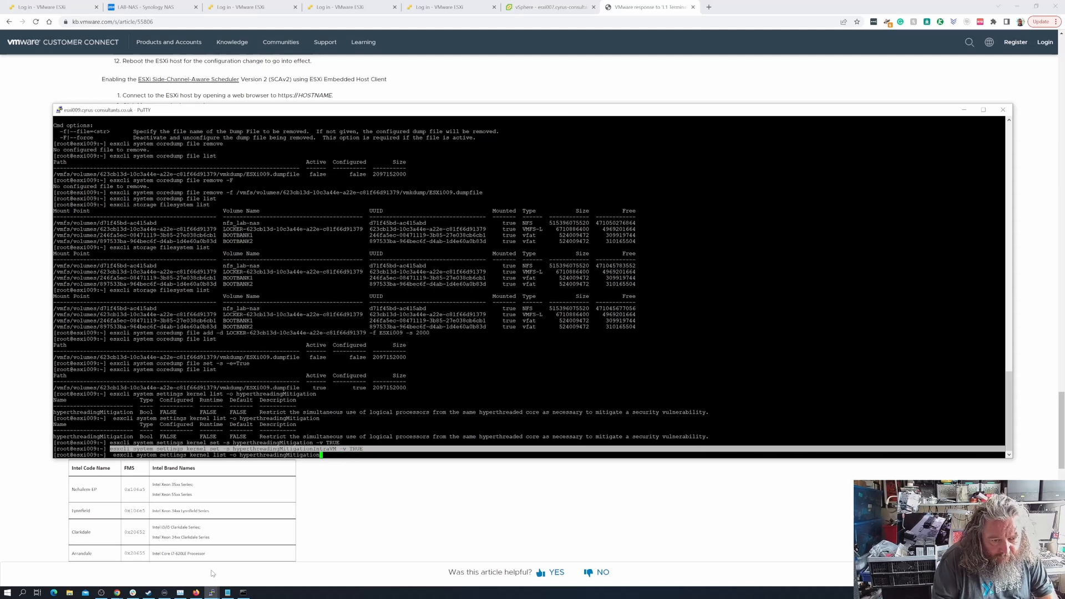
key("Return")
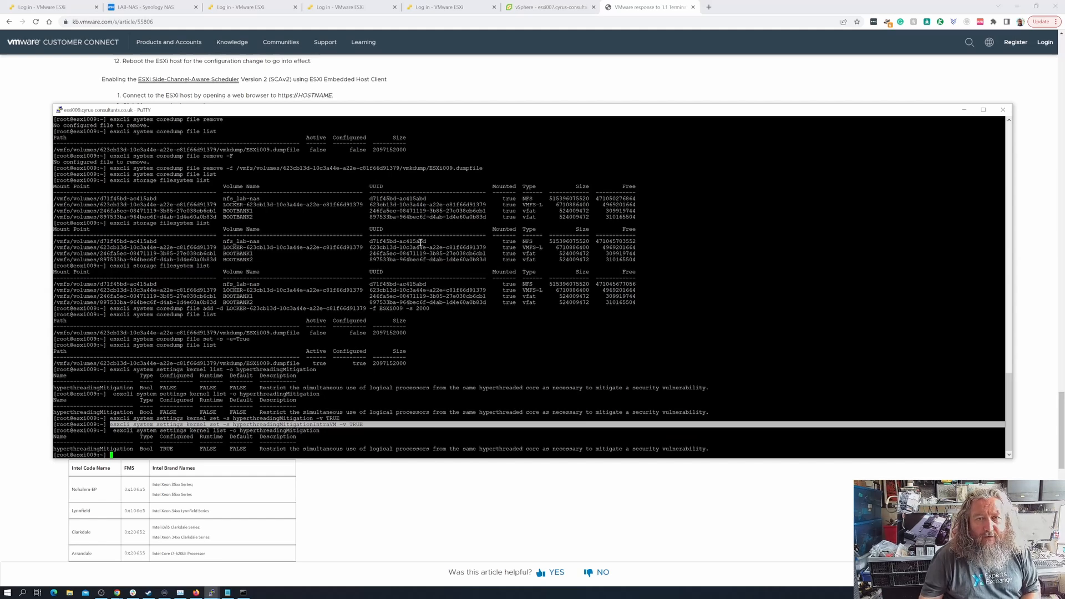
Switch to the vSphere Client and check which virtual machines are on hosts esxi009 and esxi011
left_click(549, 8)
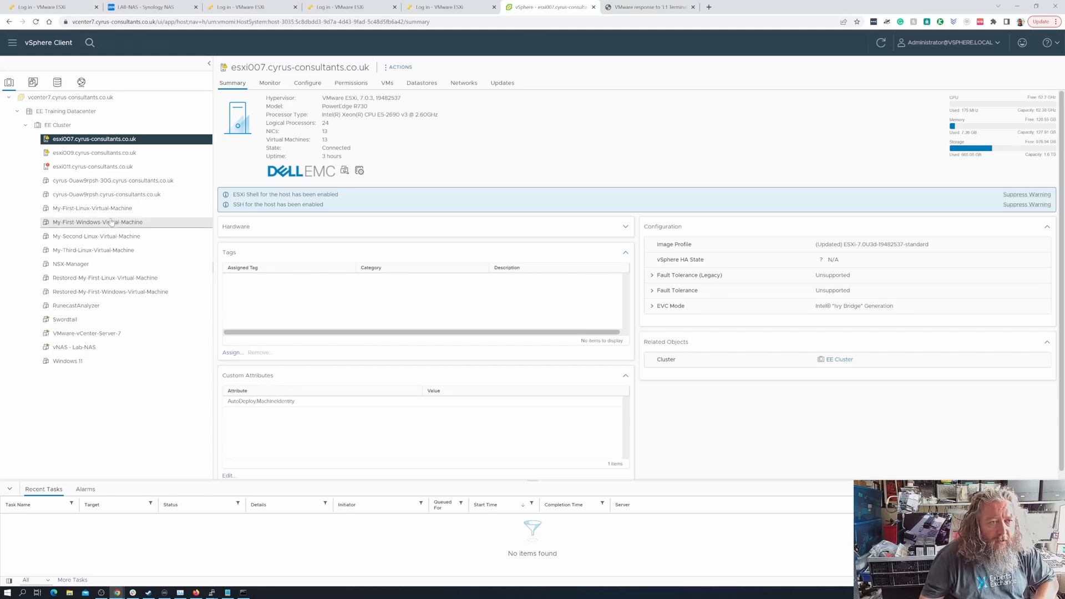
left_click(106, 153)
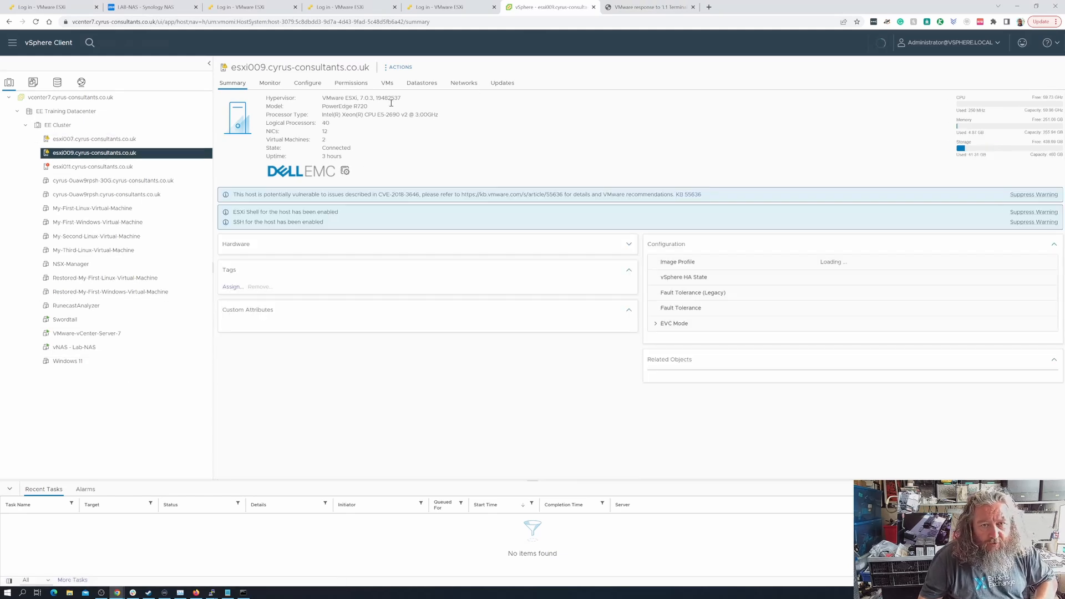
left_click(388, 84)
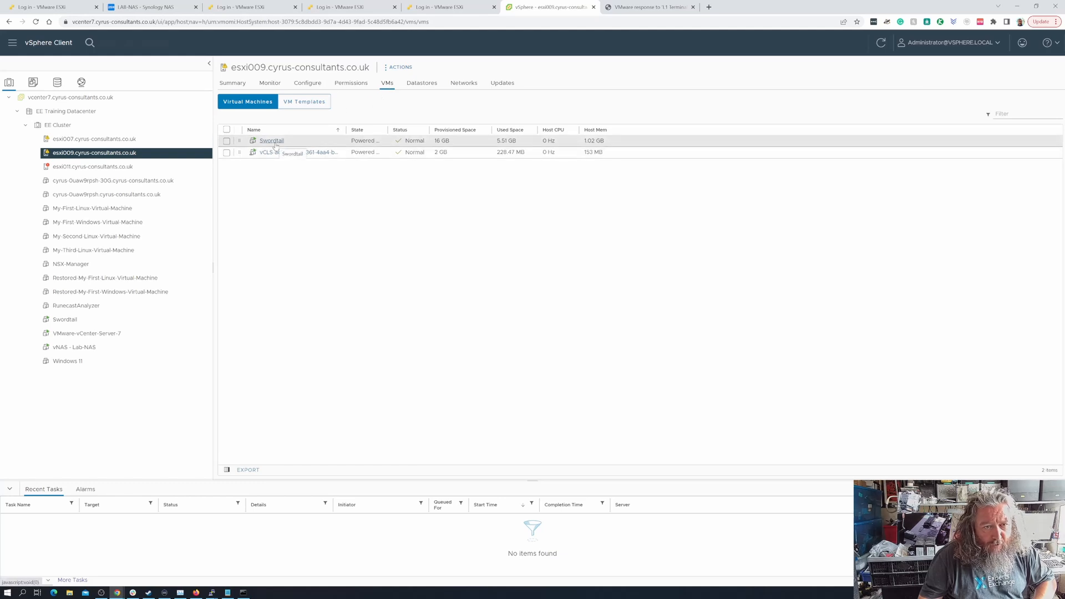
left_click(101, 168)
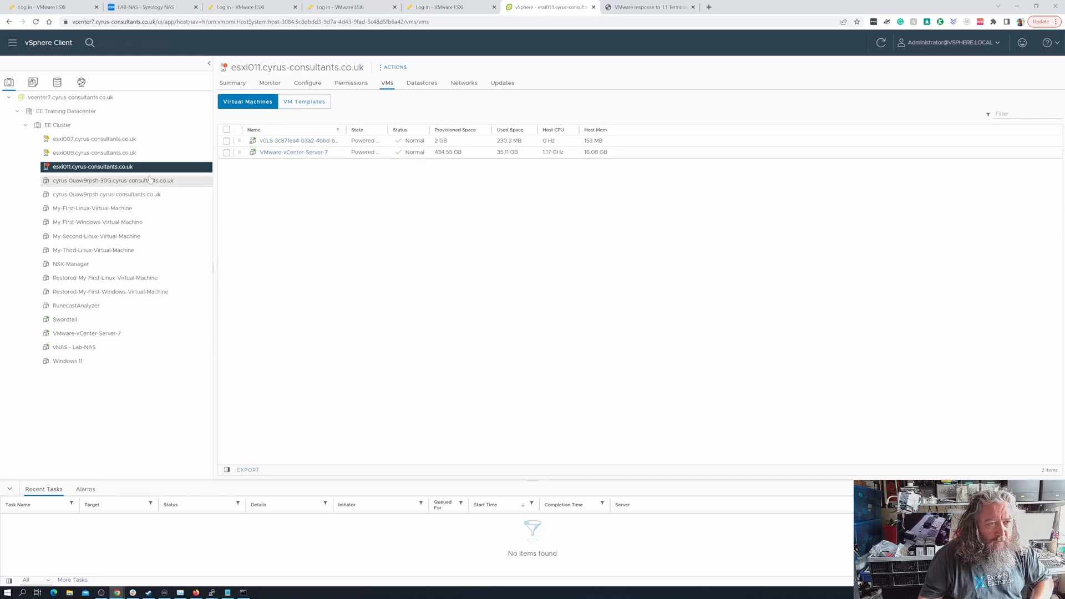
Compare the summaries of EE Cluster hosts esxi007, esxi009 and esxi011 to see whether vMotion is enabled on each
left_click(58, 124)
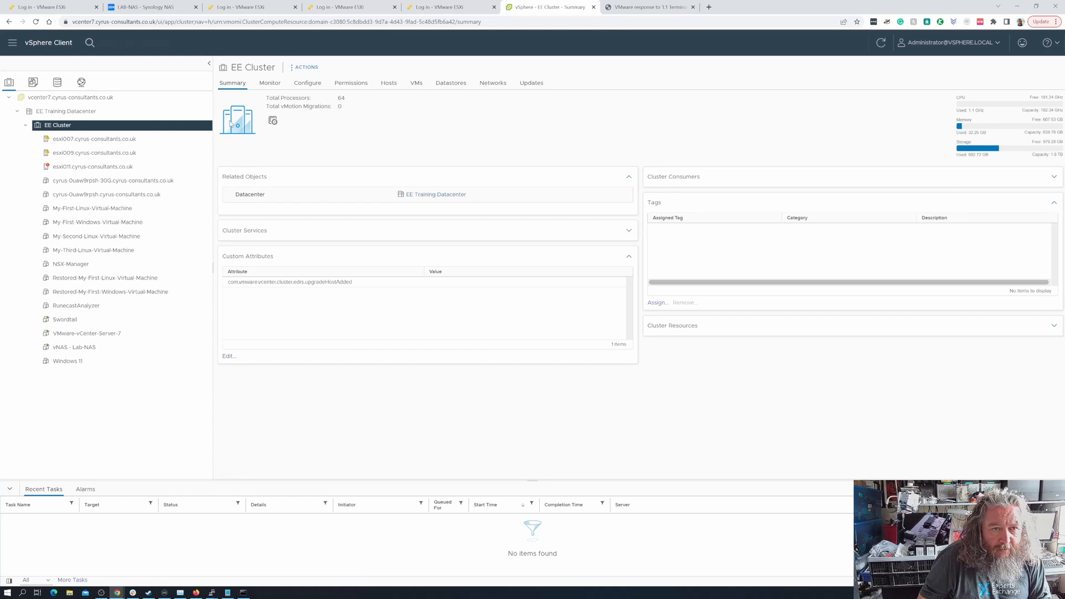
left_click(126, 140)
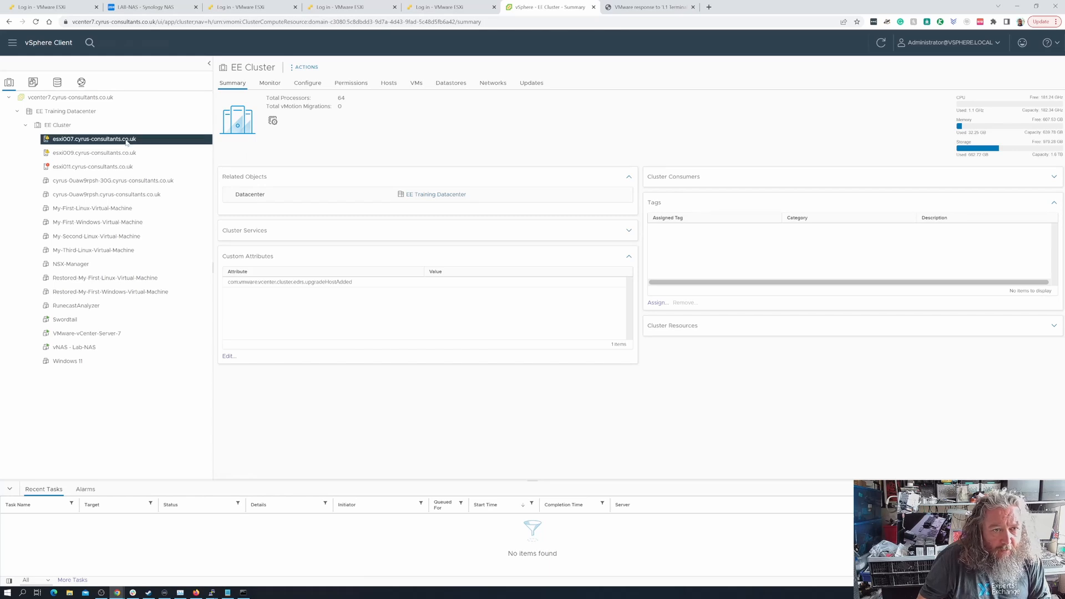
left_click(235, 86)
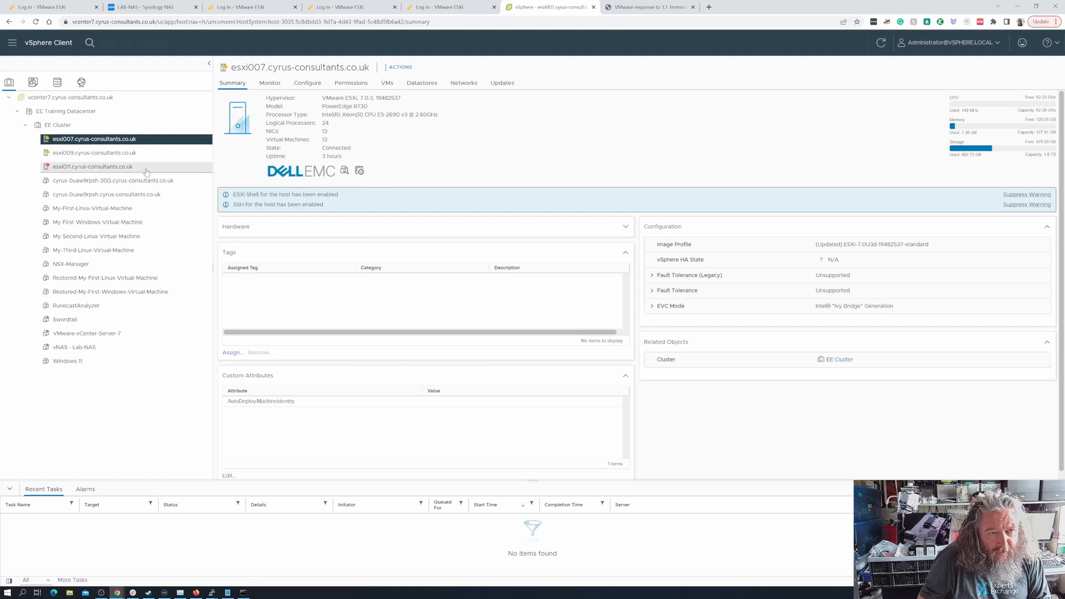
left_click(114, 153)
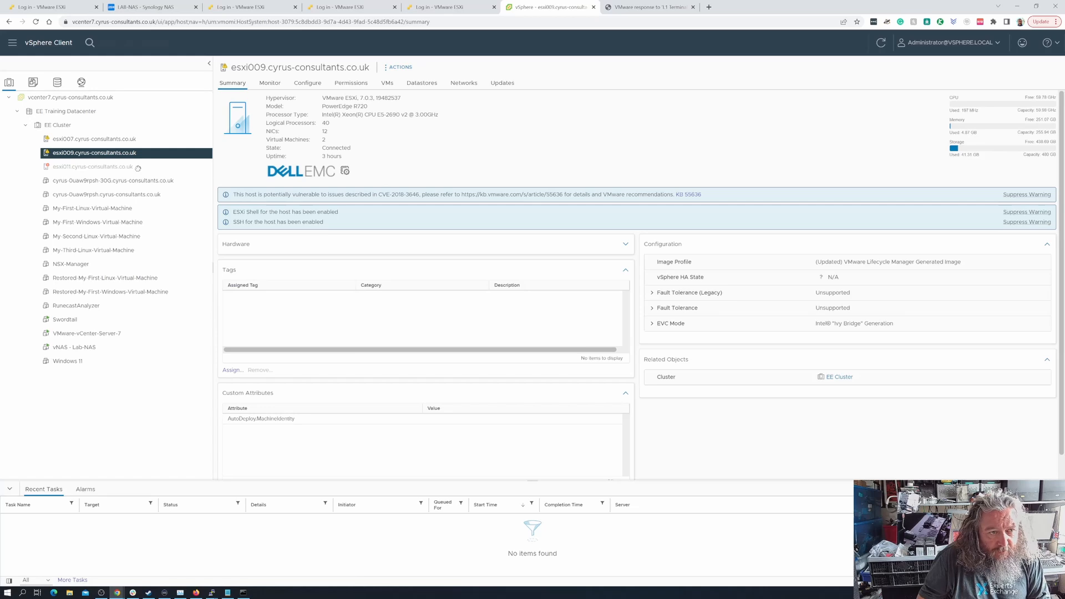
left_click(192, 169)
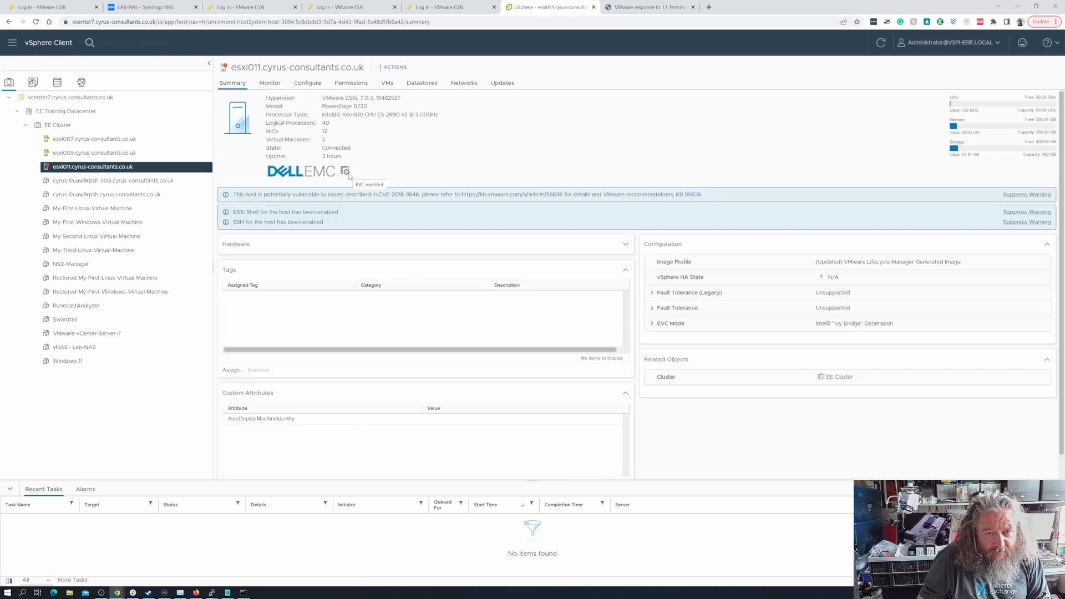
left_click(125, 141)
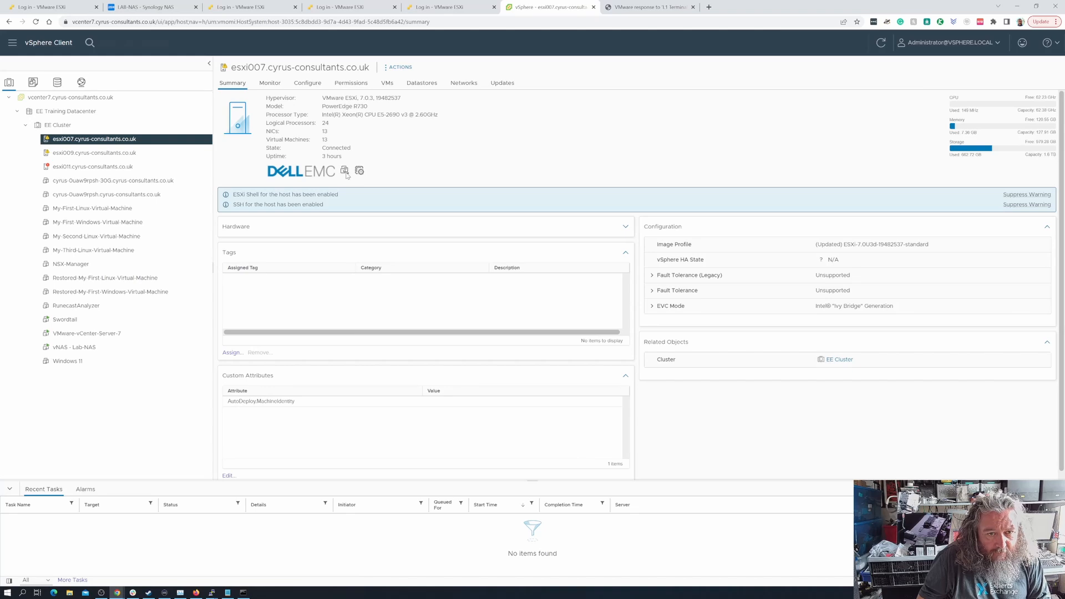
mouse_move(345, 174)
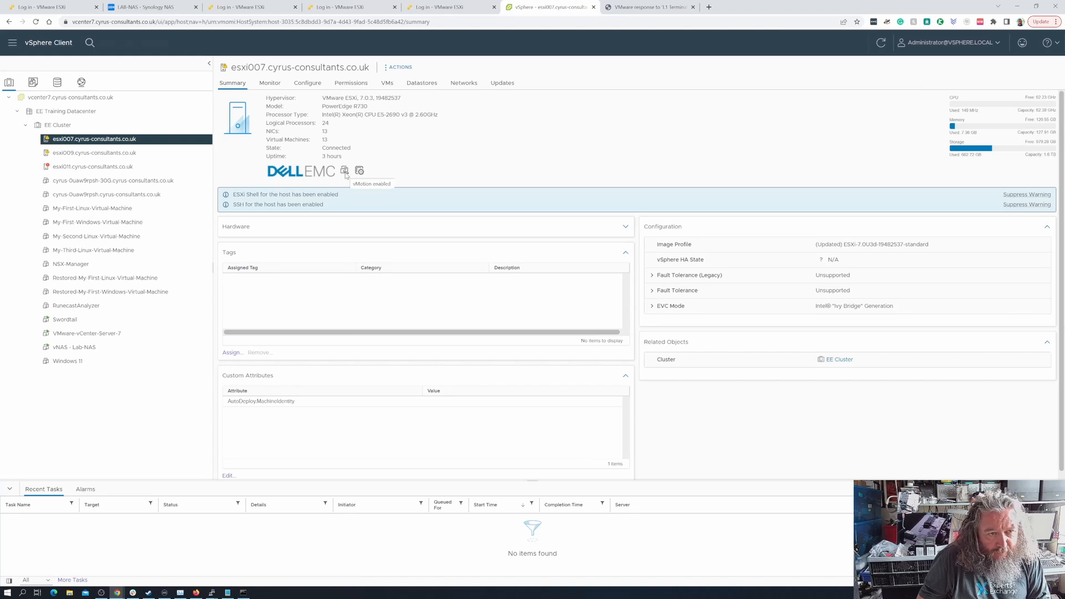
left_click(95, 154)
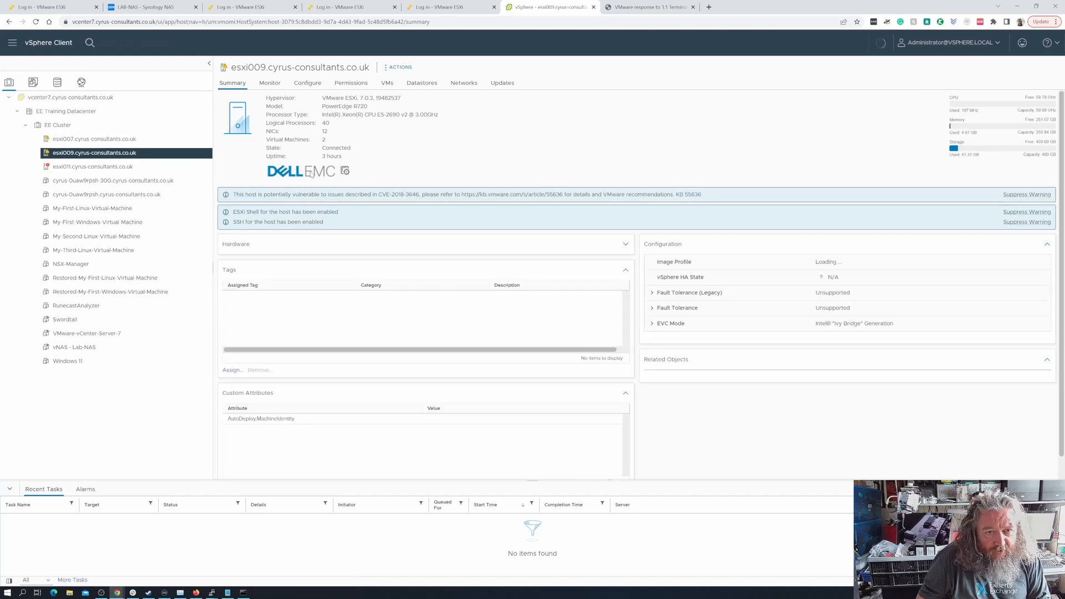
left_click(157, 166)
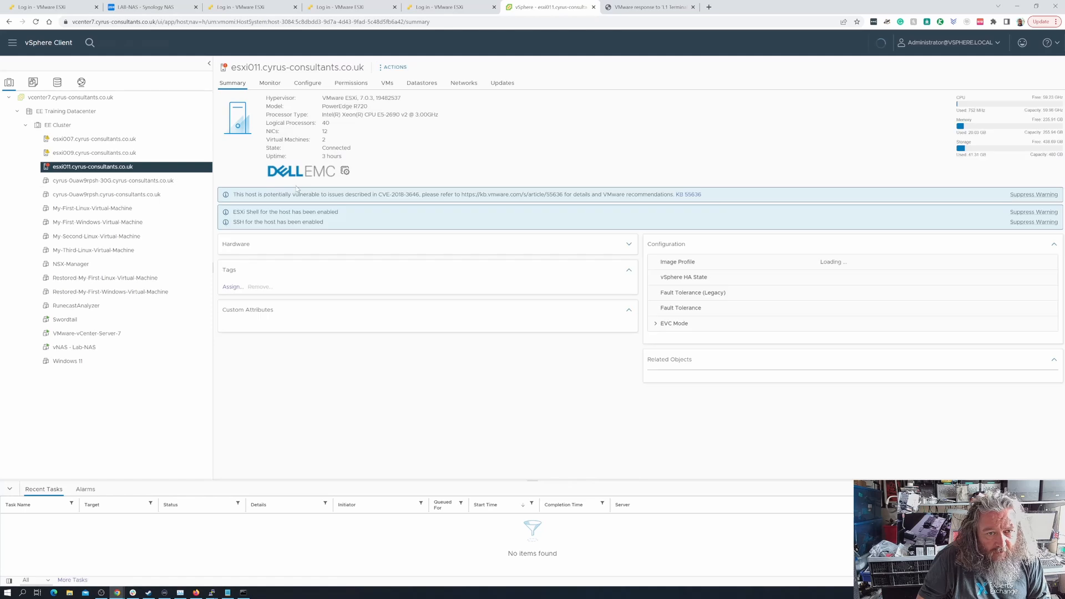
Enable the vMotion service on VMkernel adapter vmk1 of host esxi009
left_click(139, 158)
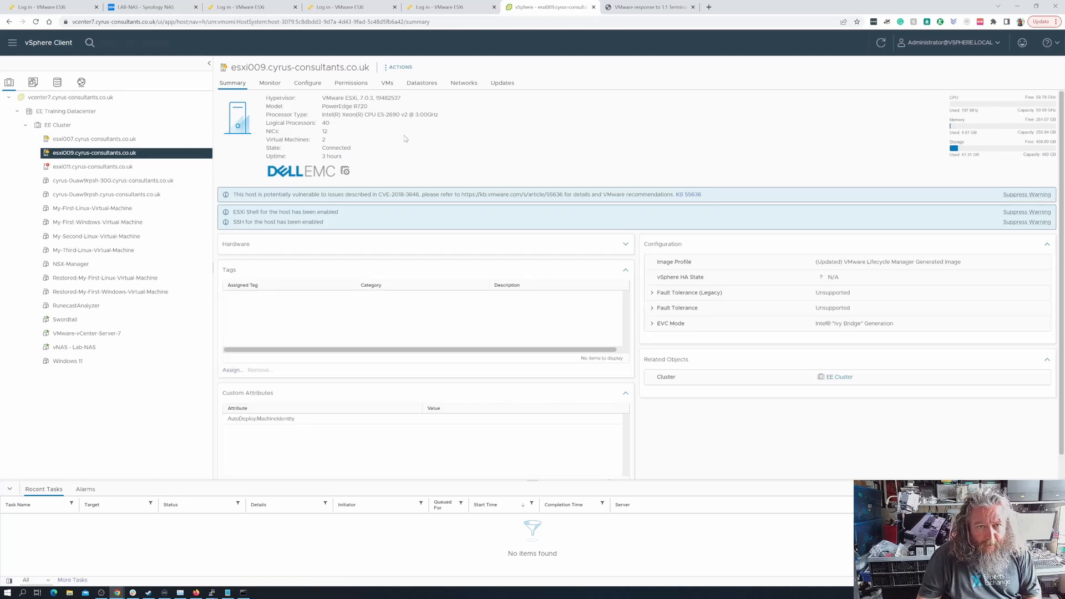
left_click(319, 85)
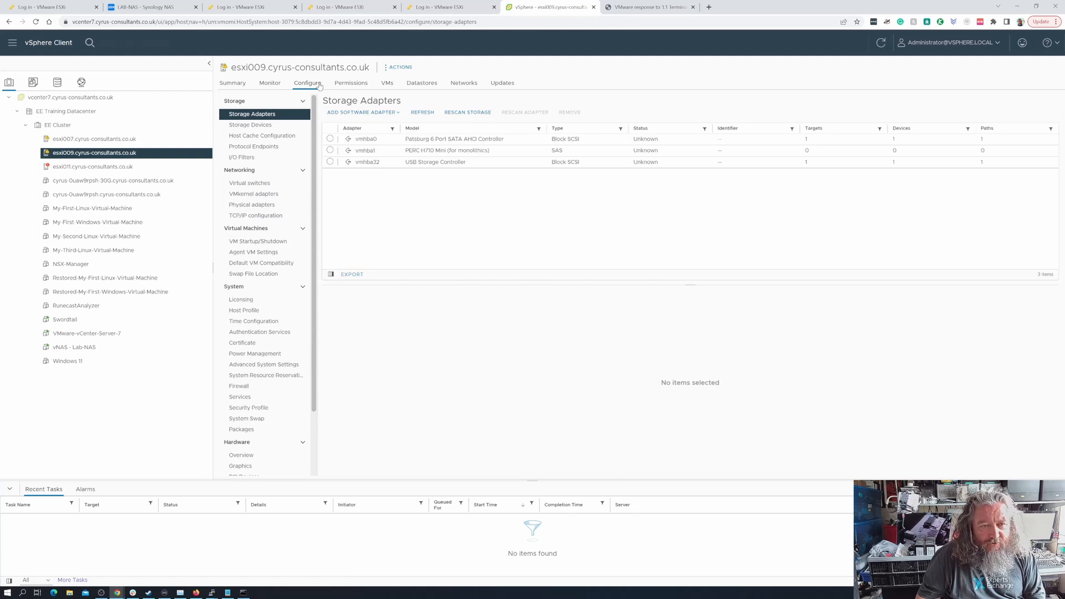
left_click(268, 195)
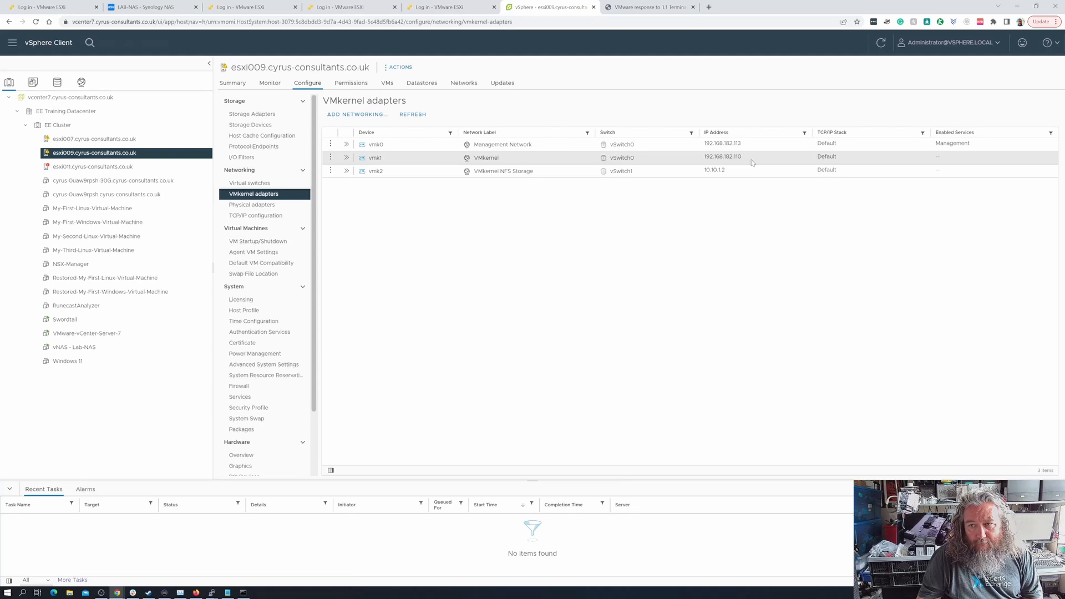
left_click(330, 159)
left_click(358, 153)
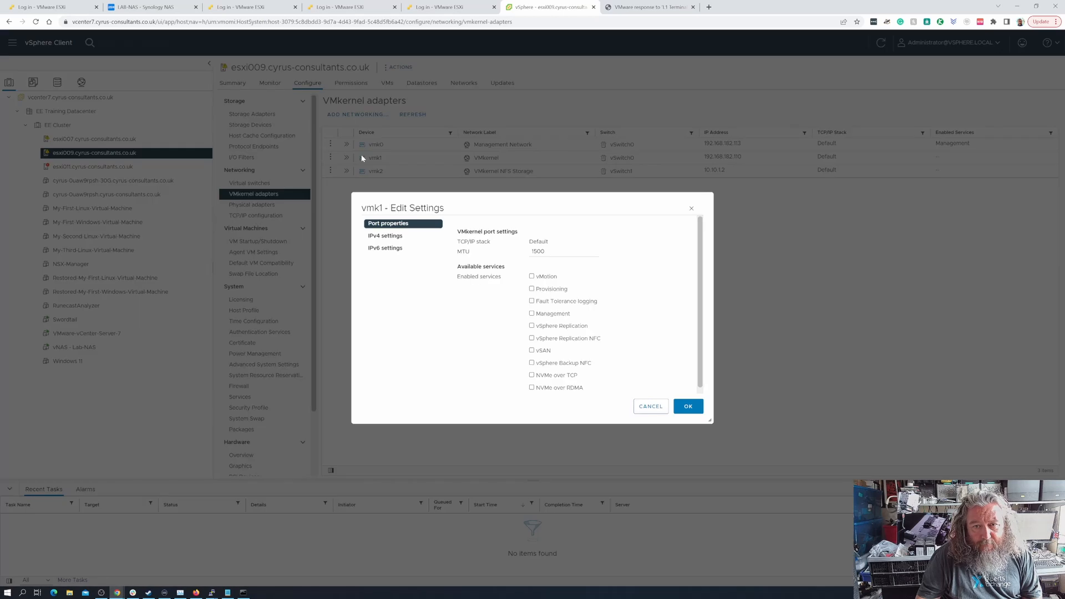
left_click(533, 276)
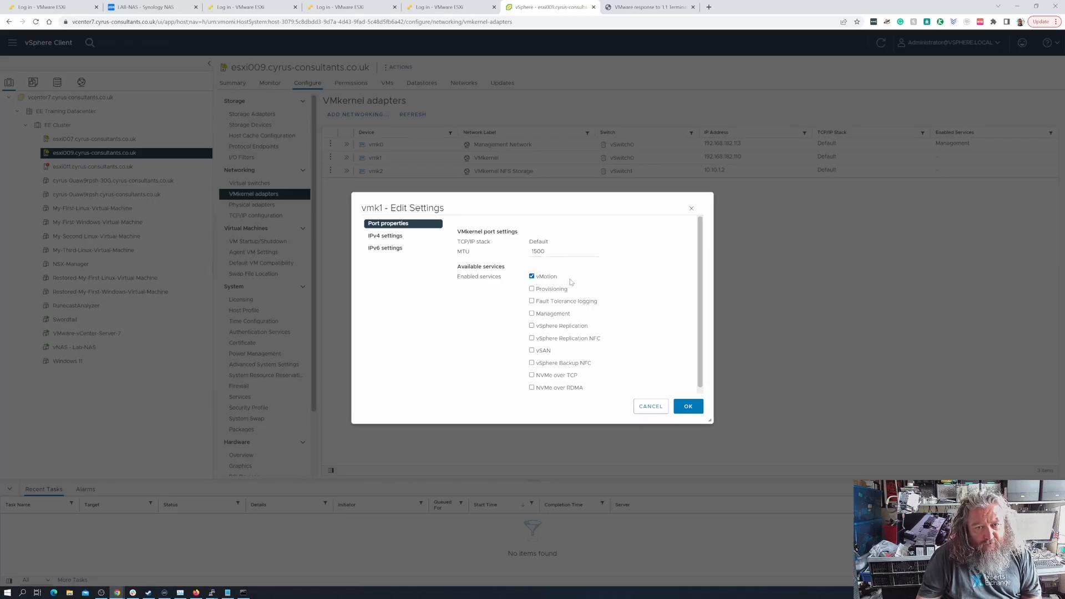
left_click(685, 408)
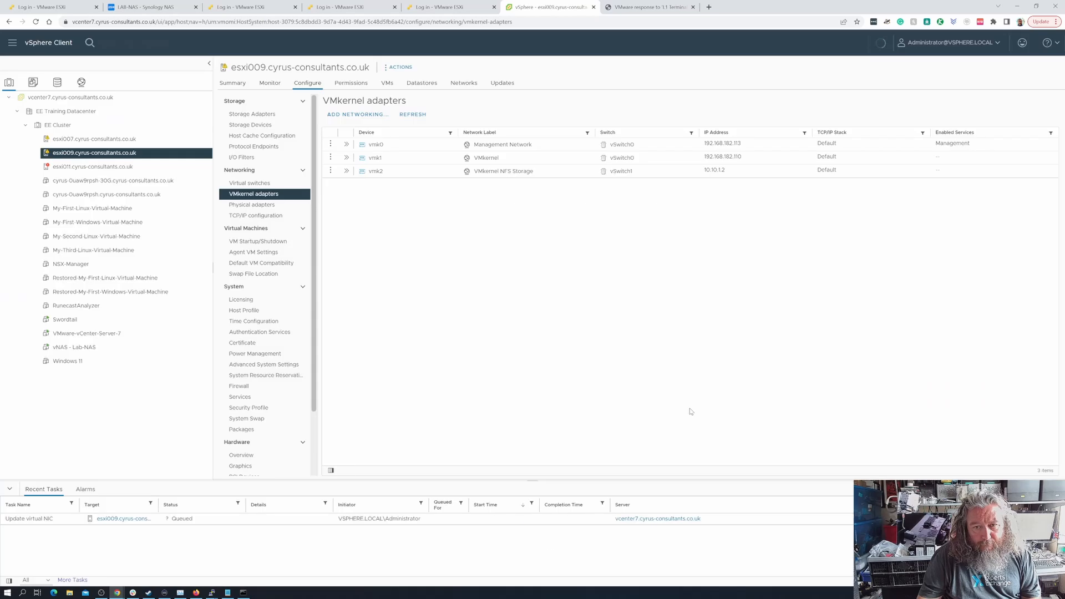
Enable the vMotion service on VMkernel adapter vmk1 of host esxi011
left_click(127, 168)
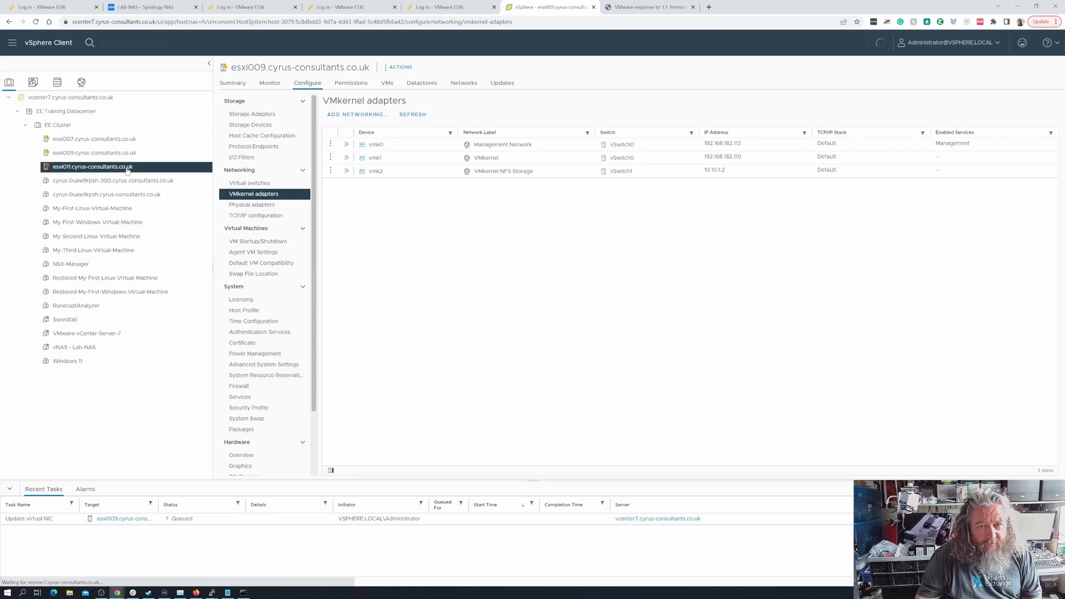
left_click(331, 158)
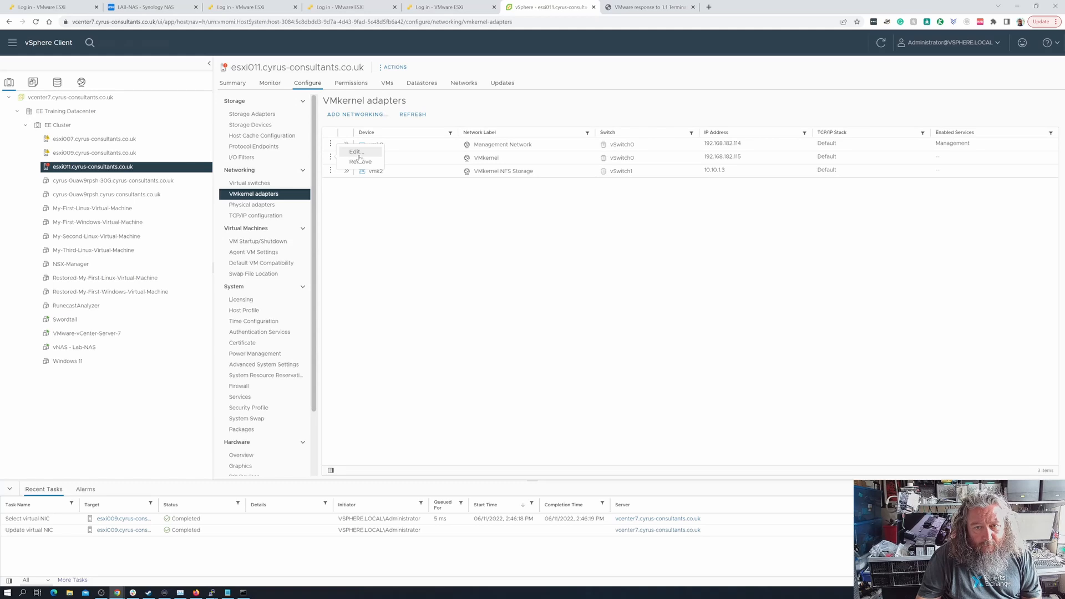
left_click(356, 152)
left_click(532, 276)
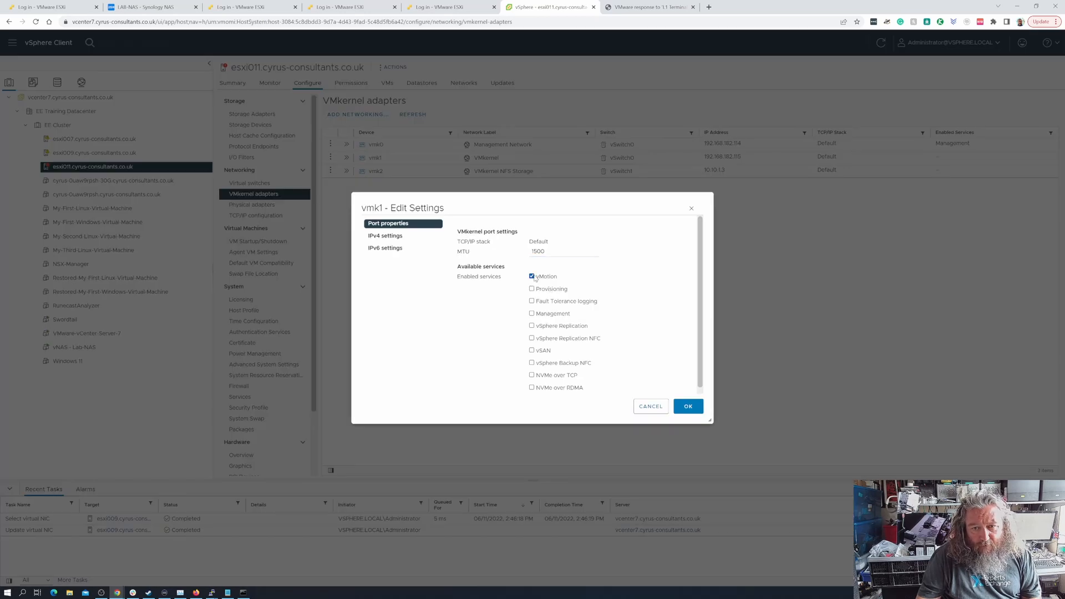
left_click(688, 407)
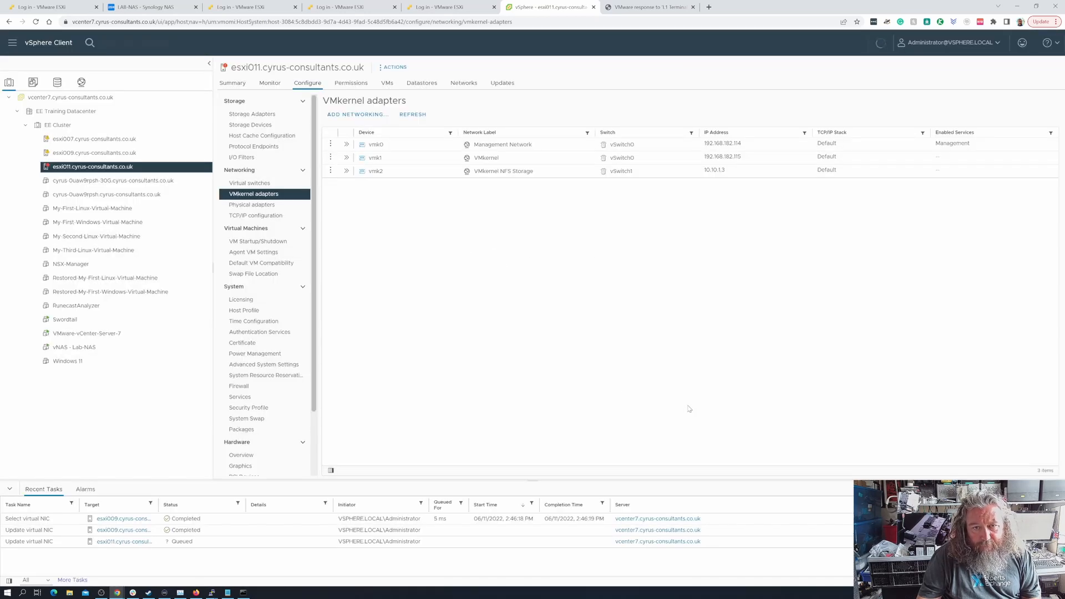
Check the enabled services of VMkernel adapter vmk1 on host esxi007 without changing its settings
left_click(134, 142)
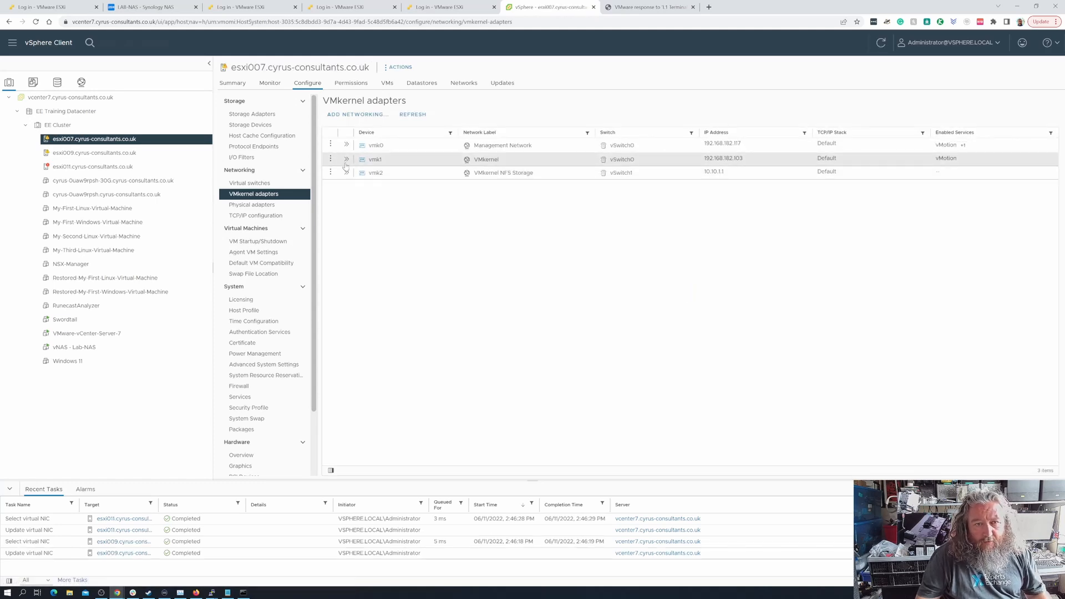
left_click(331, 161)
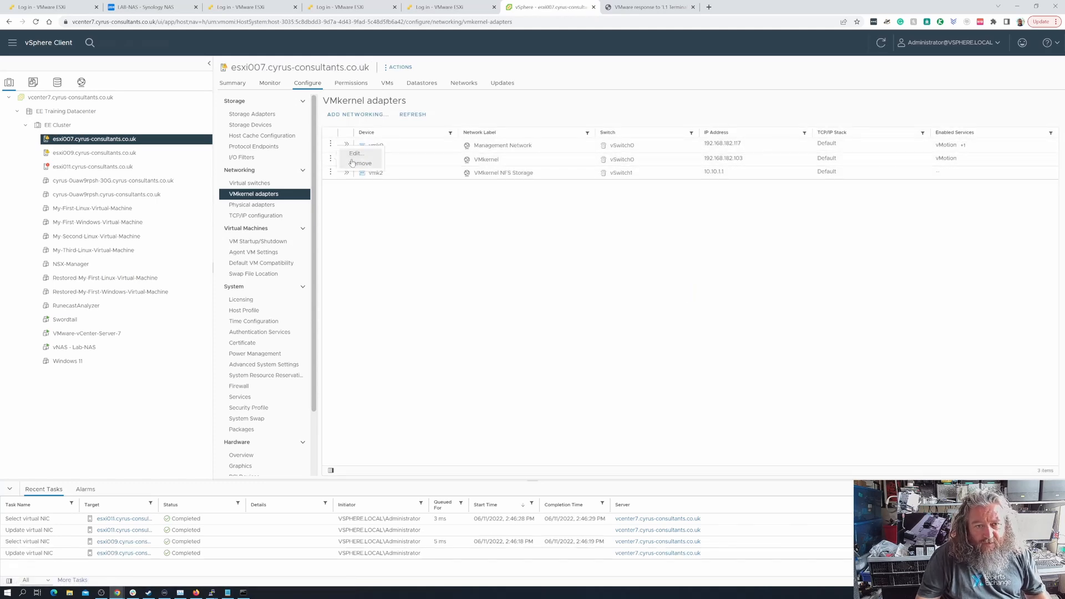
left_click(355, 158)
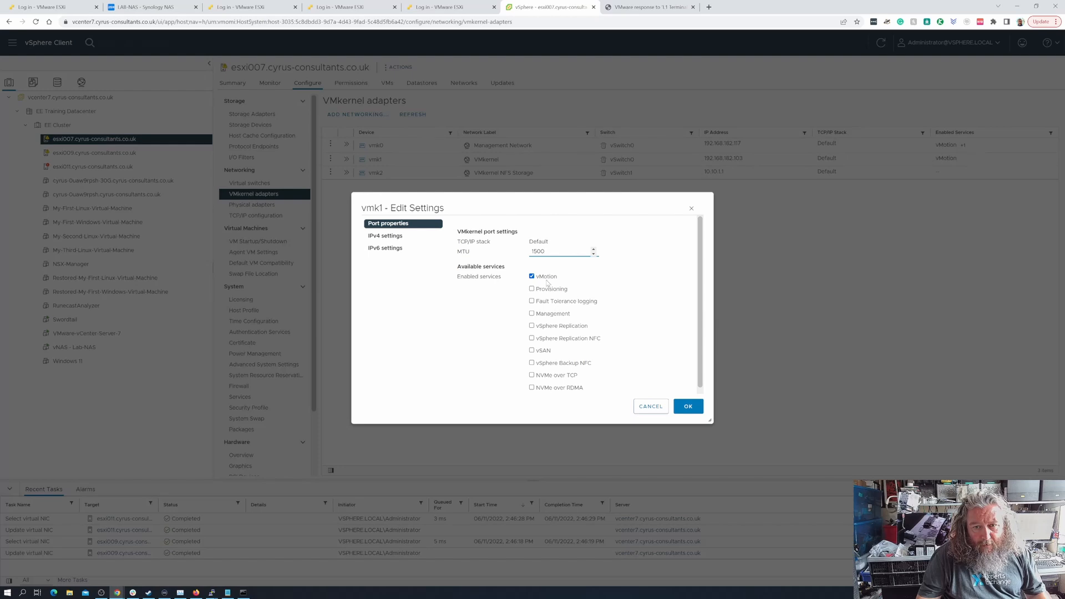
left_click(651, 407)
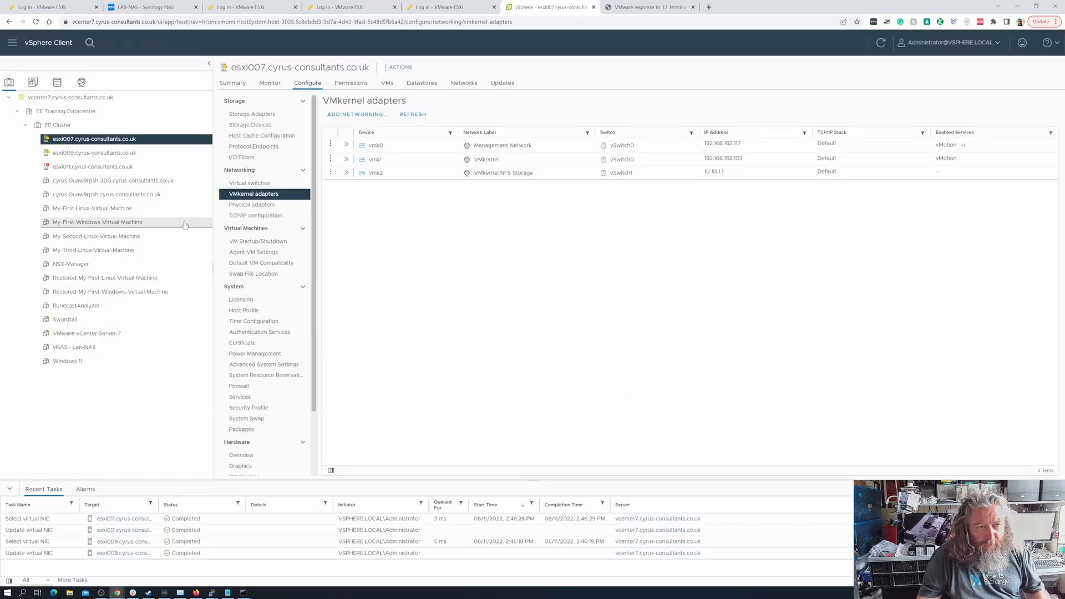
Try to migrate only the compute resource of the Swordtail virtual machine to host esxi007, with VM Network as destination network
left_click(89, 321)
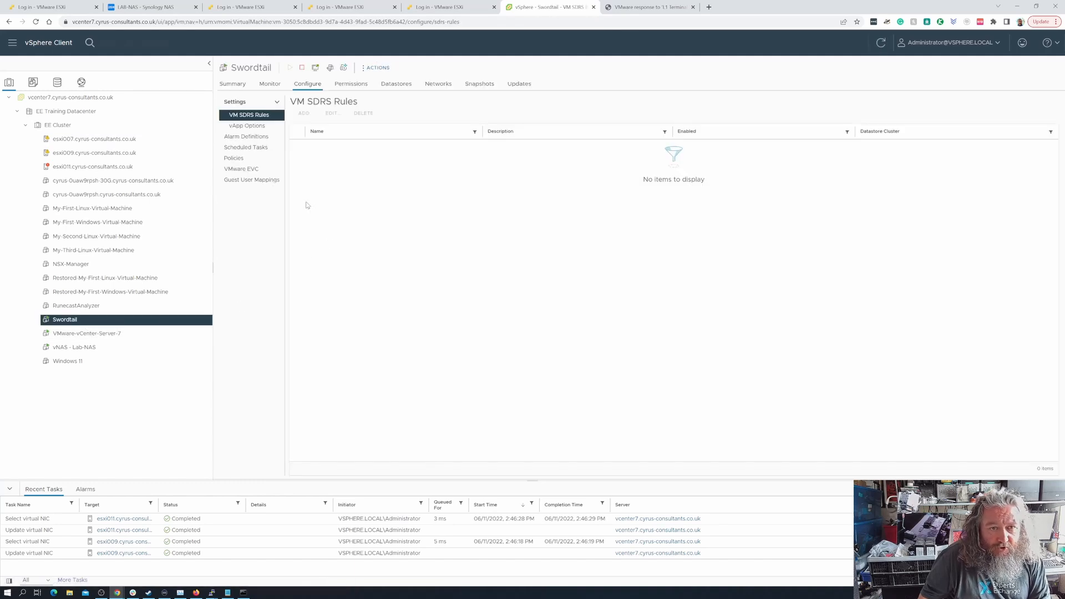
left_click(232, 85)
left_click(384, 70)
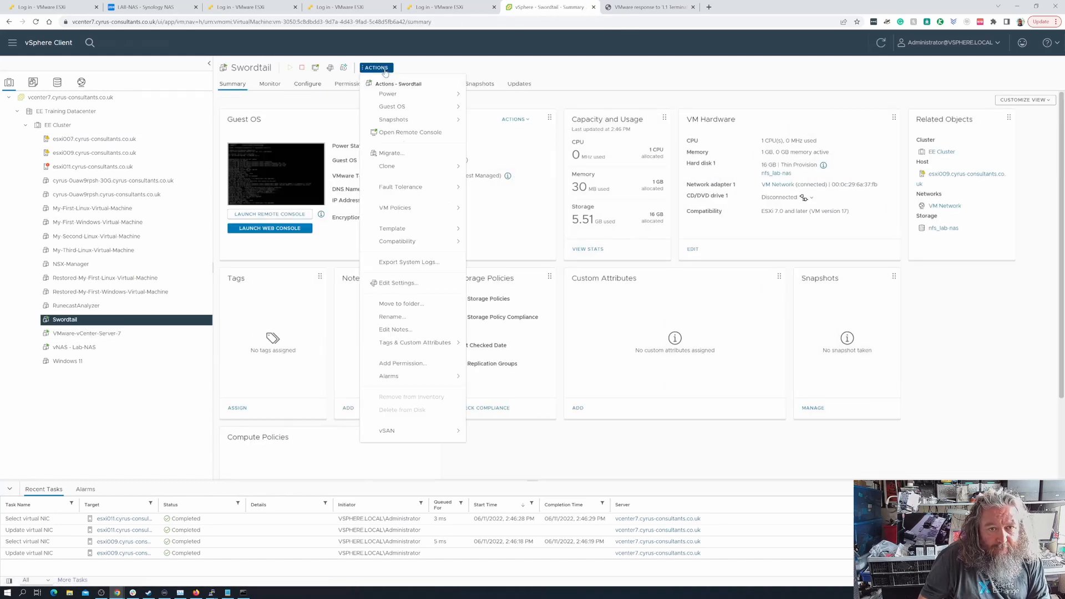
left_click(403, 160)
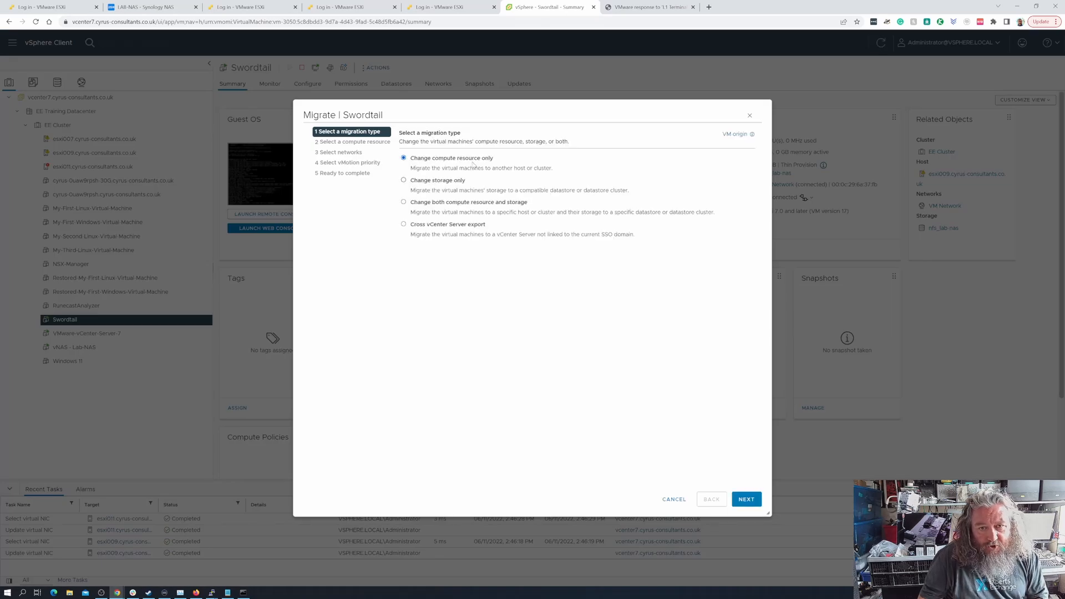
left_click(746, 499)
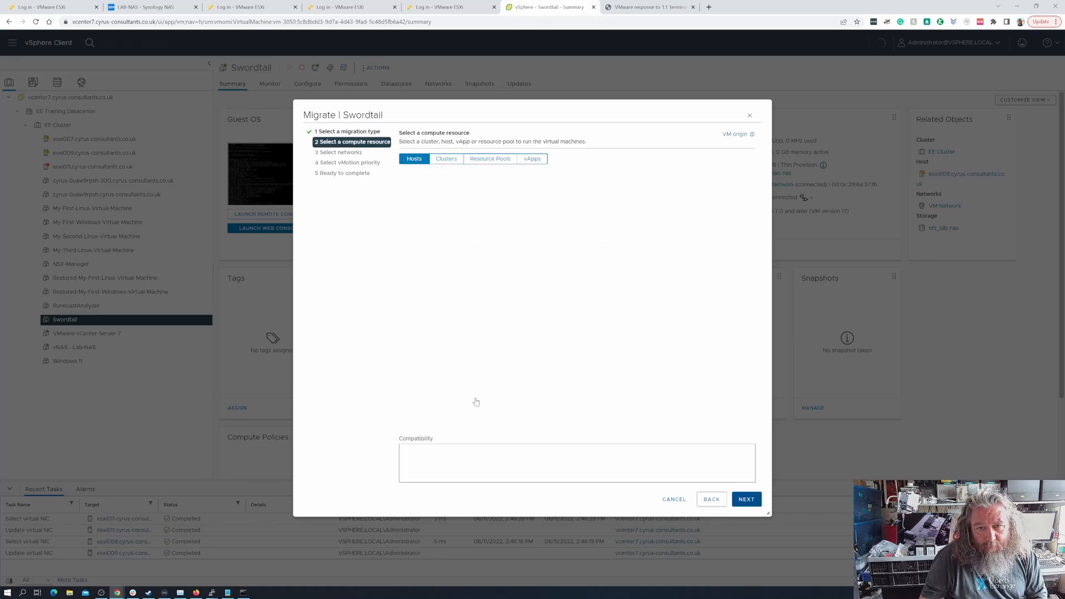
left_click(452, 195)
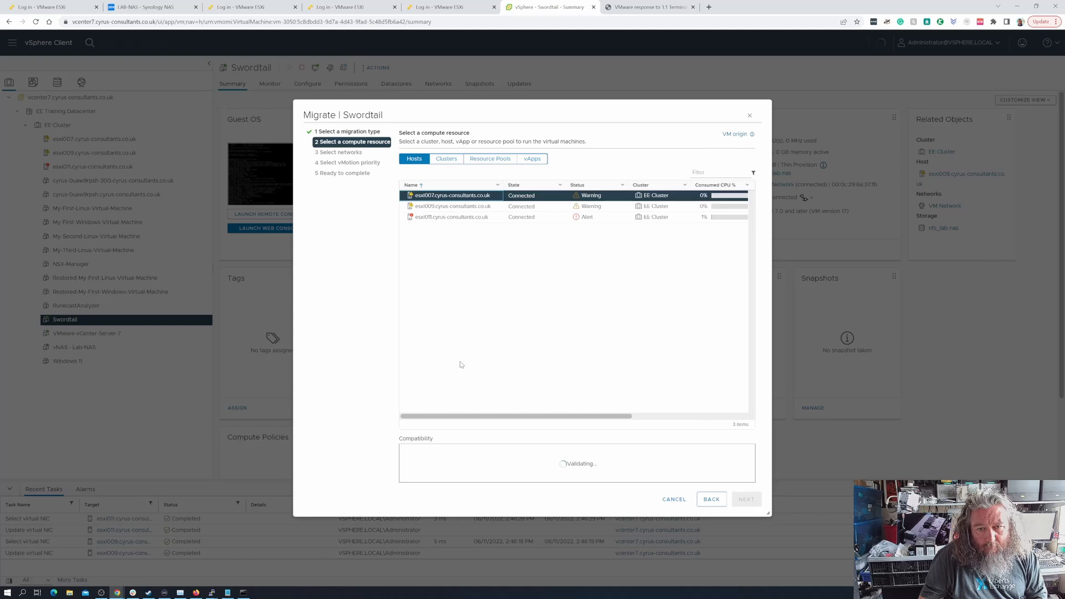
left_click(745, 500)
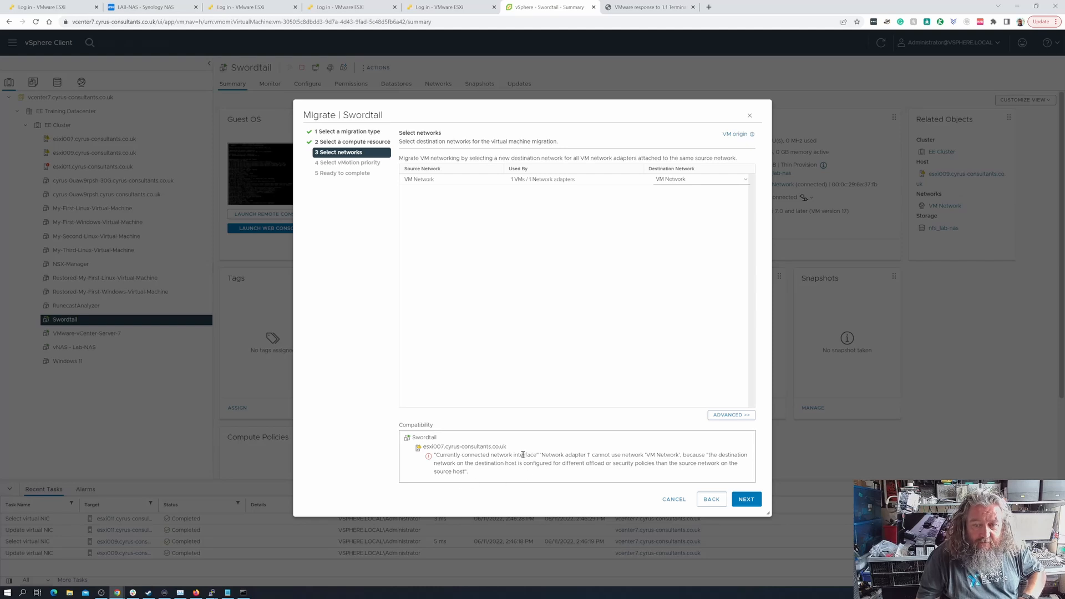
left_click(747, 501)
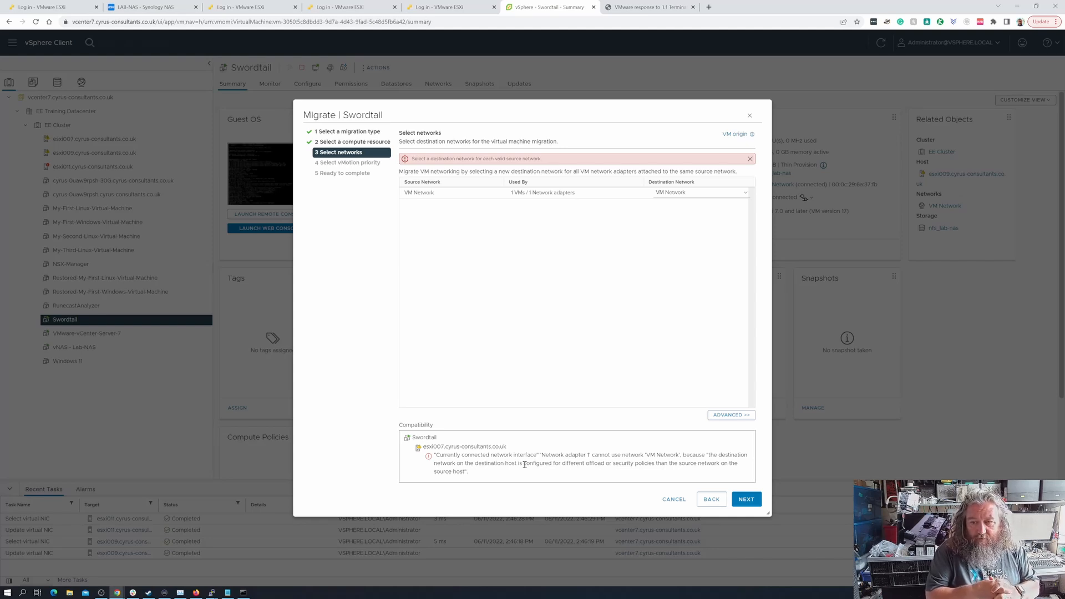
left_click_drag(524, 464, 792, 577)
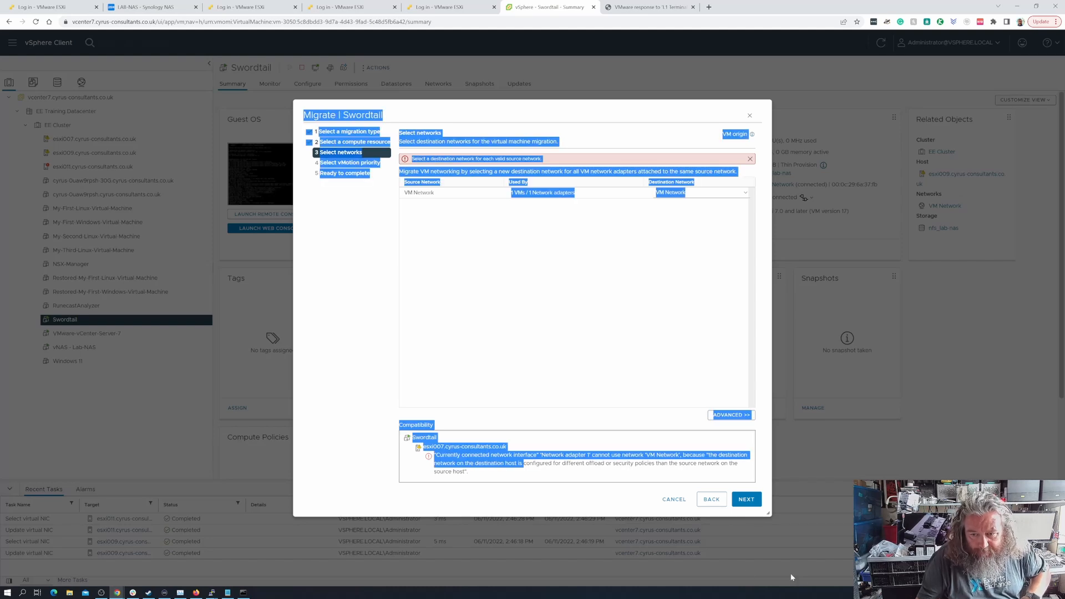
left_click(677, 502)
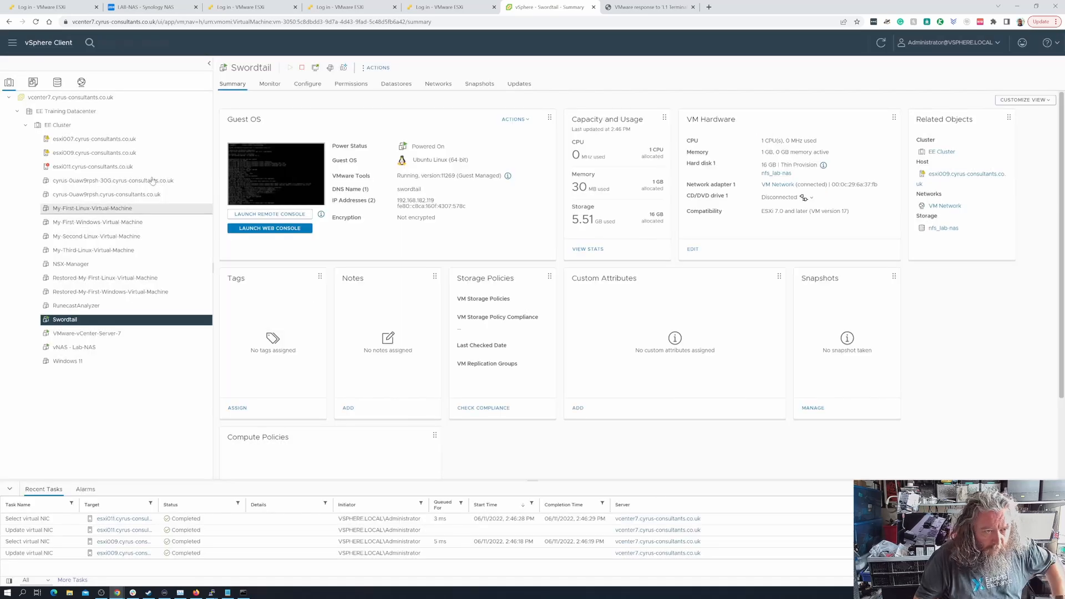
Inspect the security policies of the VM Network port group on host esxi007's virtual switch vSwitch0
left_click(94, 140)
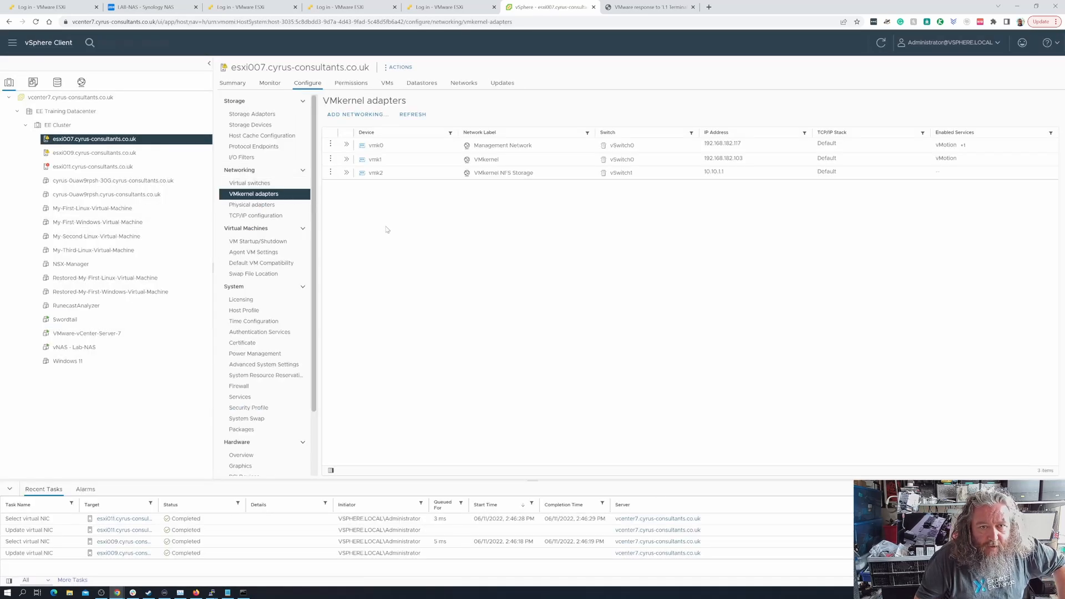
left_click(273, 187)
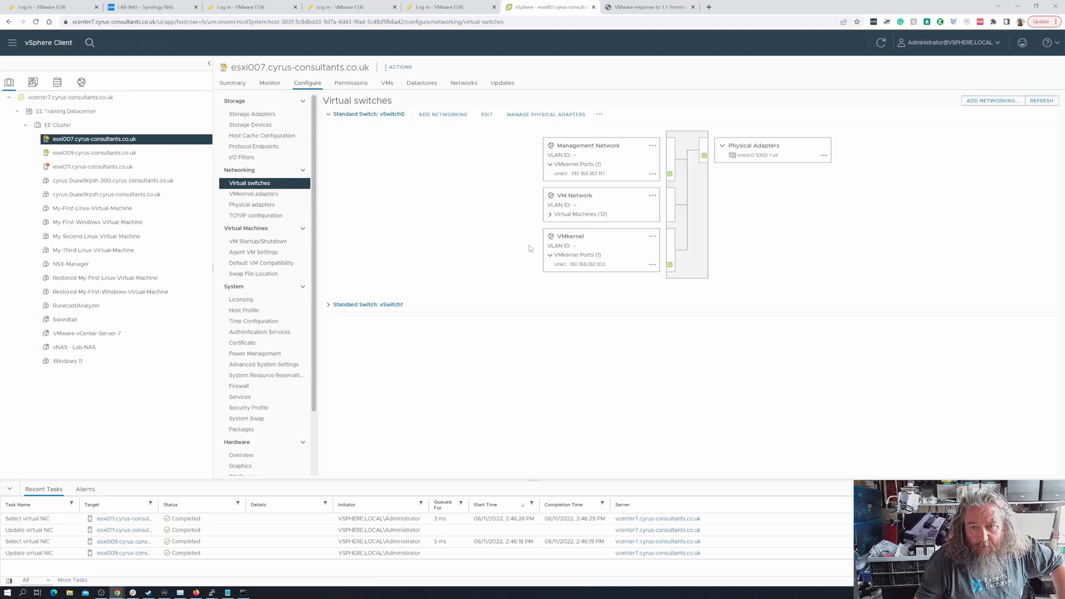
left_click(329, 304)
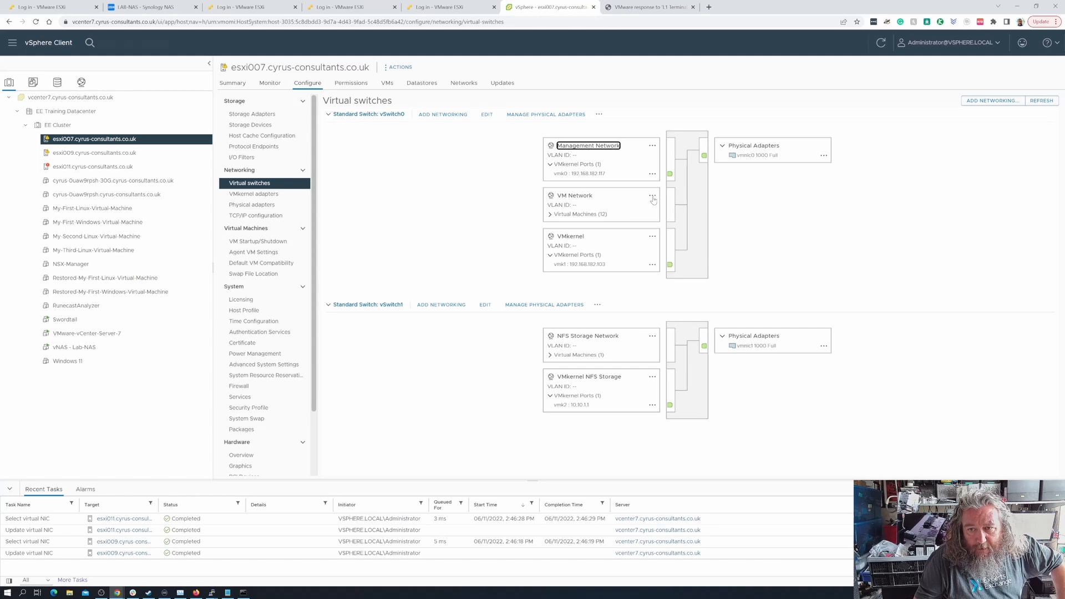
left_click(652, 196)
left_click(657, 208)
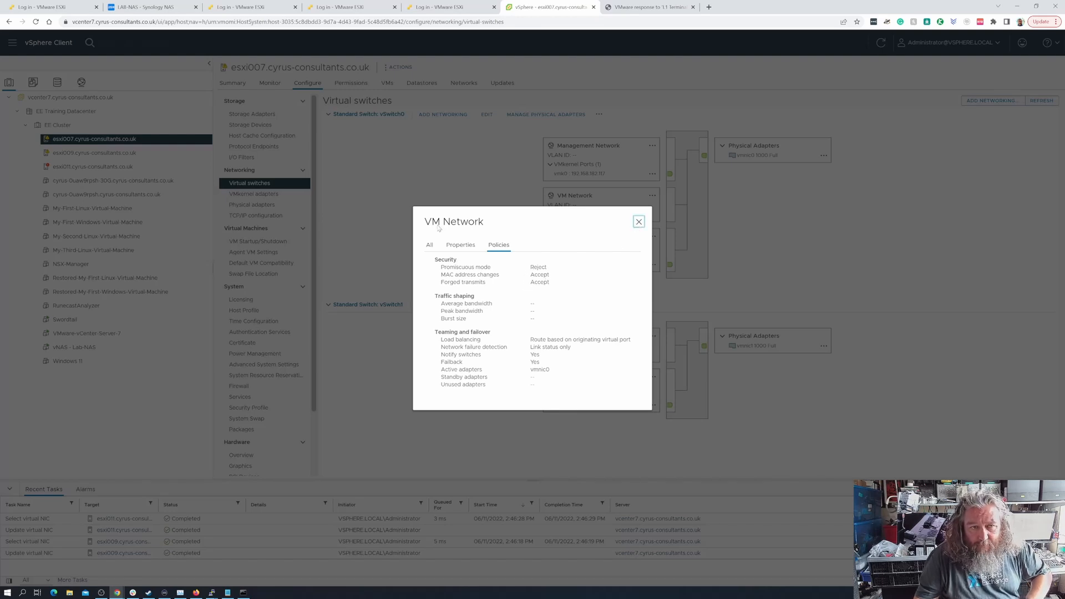
left_click(639, 221)
Inspect the policies of the VM Network port group on host esxi009 for comparison with esxi007
left_click(120, 154)
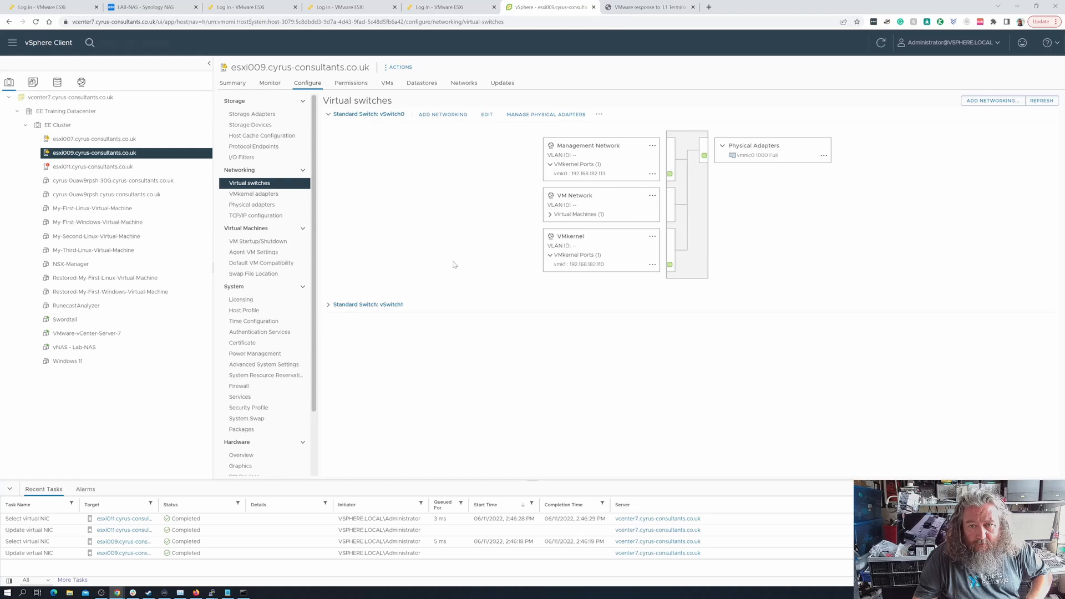
left_click(653, 196)
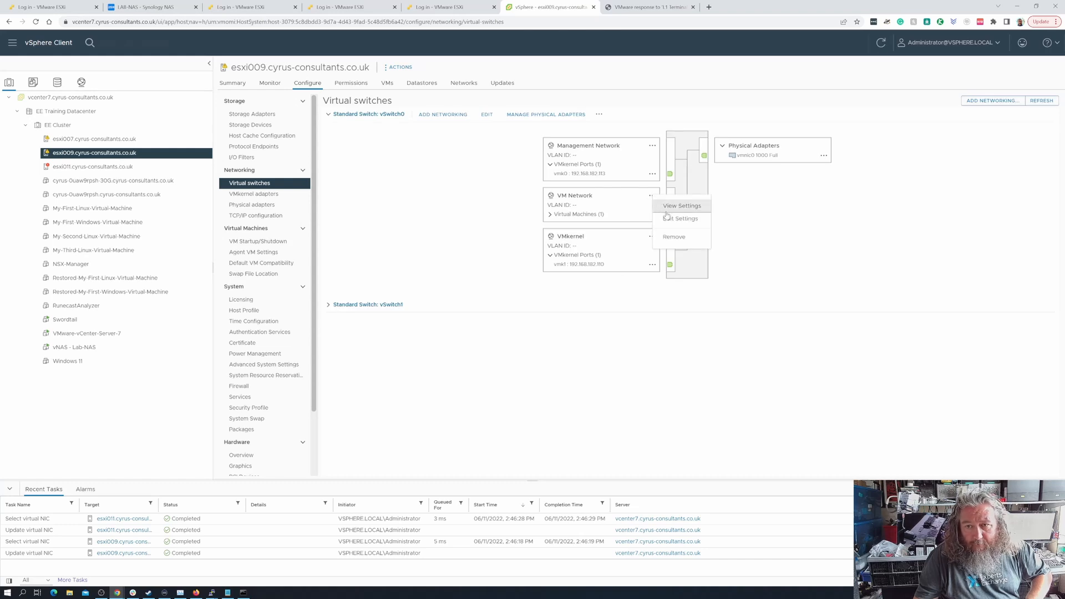
left_click(670, 206)
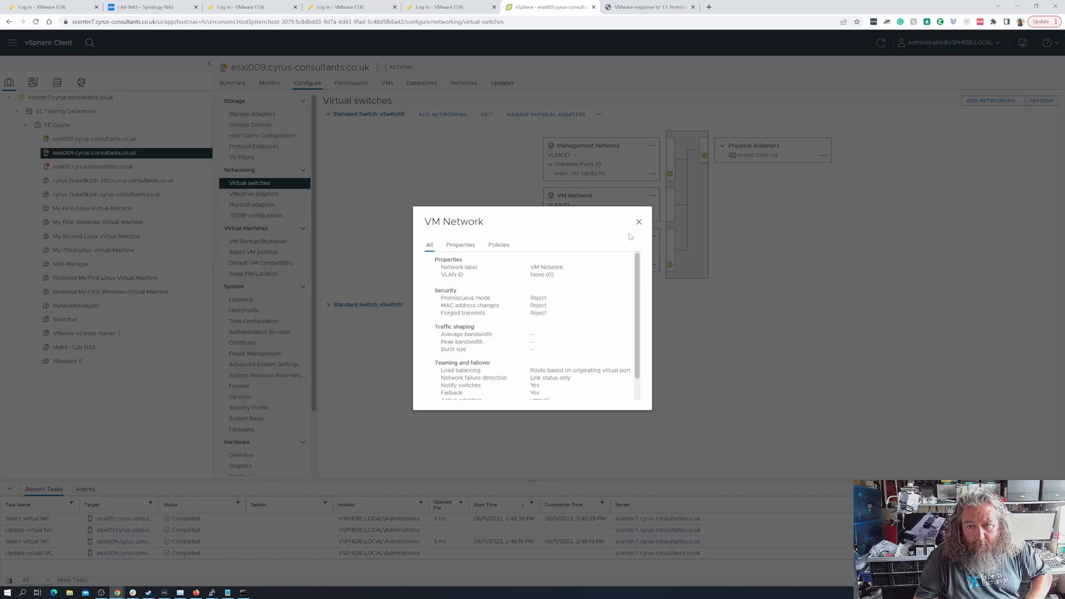
left_click(491, 249)
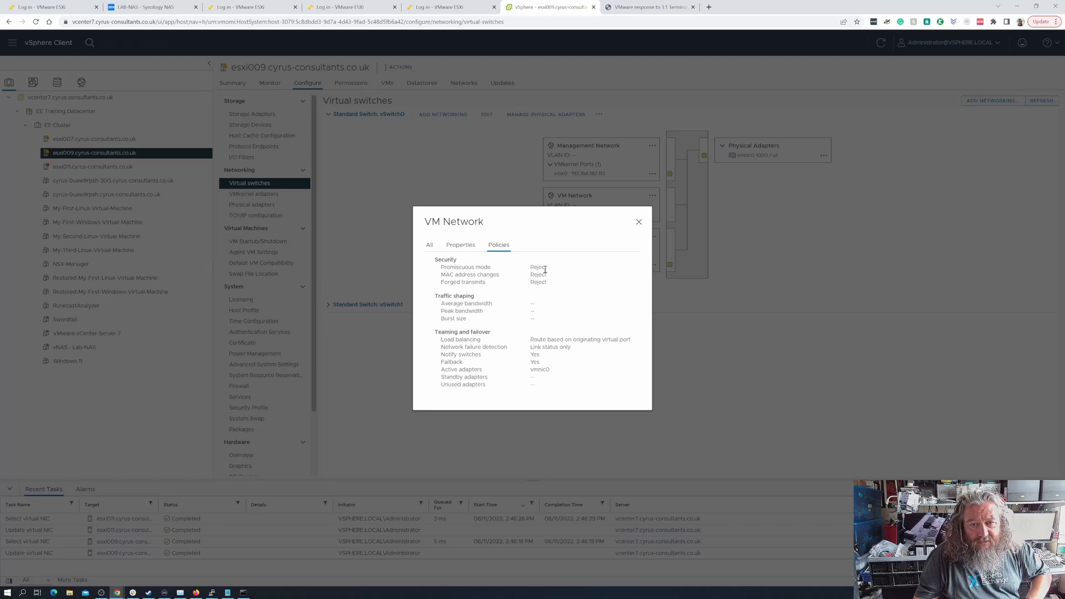
left_click(638, 221)
Check the security override settings of the VM Network port group on esxi009 without changing them
left_click(653, 196)
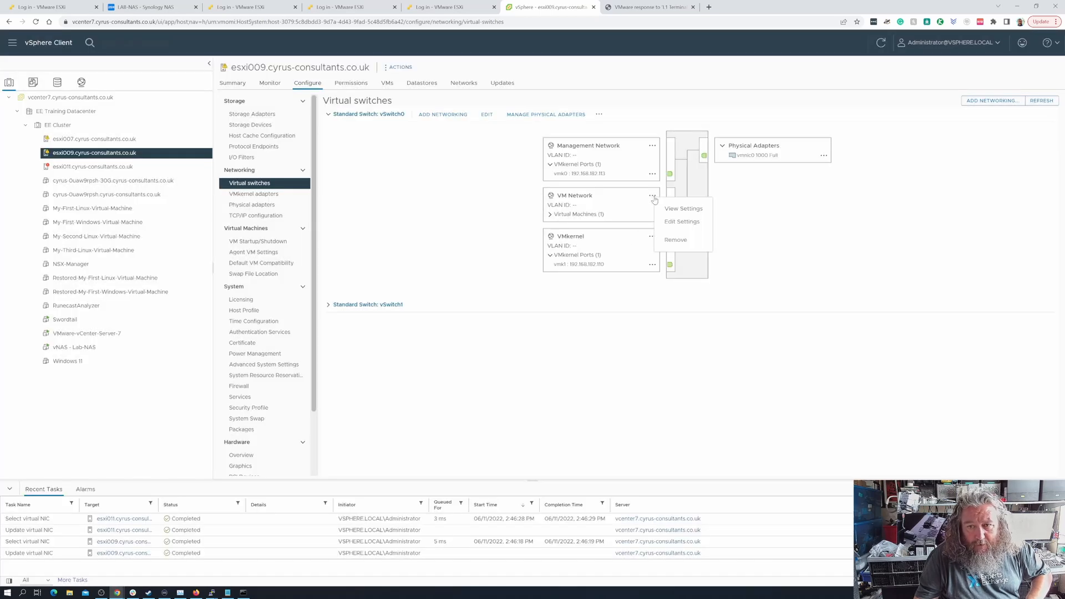
left_click(682, 222)
left_click(357, 213)
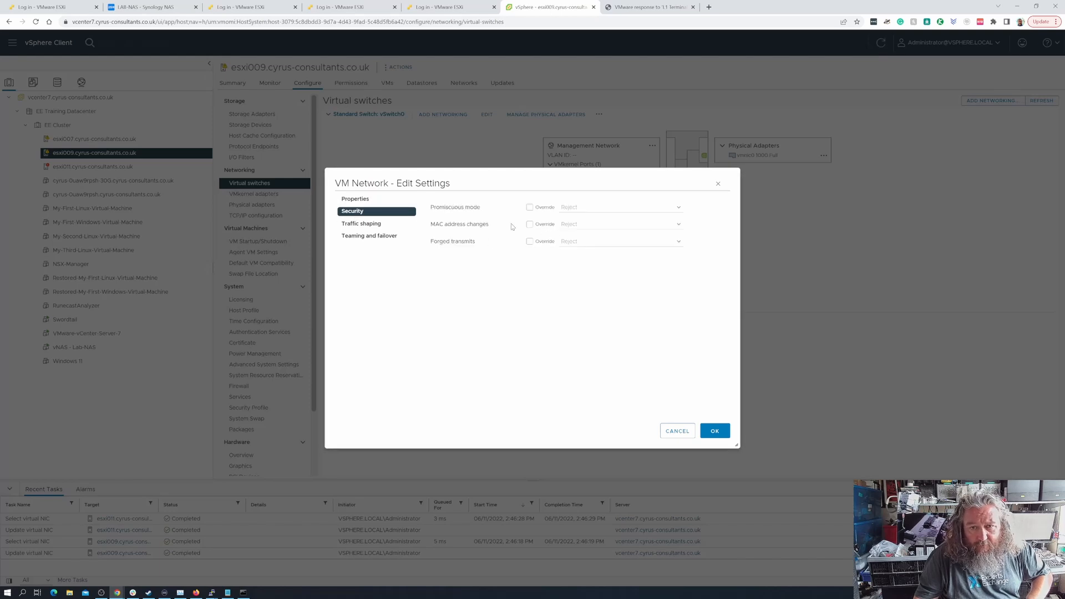
left_click(665, 429)
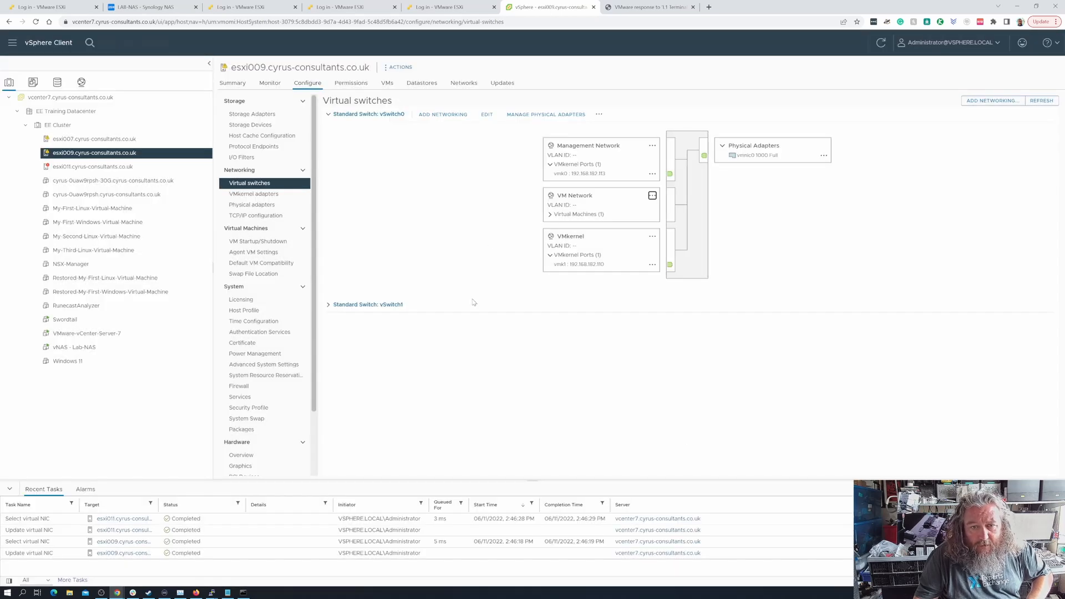
Check the security settings of virtual switch vSwitch1 on host esxi009 without changing them
left_click(336, 305)
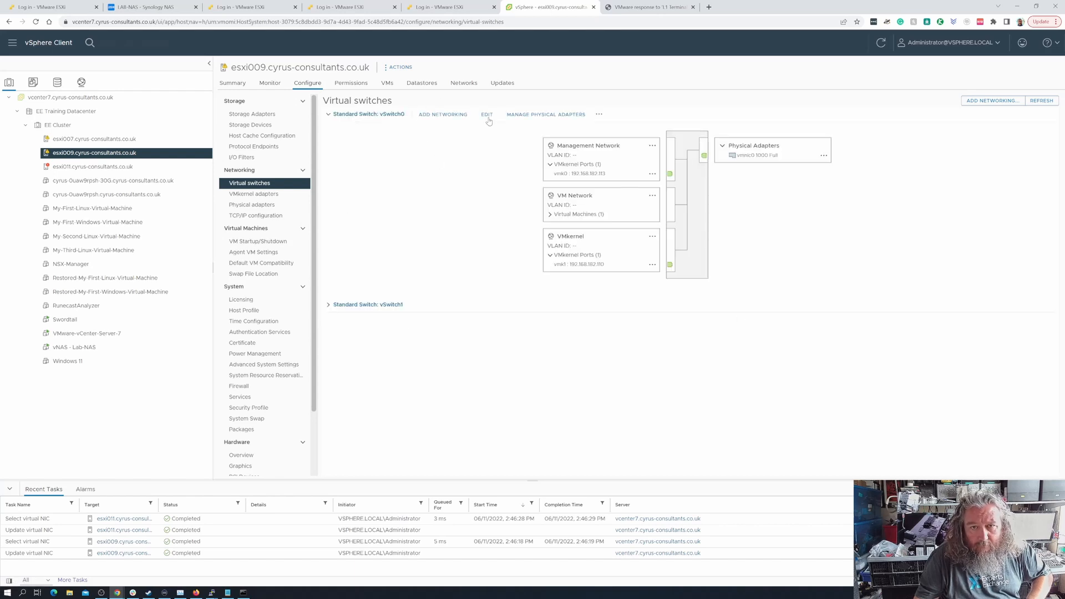
left_click(328, 307)
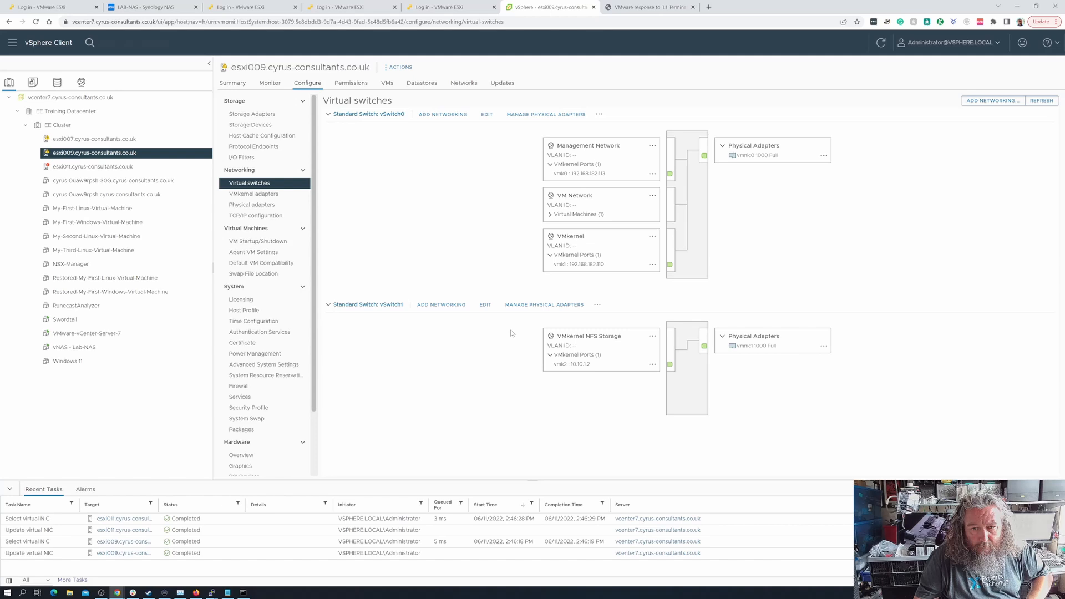
left_click(484, 305)
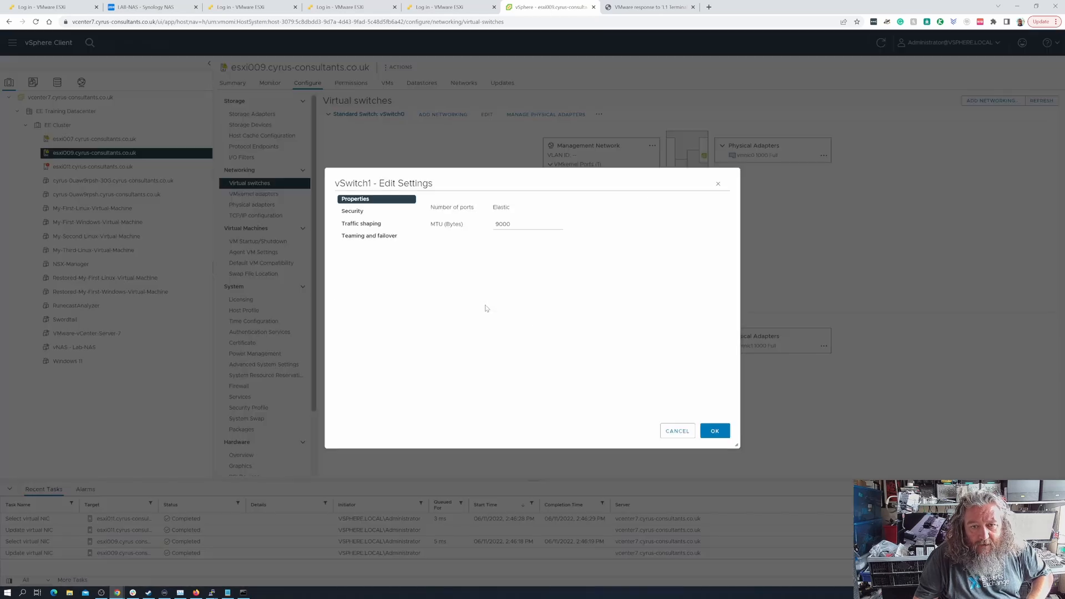
left_click(371, 212)
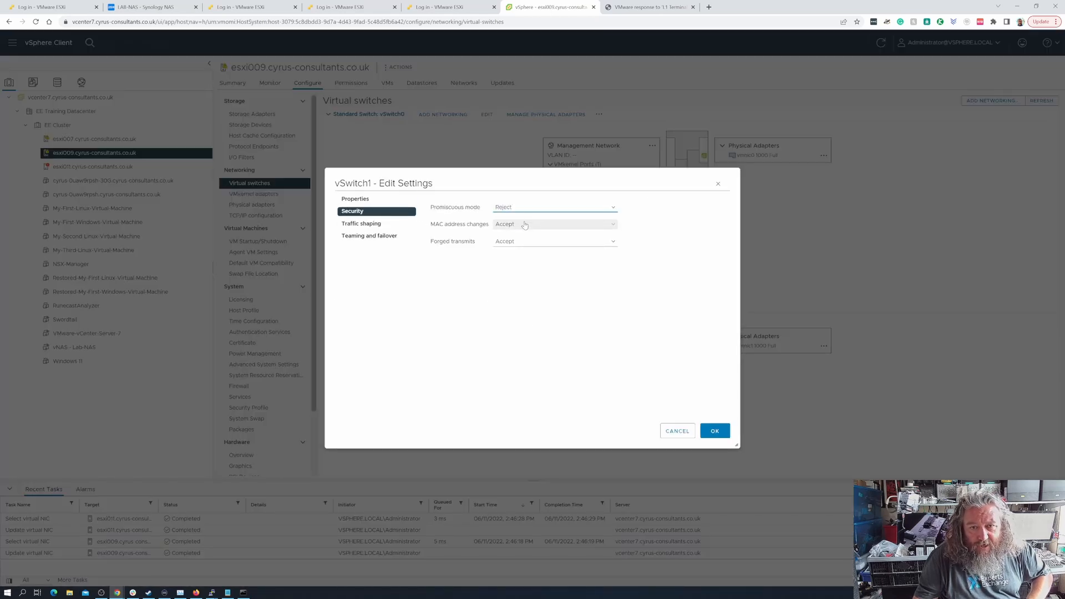
left_click(677, 431)
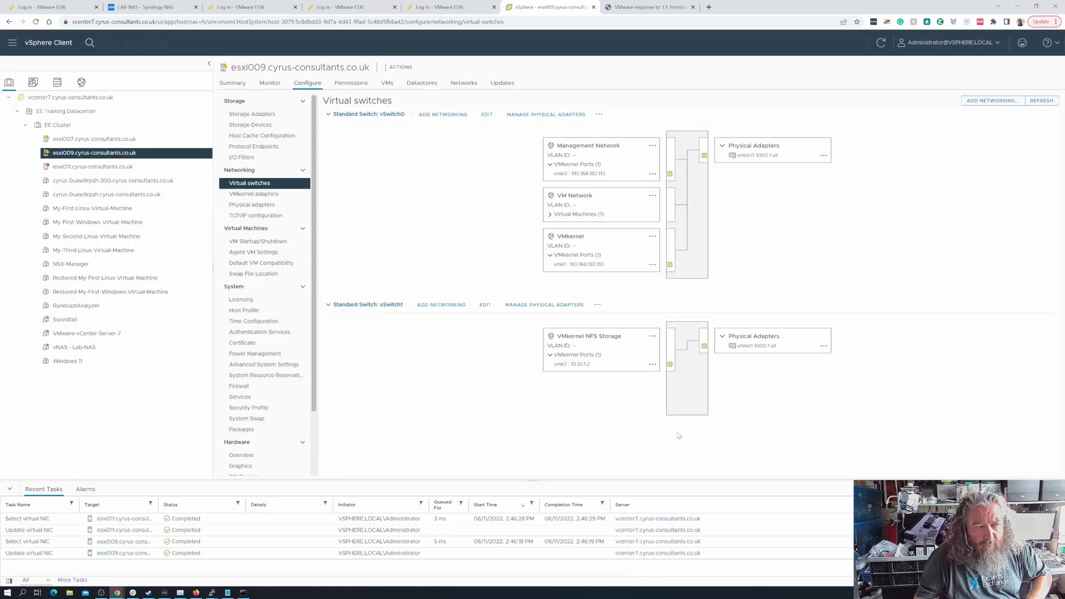
Look over the virtual switches vSwitch0 and vSwitch1 on host esxi007
left_click(156, 139)
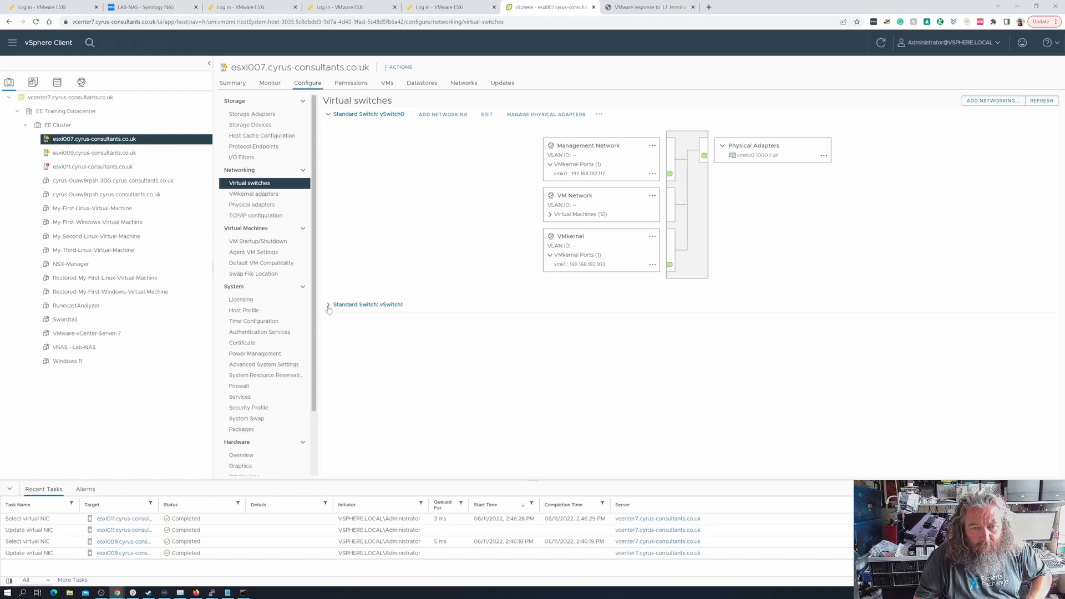
left_click(327, 305)
left_click(328, 306)
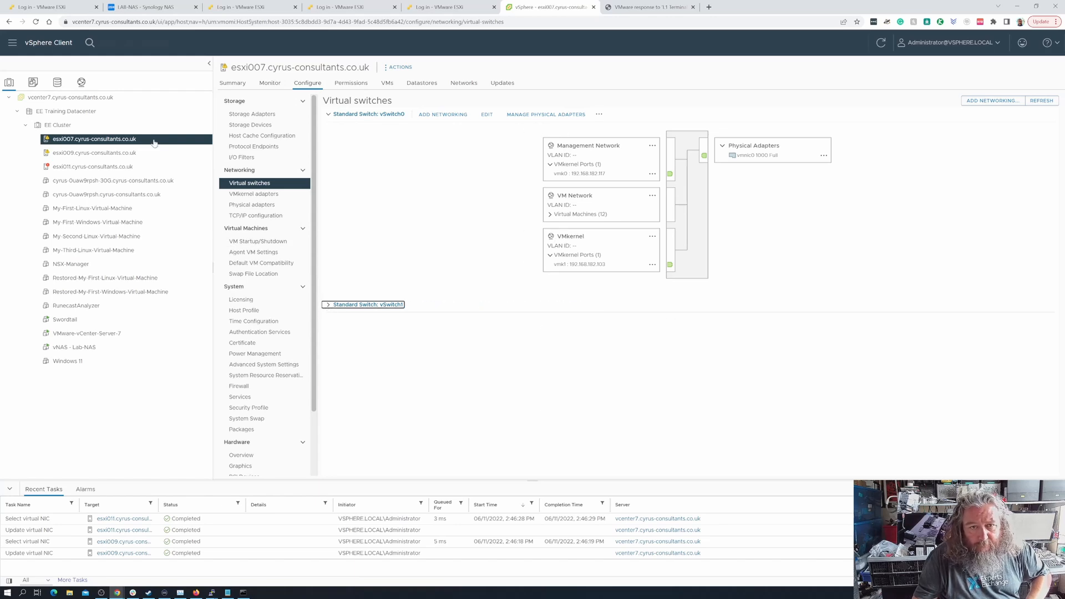
Set MAC address changes and Forged transmits to Accept in the security settings of vSwitch0 on host esxi009
left_click(111, 153)
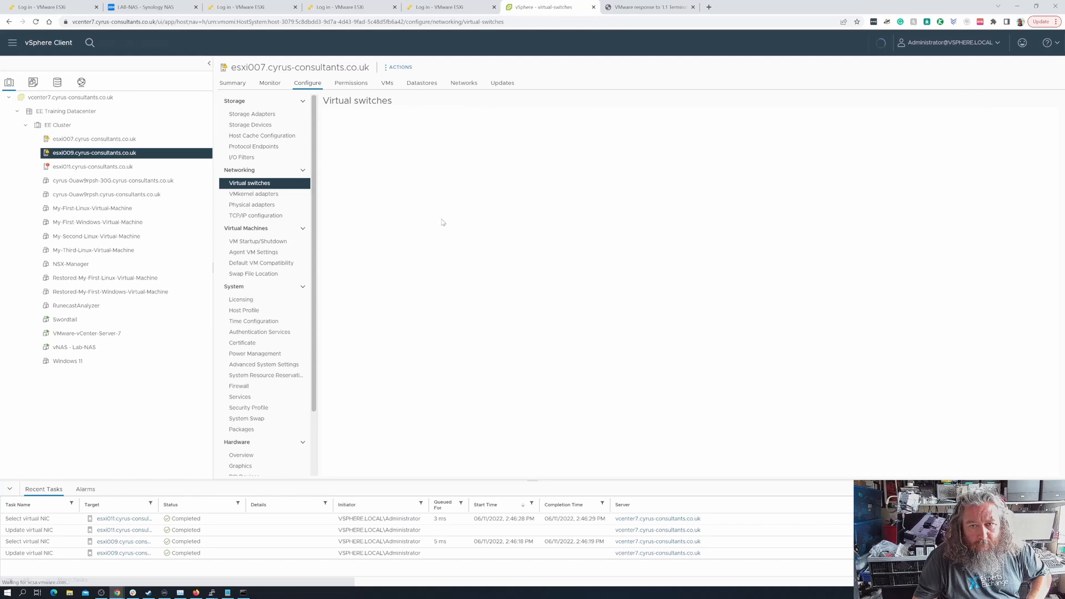
left_click(487, 115)
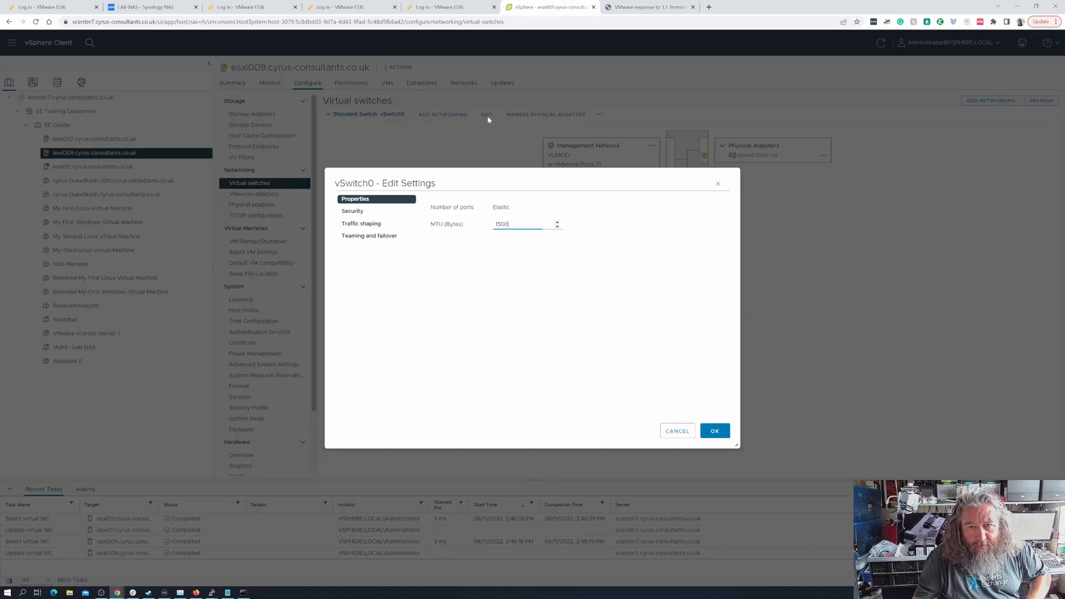
left_click(387, 215)
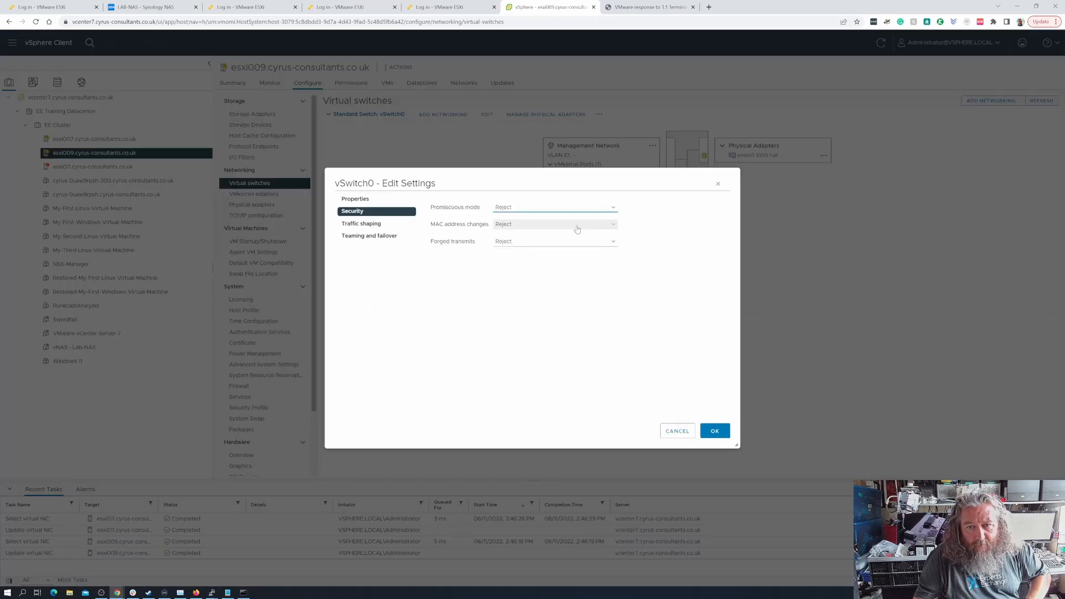
left_click(555, 224)
left_click(553, 243)
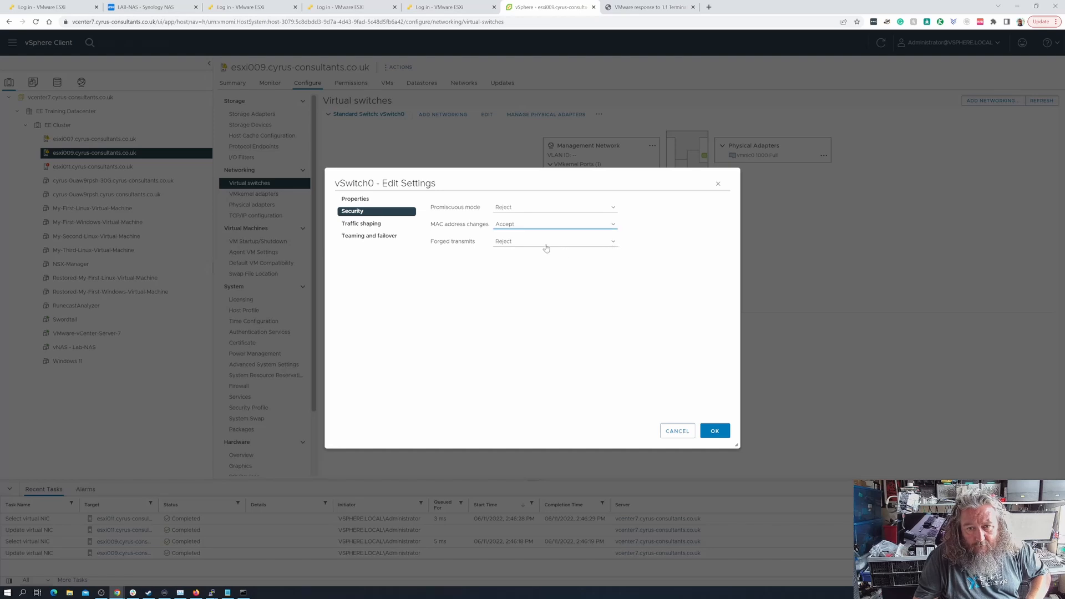
left_click(614, 249)
left_click(613, 247)
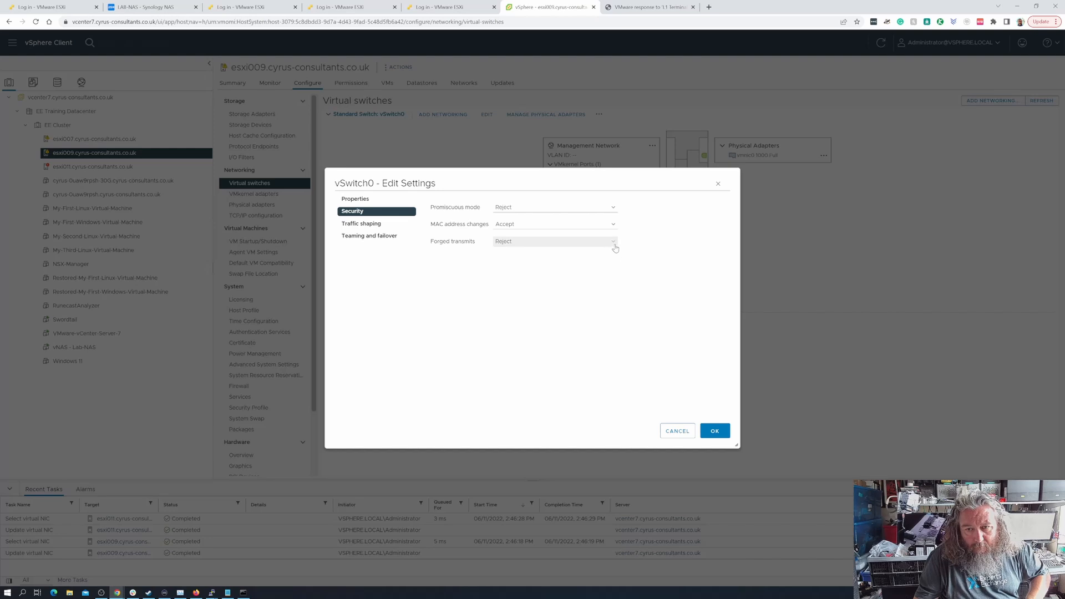
left_click(613, 248)
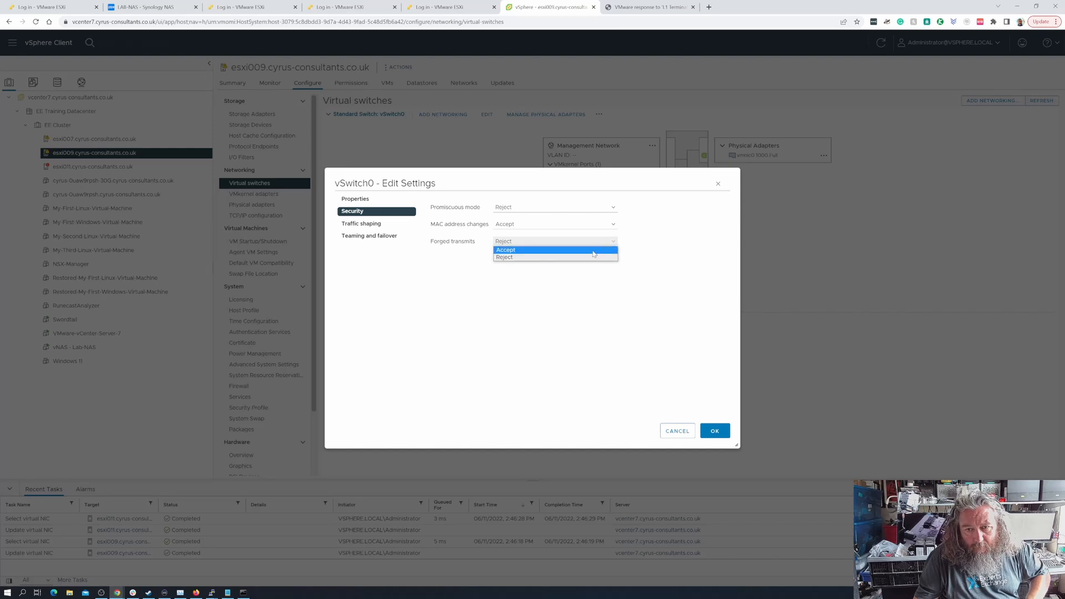
left_click(593, 256)
left_click(709, 428)
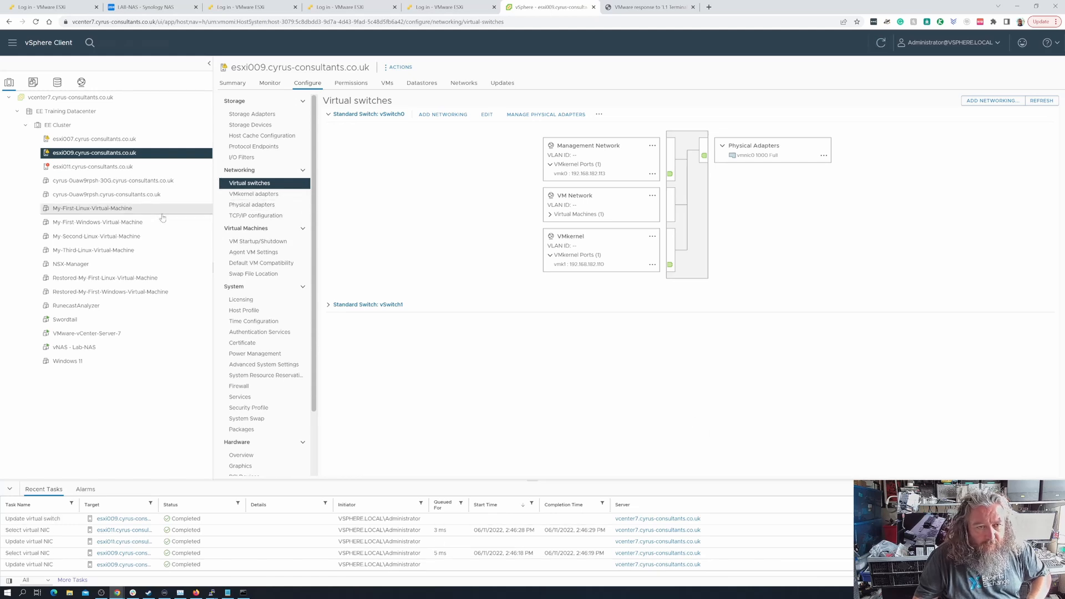
Migrate the Swordtail VM to host esxi007, changing compute resource only, with VM Network as destination and high-priority vMotion
left_click(88, 320)
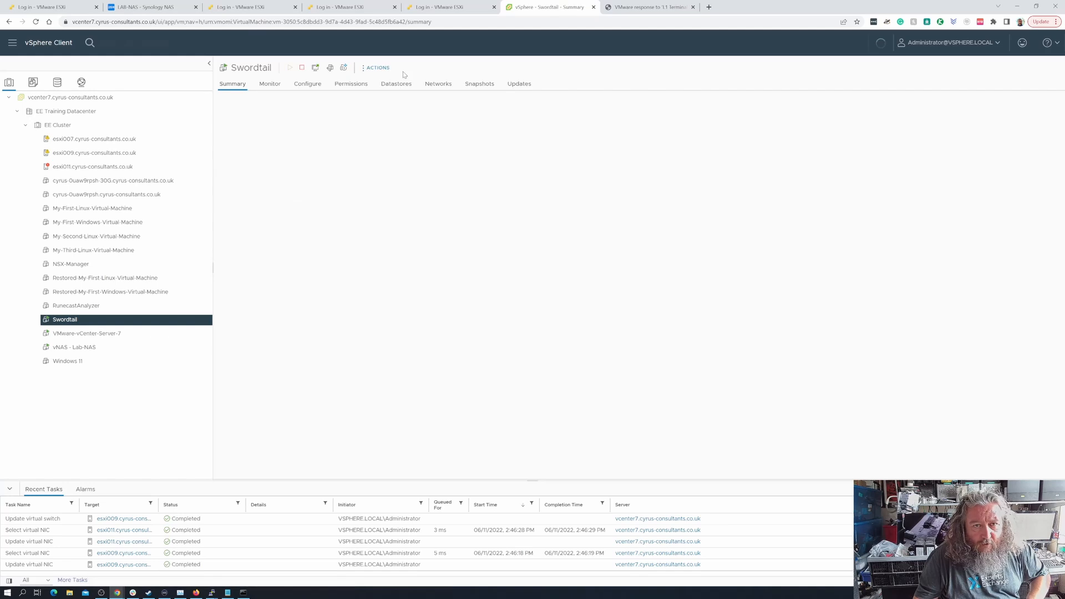
left_click(383, 68)
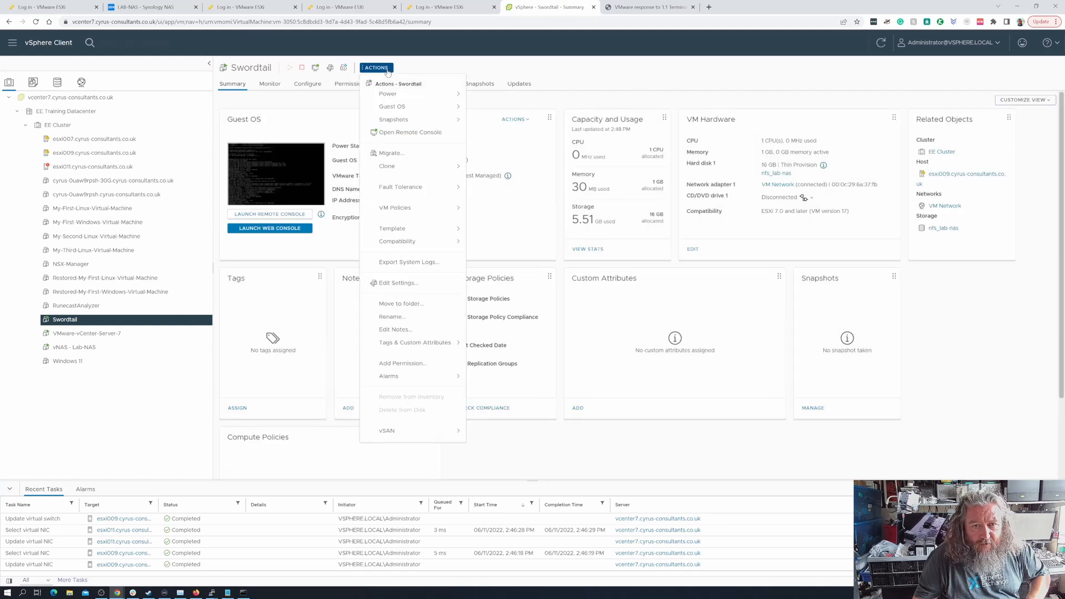
left_click(402, 153)
left_click(404, 158)
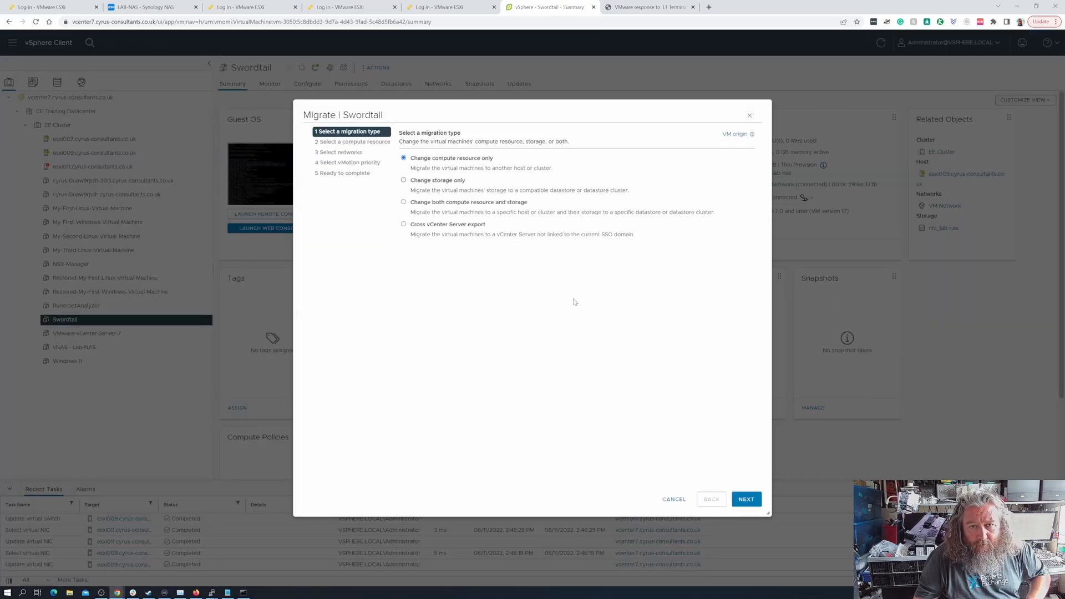
left_click(746, 499)
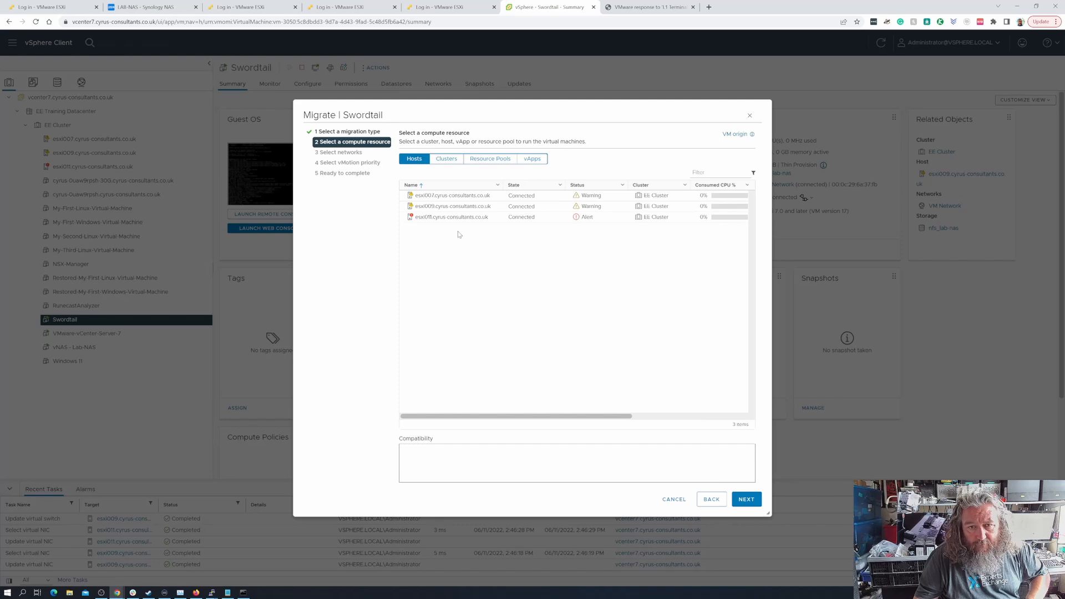
left_click(454, 198)
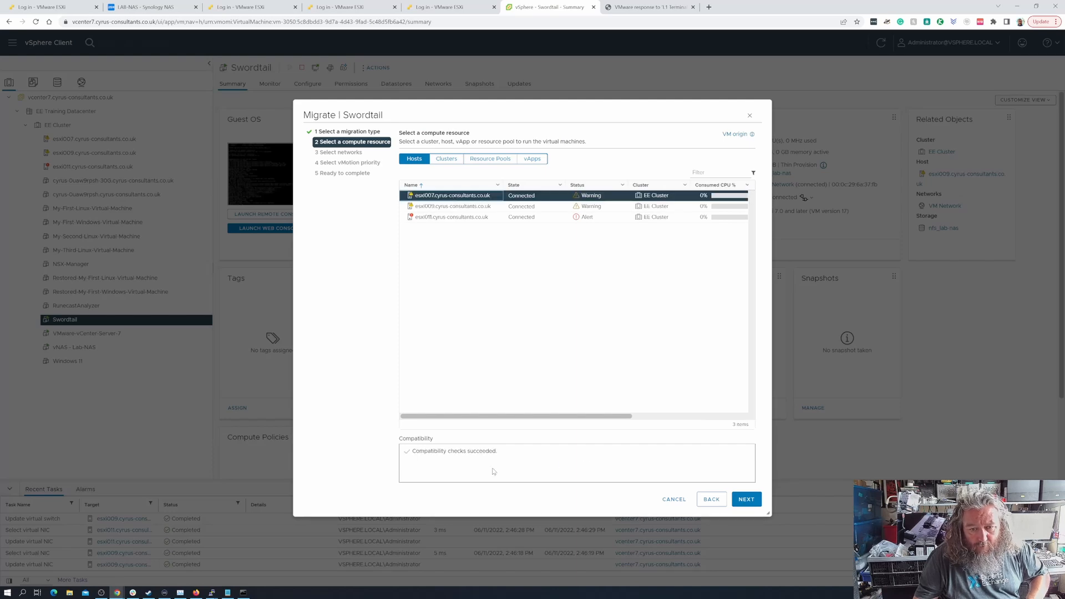
left_click(745, 502)
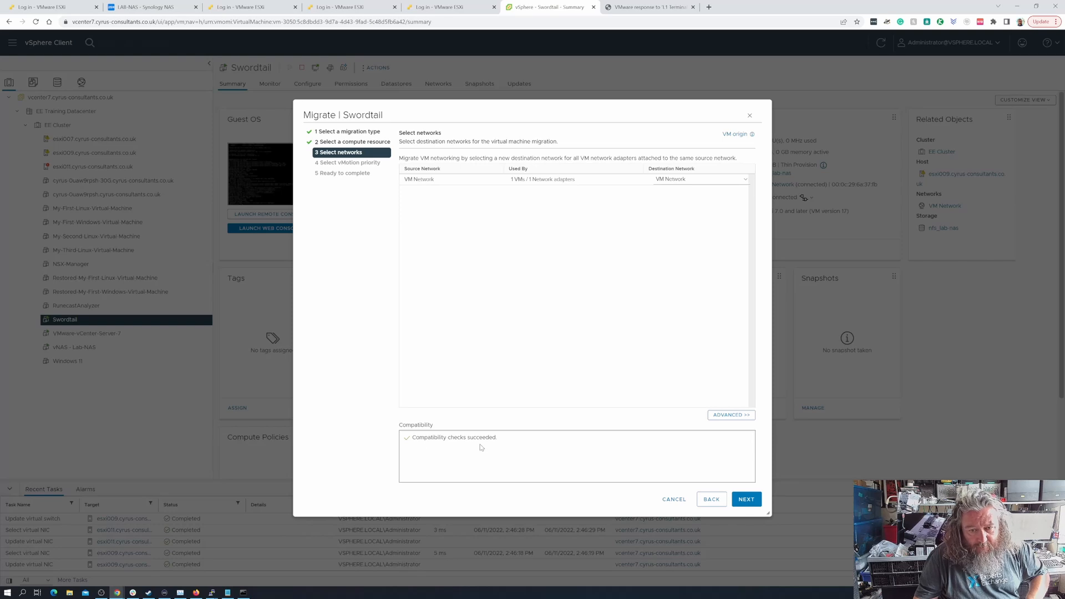
left_click(744, 502)
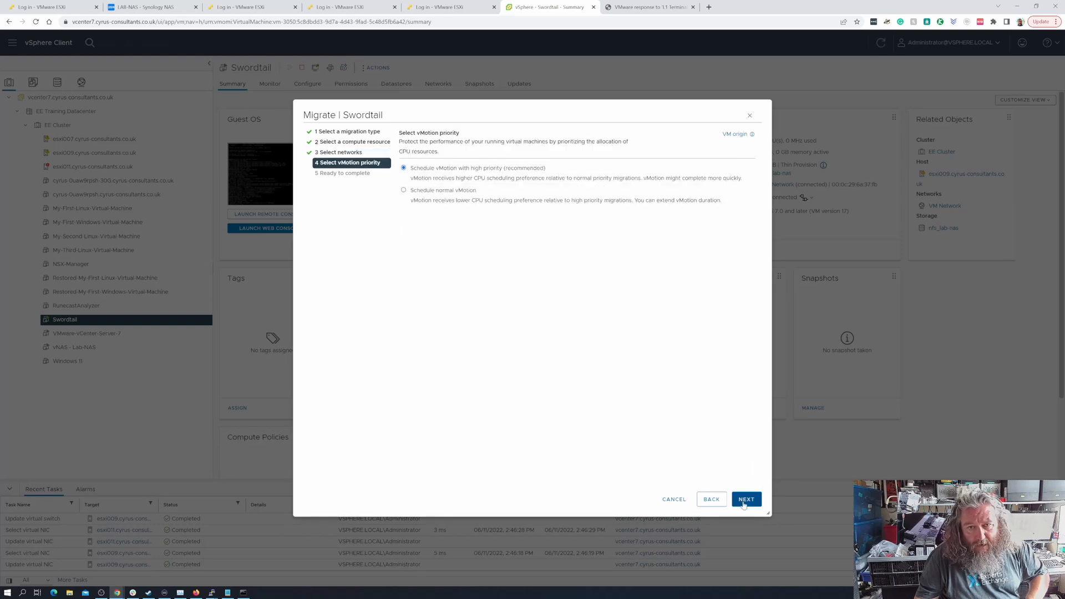
left_click(744, 502)
left_click(746, 502)
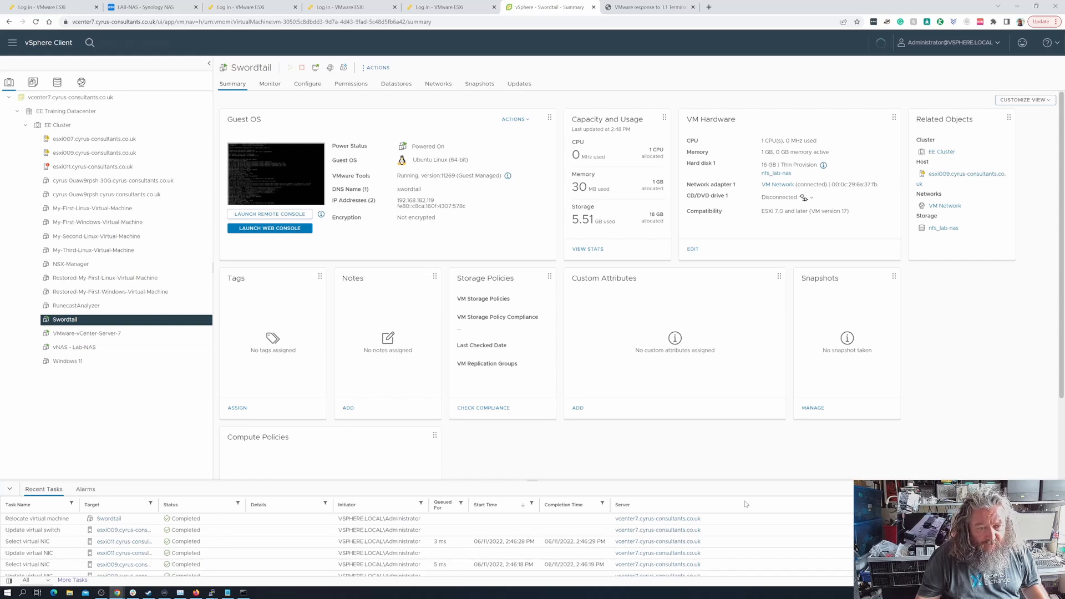
Try to migrate the VMware-vCenter-Server-7 VM to host esxi007, changing compute resource only
left_click(125, 332)
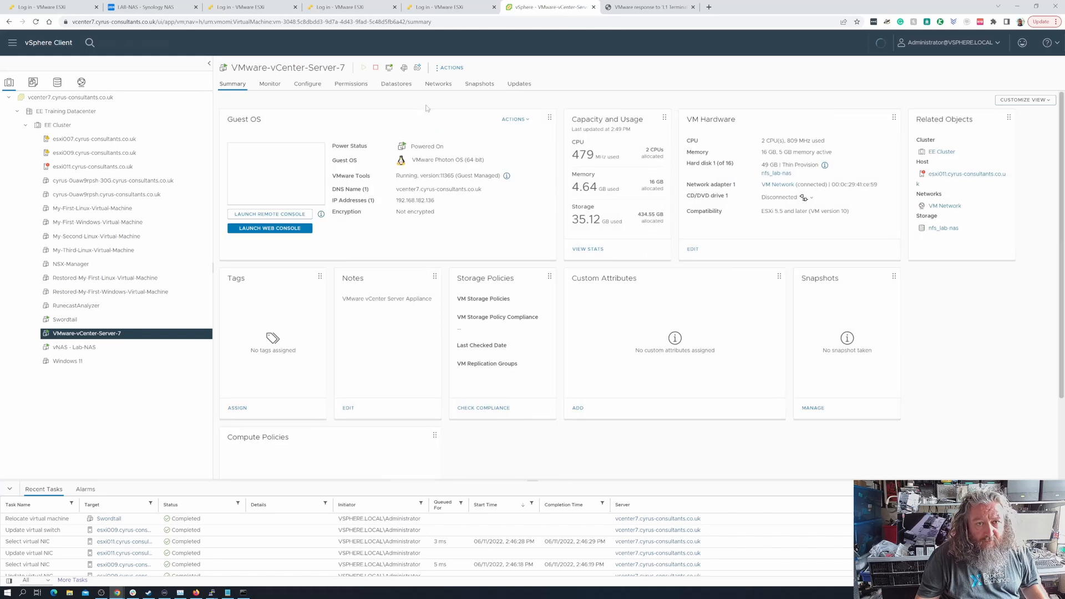
left_click(451, 68)
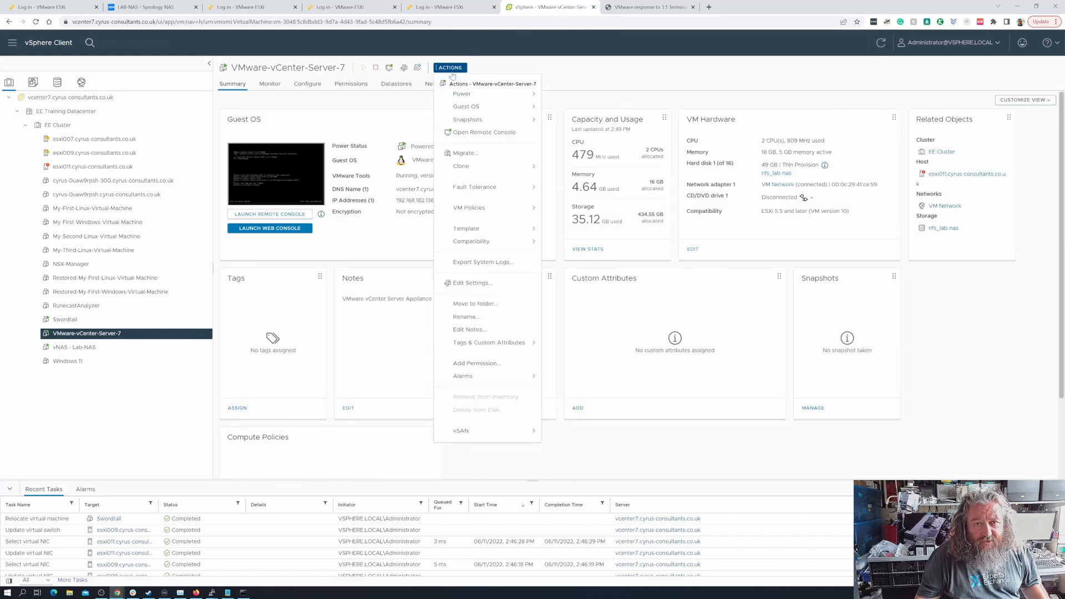
left_click(475, 155)
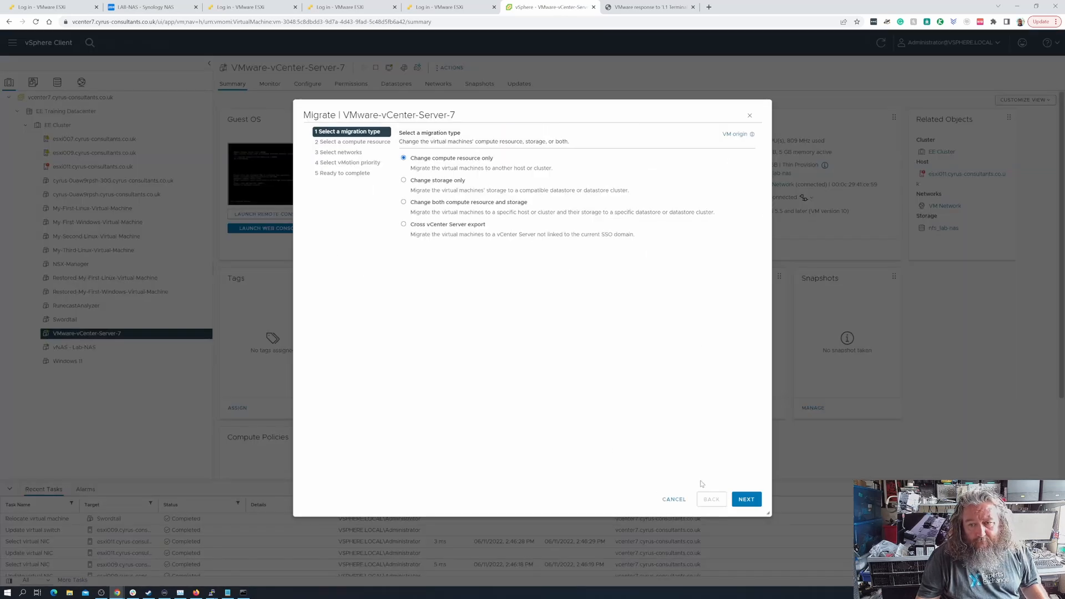
left_click(746, 499)
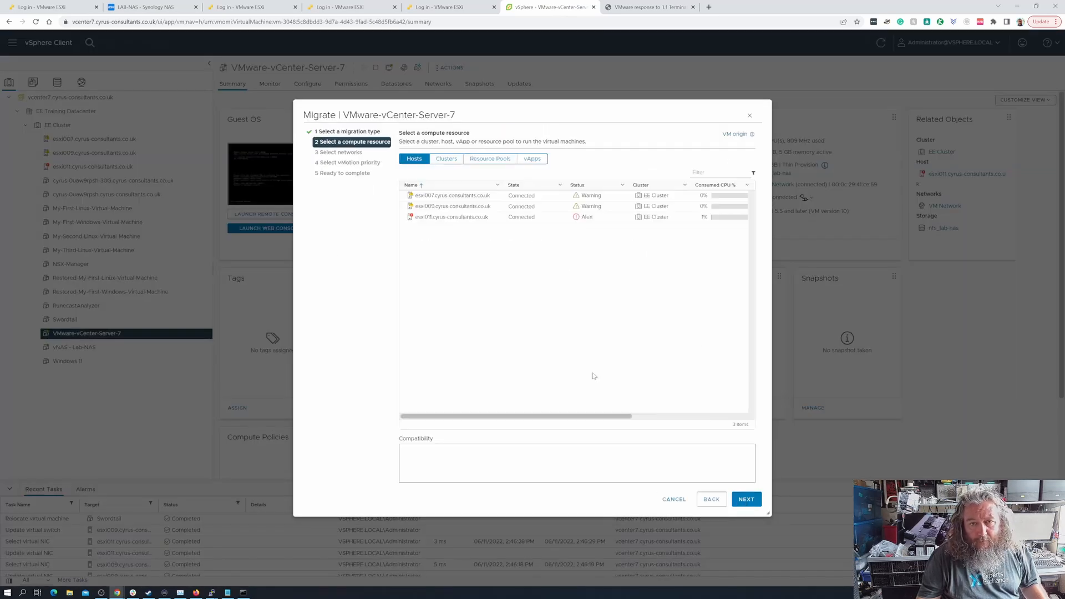
left_click(444, 196)
left_click(746, 499)
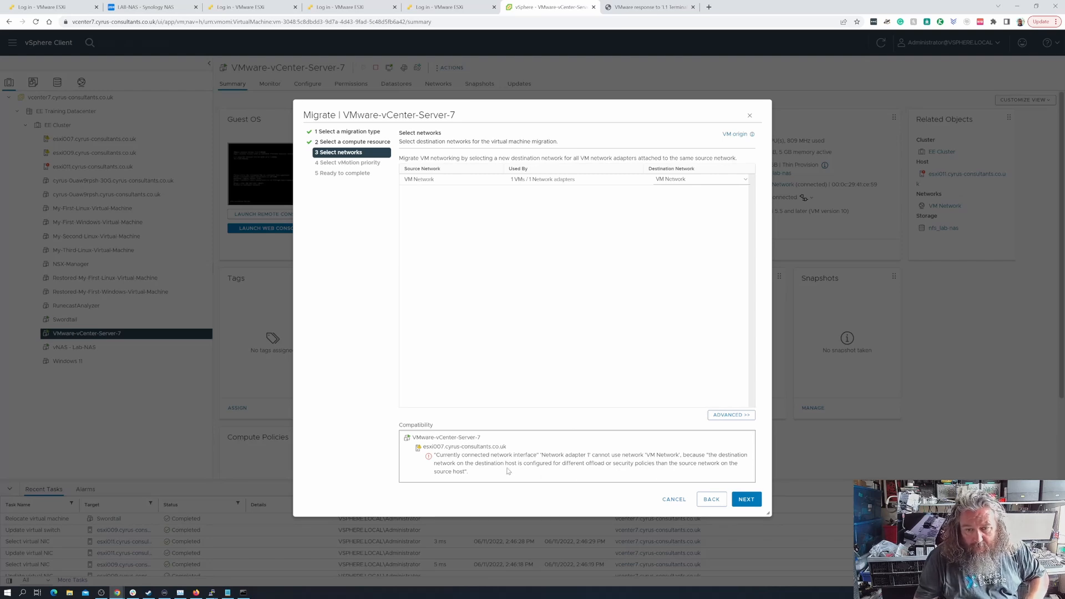
left_click(673, 500)
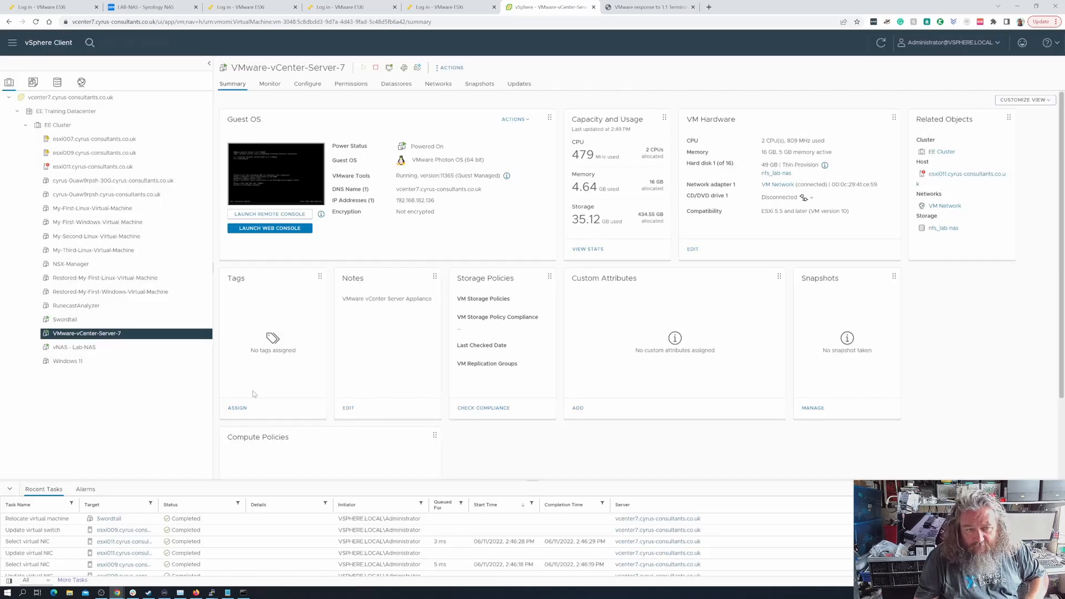
Set MAC address changes and Forged transmits to Accept in the security settings of vSwitch0 on host esxi011
left_click(85, 167)
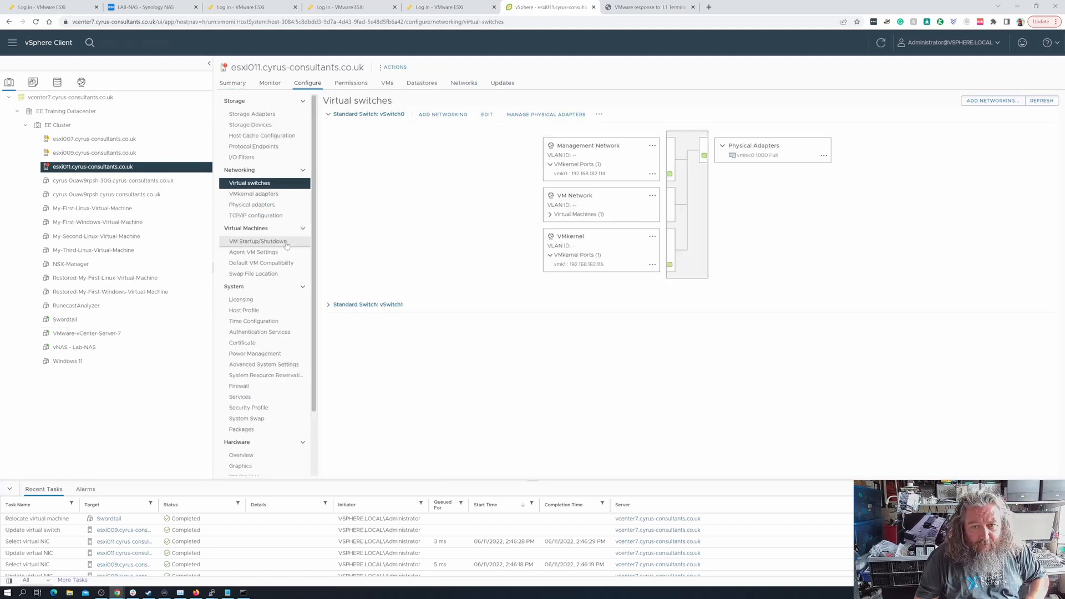
left_click(487, 115)
left_click(375, 214)
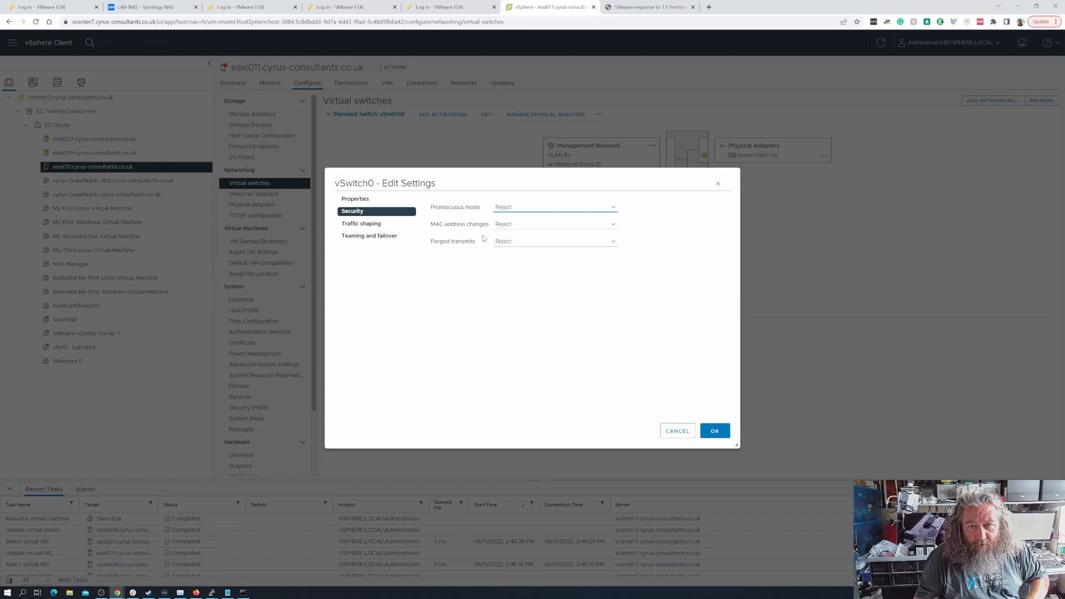
left_click(589, 224)
left_click(587, 234)
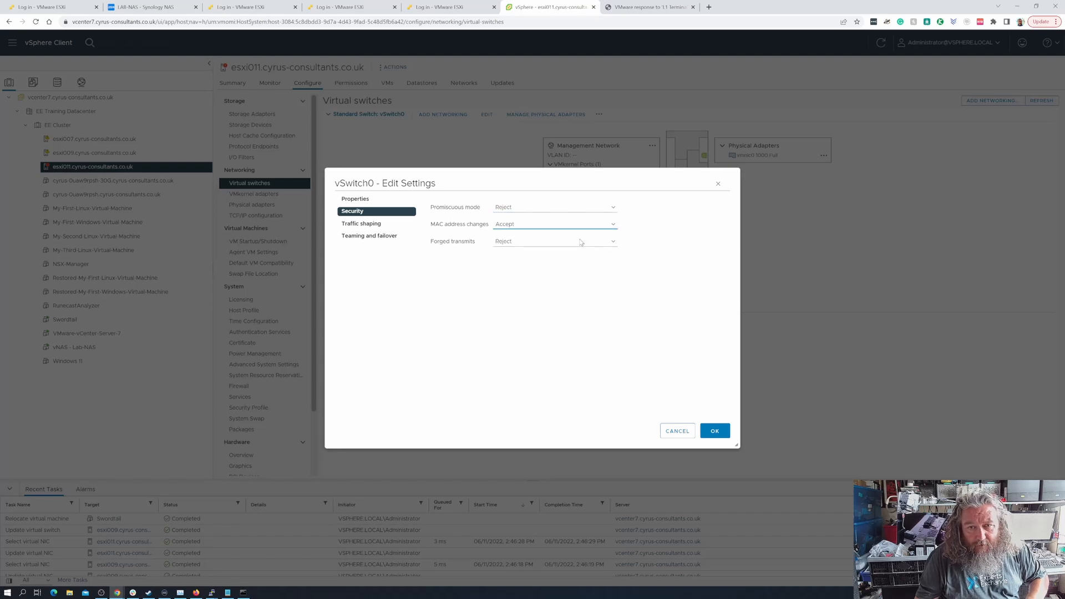
left_click(613, 247)
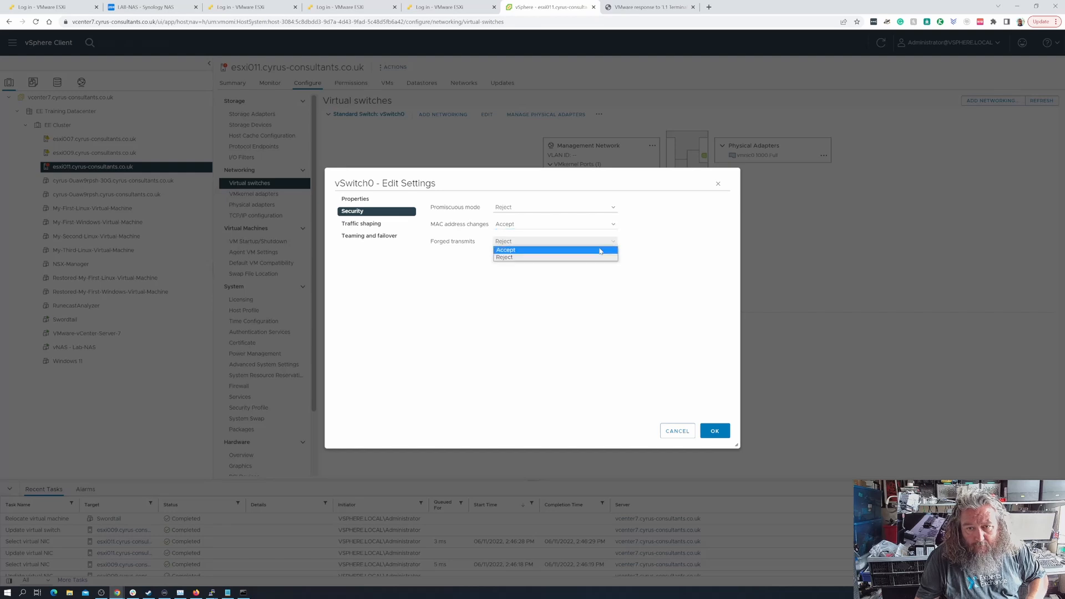
left_click(602, 253)
left_click(712, 429)
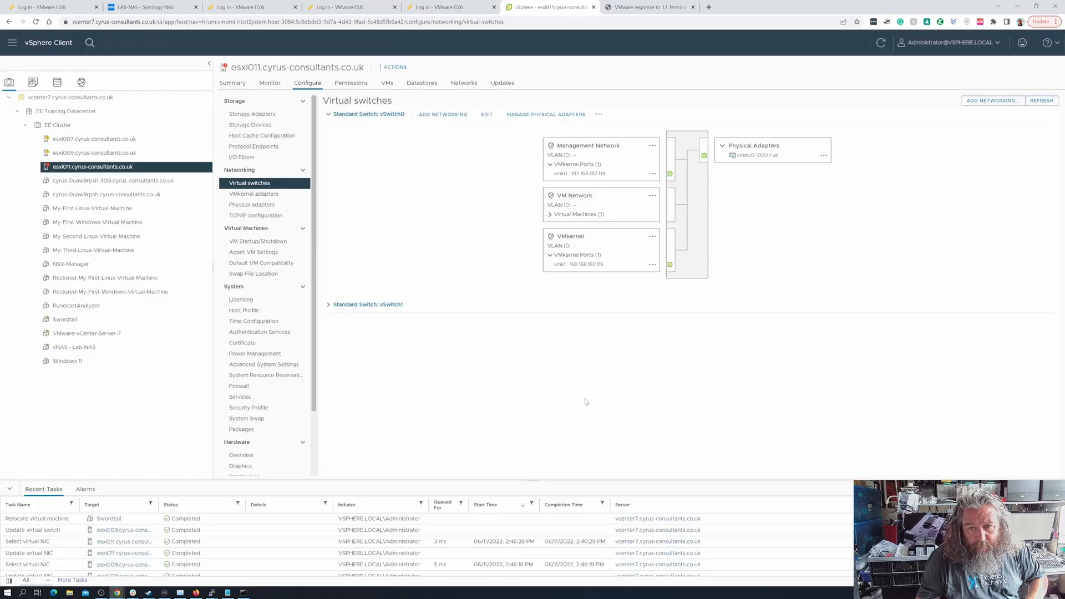
Migrate the VMware-vCenter-Server-7 VM to host esxi007, changing compute resource only, with high-priority vMotion
left_click(89, 333)
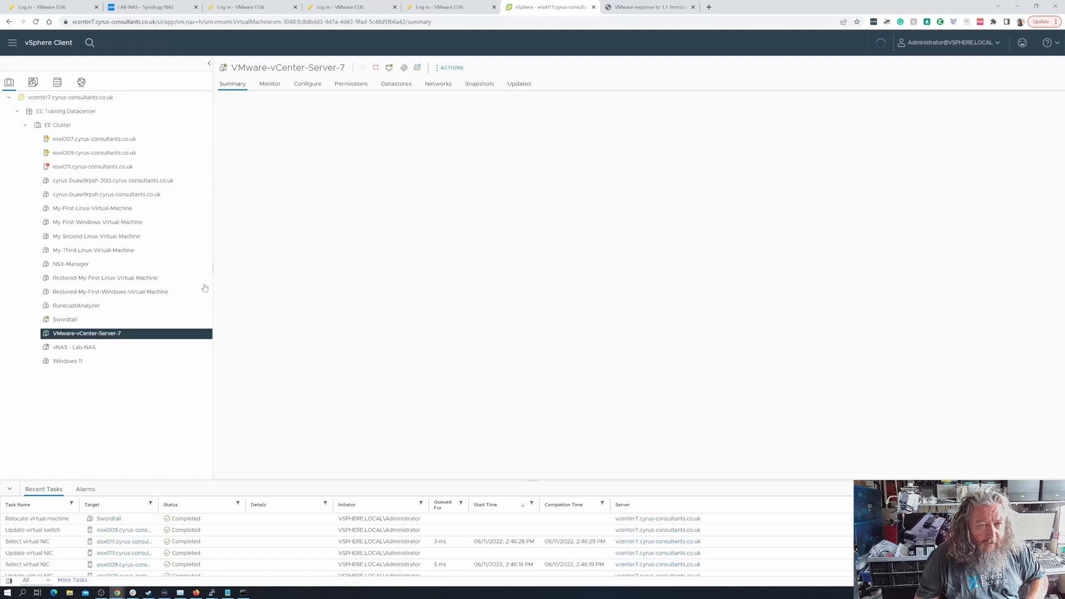
left_click(451, 68)
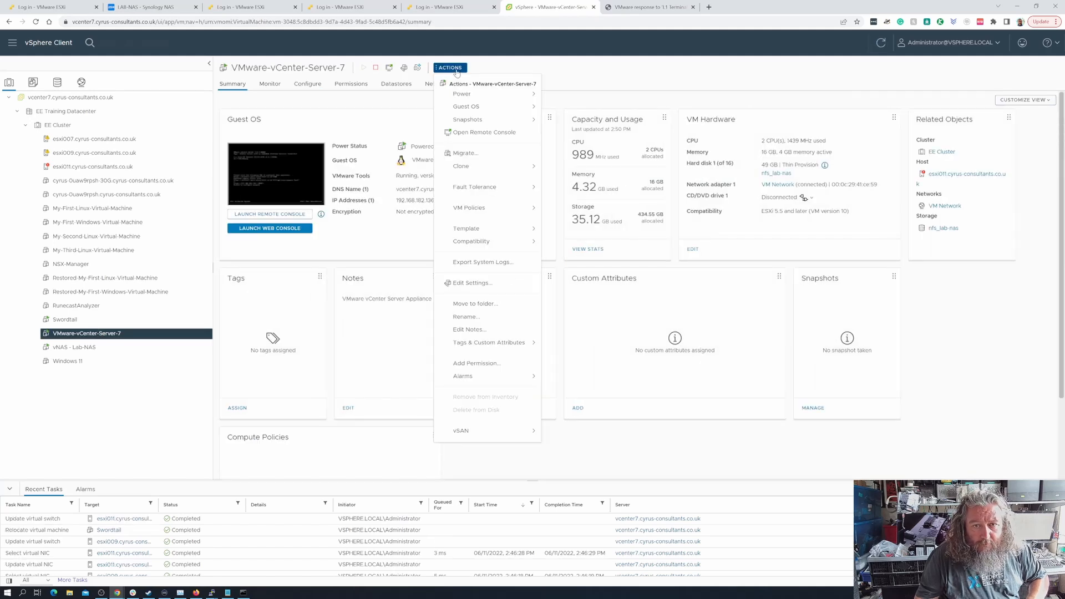
left_click(470, 152)
left_click(736, 498)
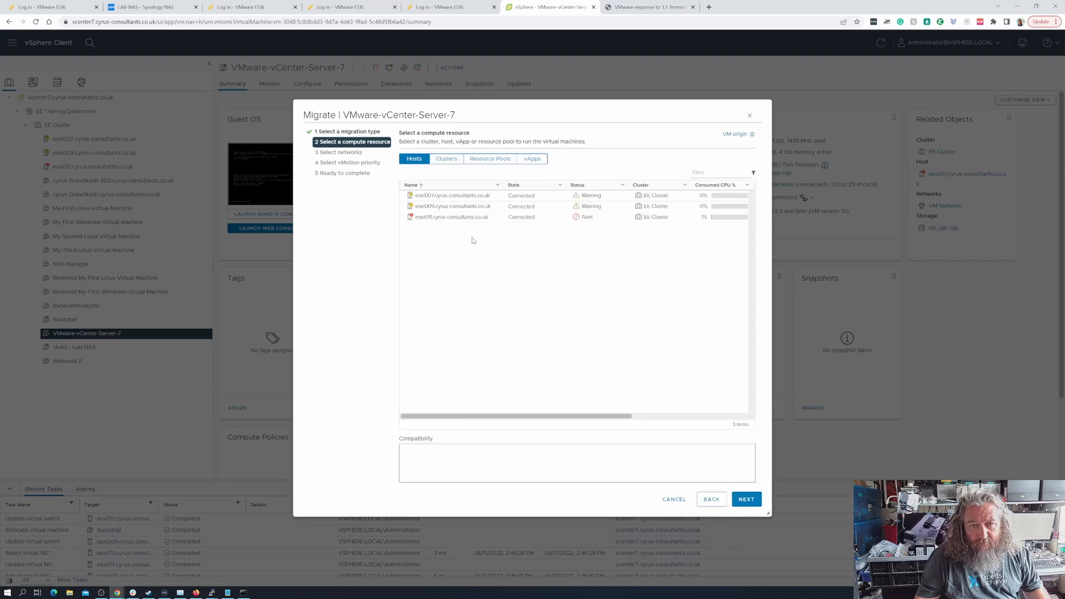
left_click(452, 195)
left_click(754, 505)
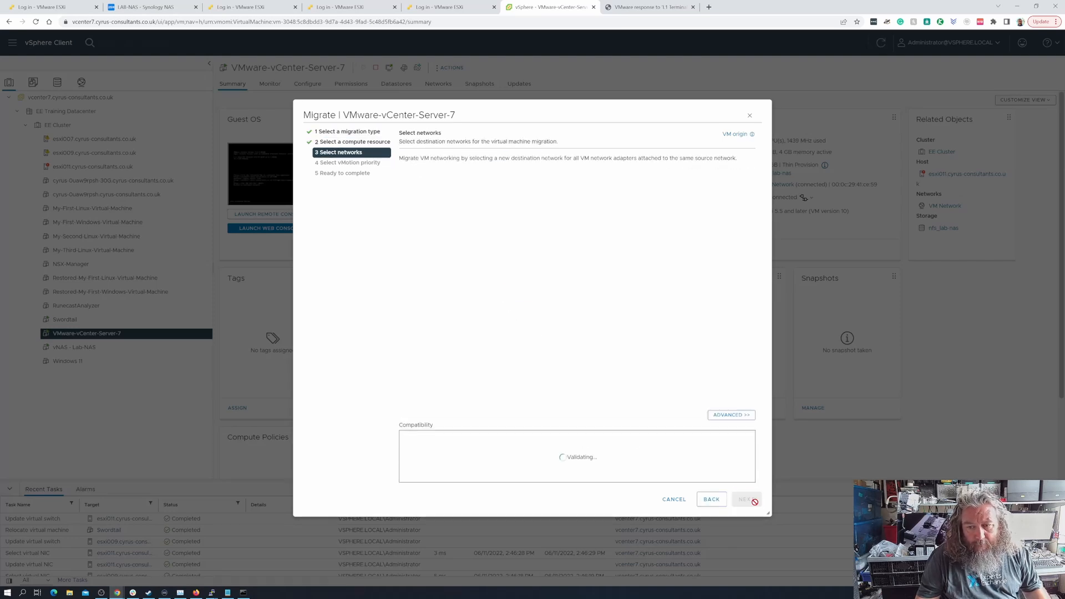
left_click(754, 505)
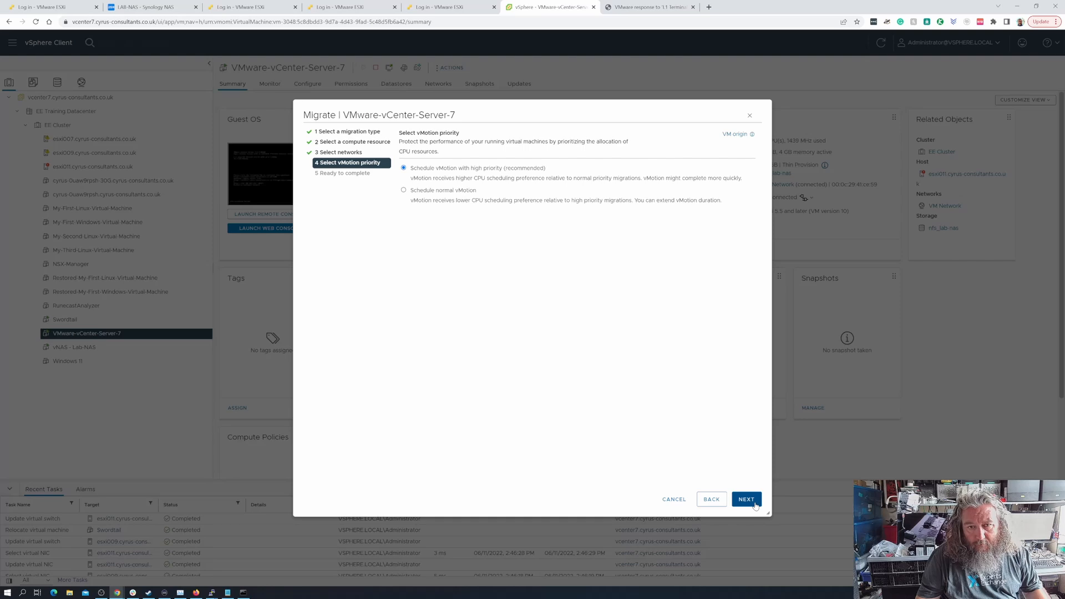
left_click(754, 505)
left_click(755, 504)
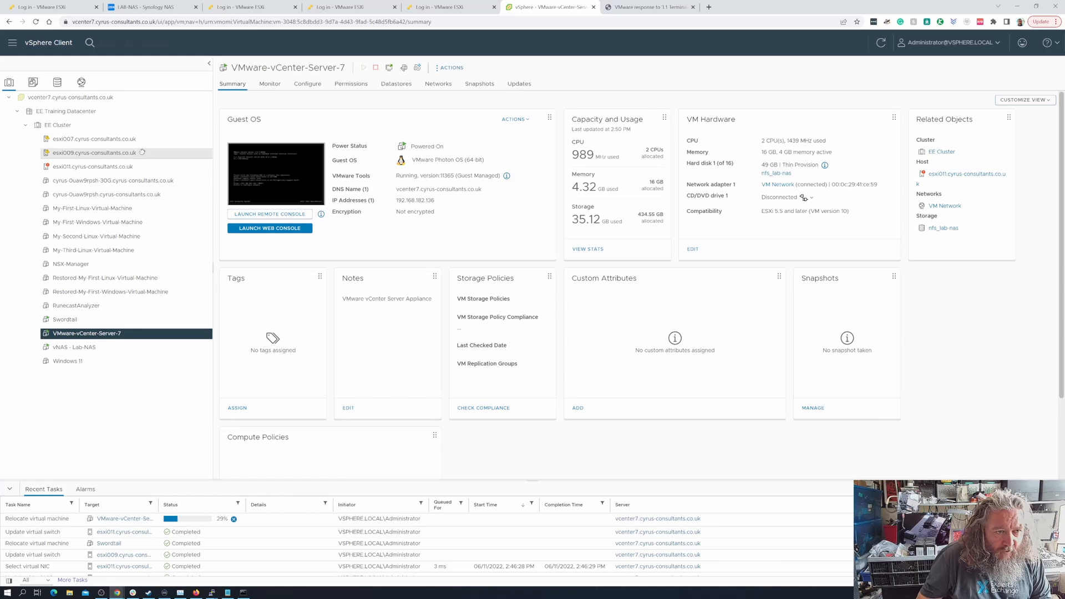
Check which virtual machines run on host esxi009 and put the host into maintenance mode
left_click(143, 154)
left_click(233, 83)
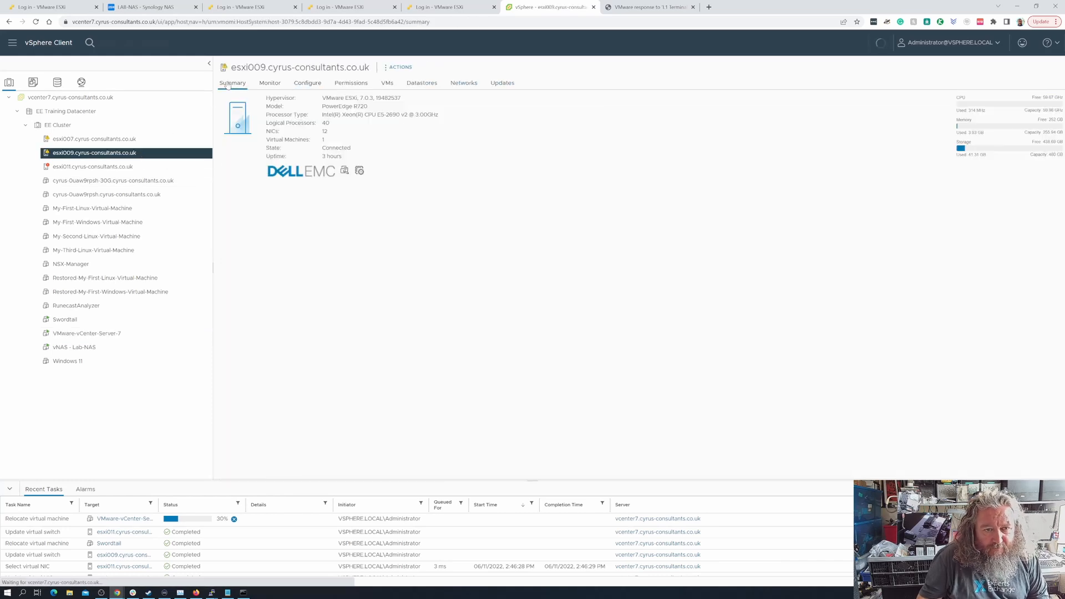
left_click(388, 84)
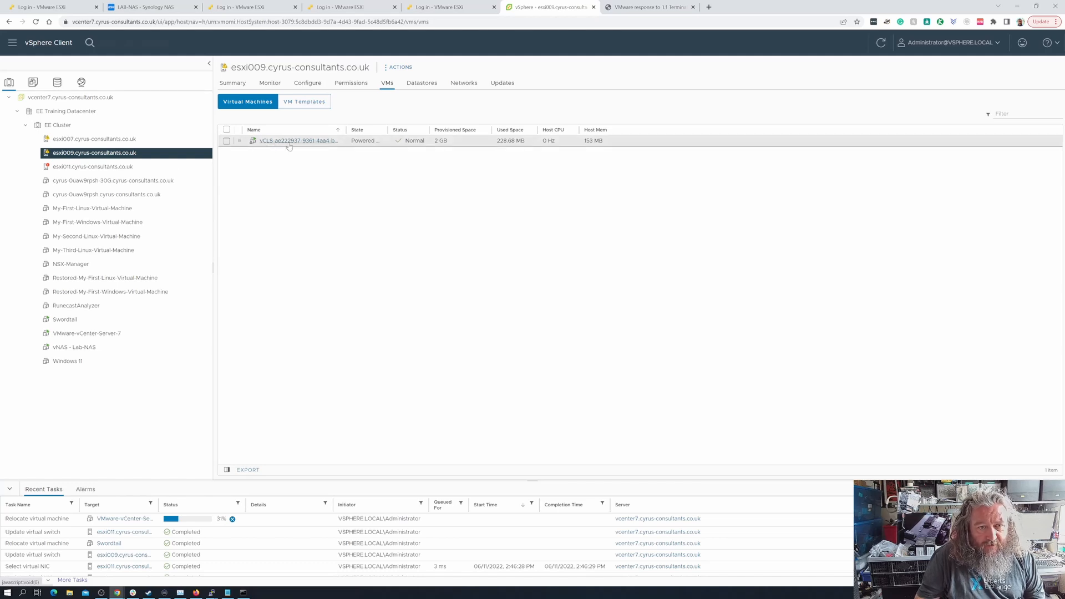
right_click(156, 155)
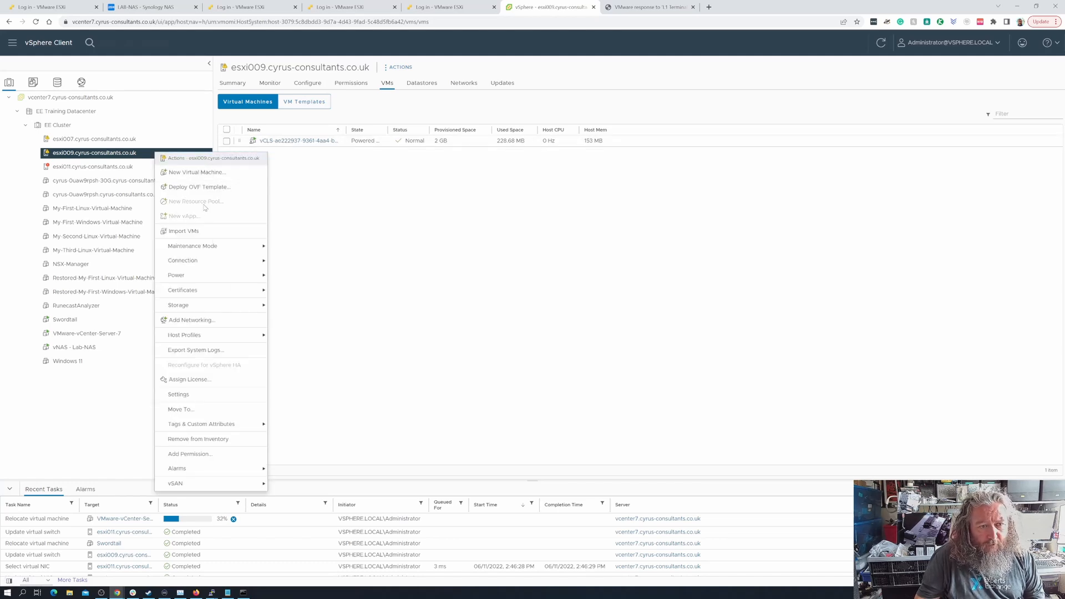
mouse_move(219, 246)
left_click(288, 250)
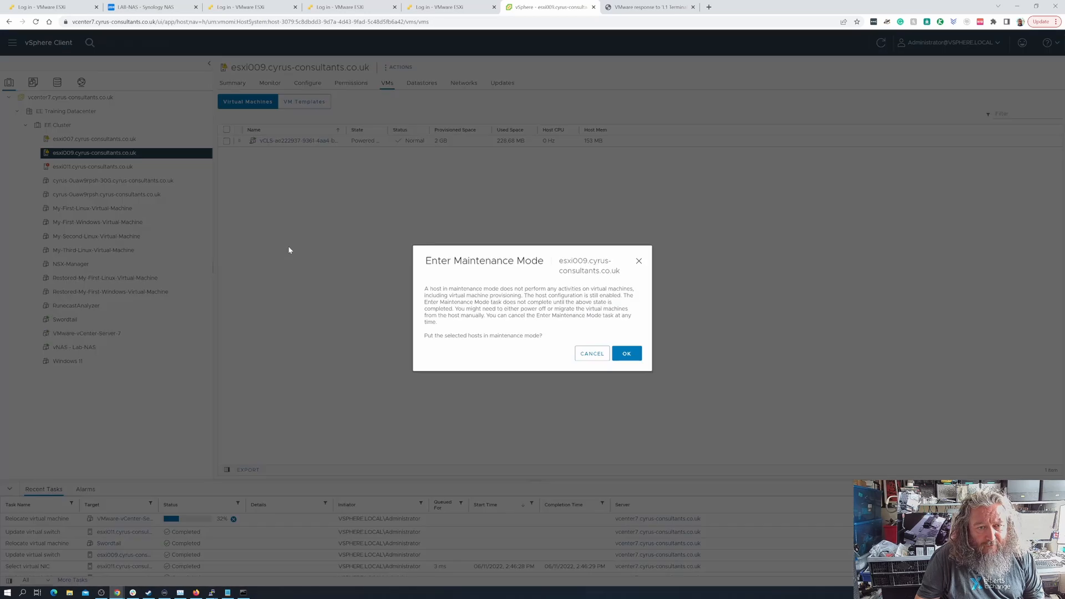
left_click(624, 355)
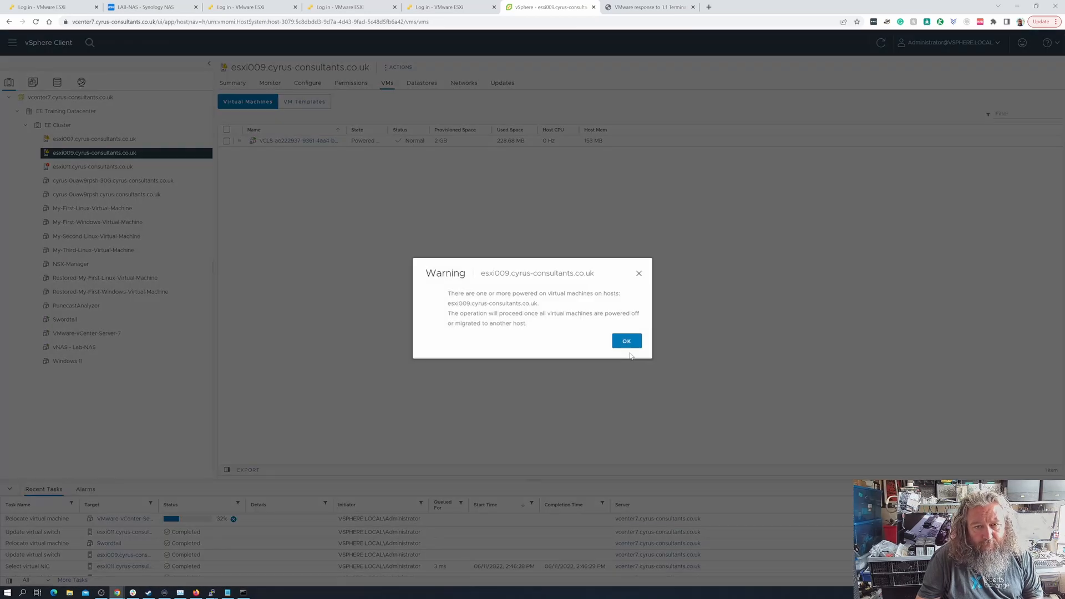
left_click(624, 343)
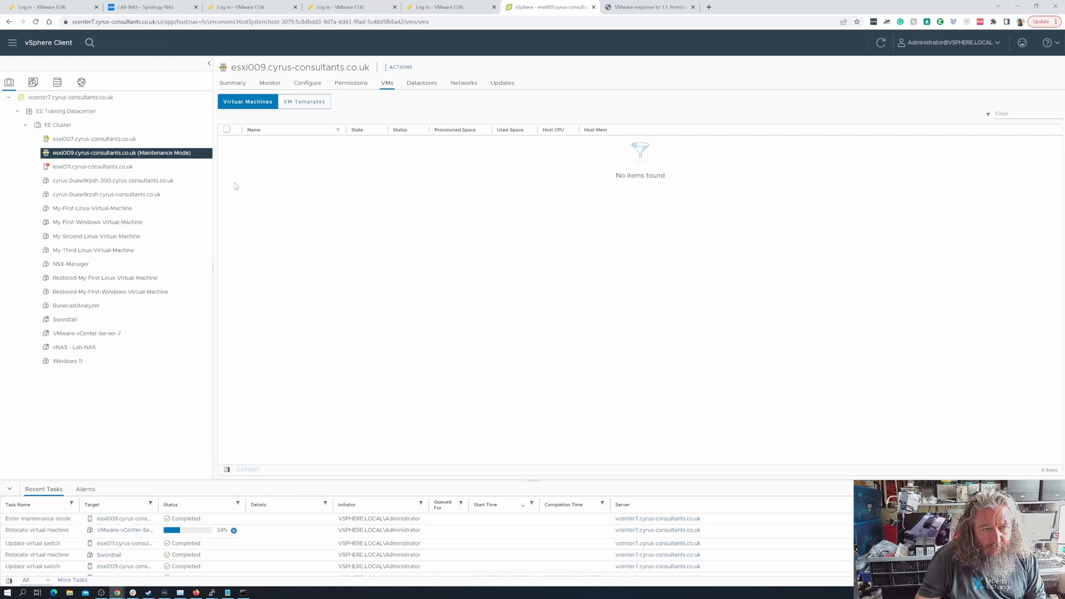
Reboot host esxi009, logging "Enabled Hyperthreading Mitagation CVE" as the reason for the reboot
left_click(127, 169)
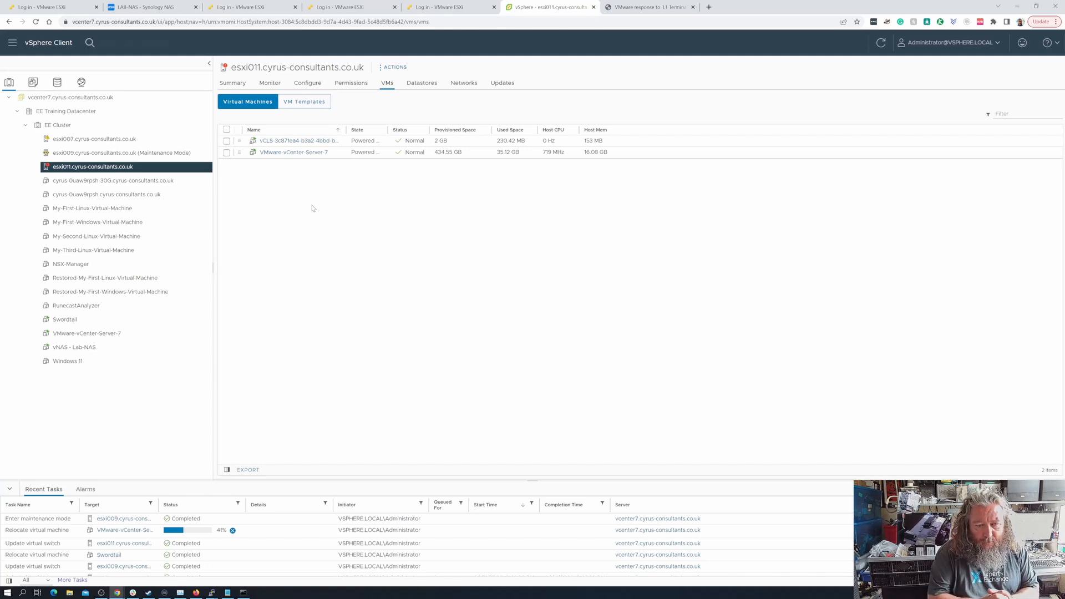
left_click(178, 152)
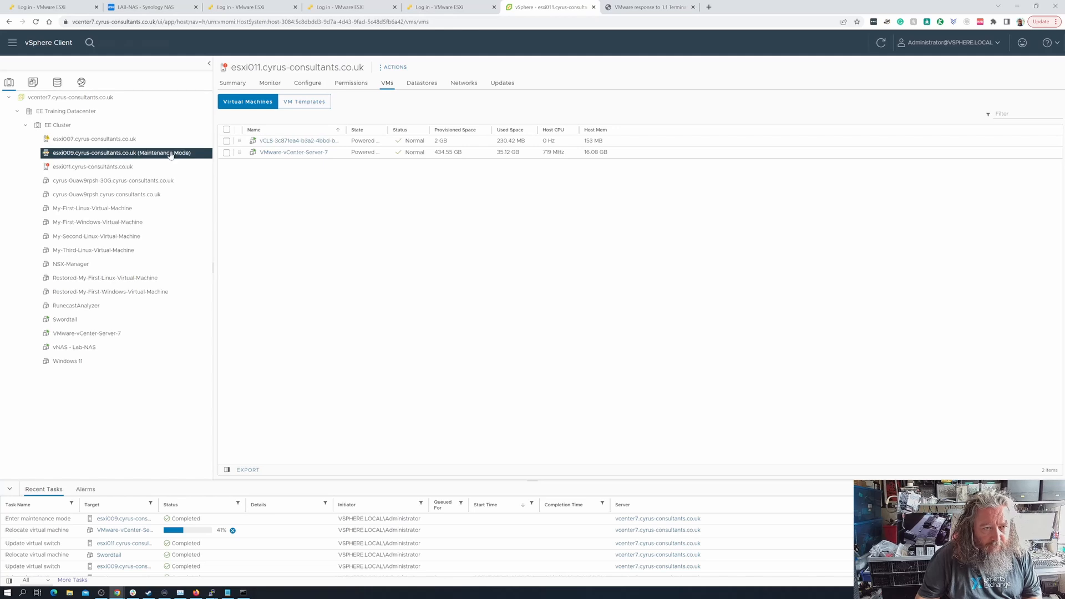
left_click(395, 69)
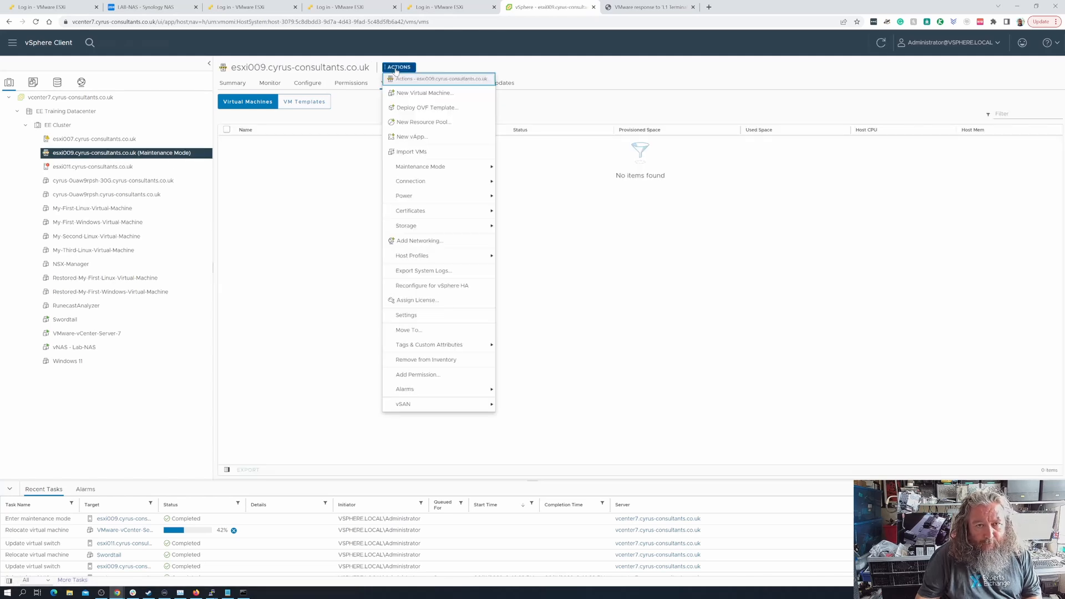
mouse_move(420, 169)
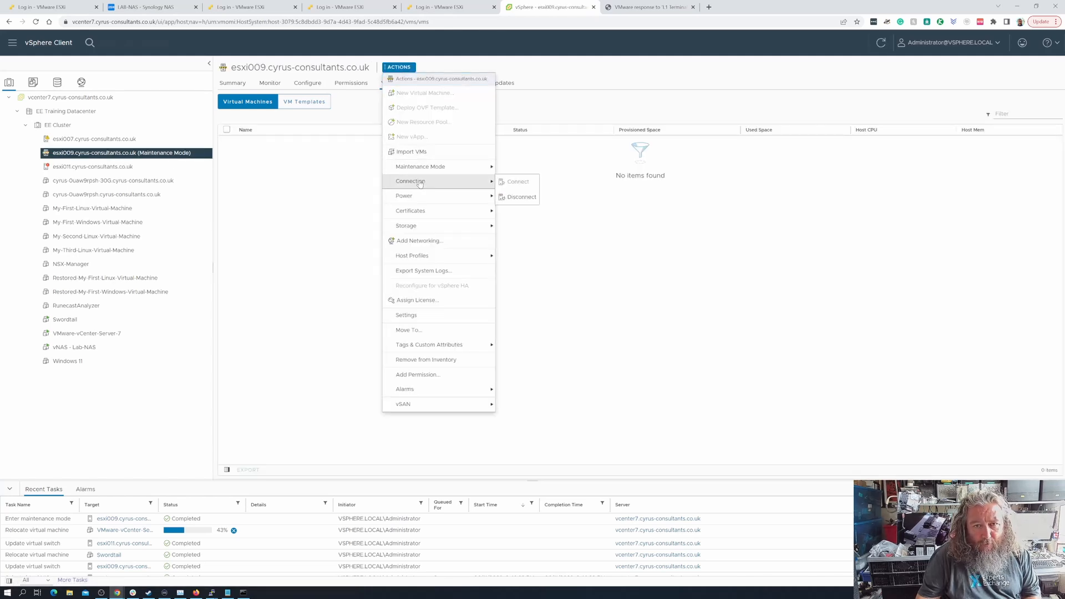
mouse_move(421, 196)
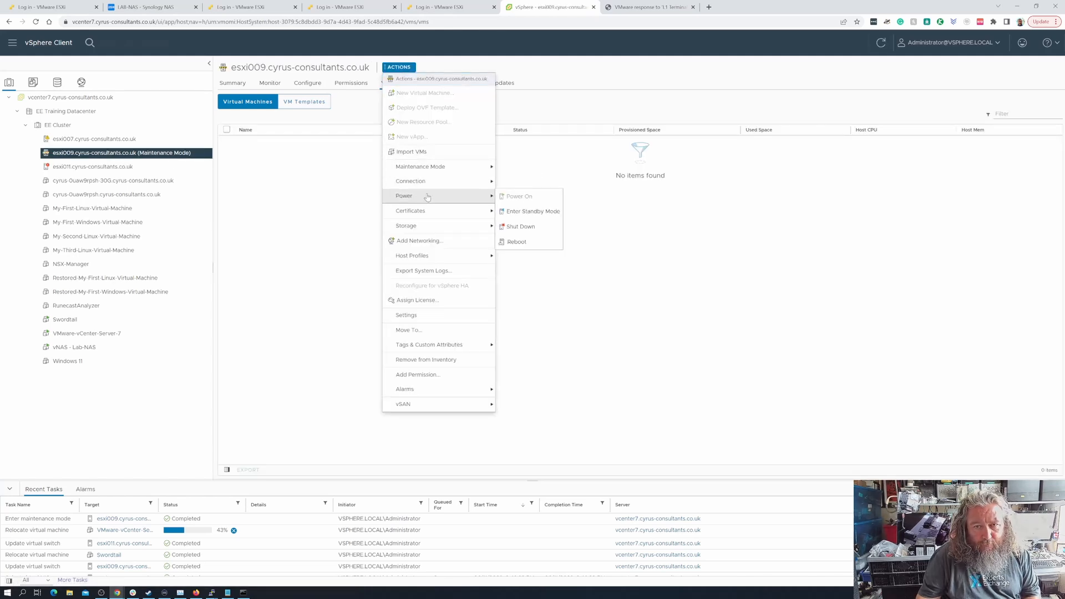
left_click(534, 242)
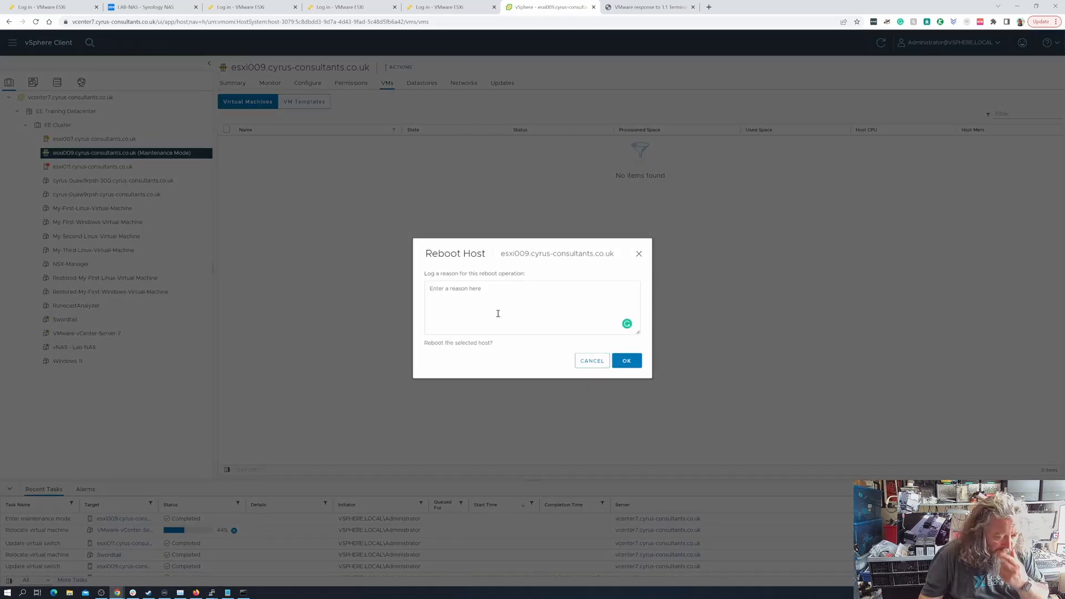
type("Ena")
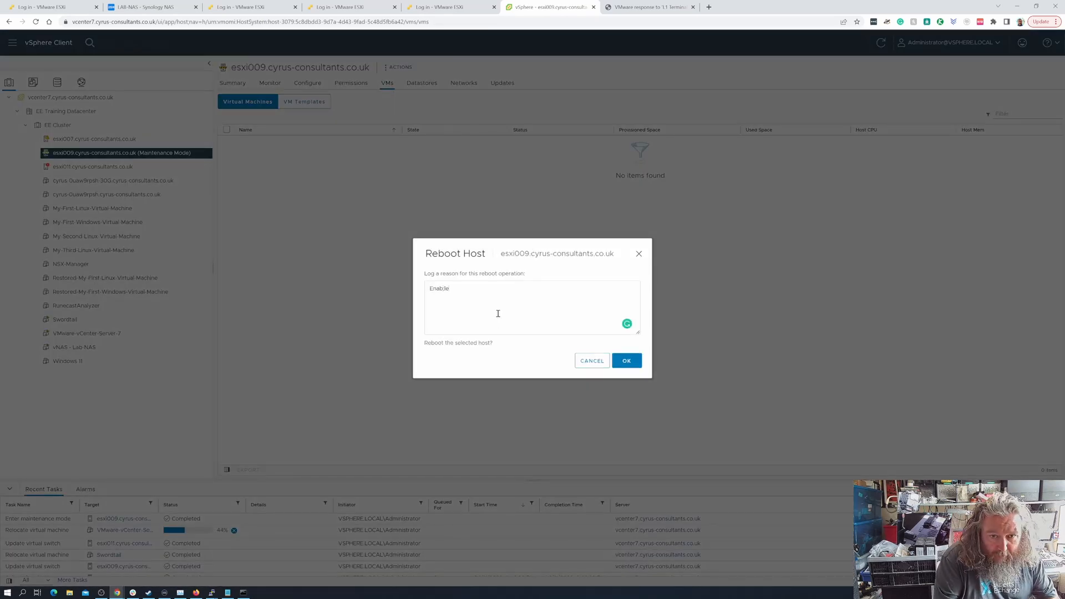
type("b;le")
key("BackSpace")
type("ed ")
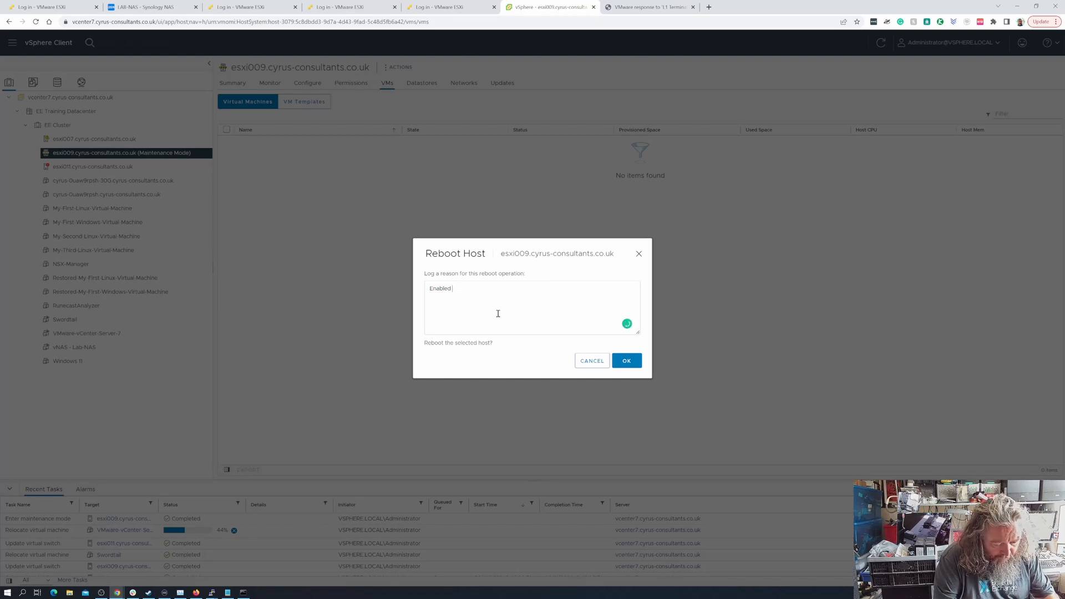
type("Hyperth")
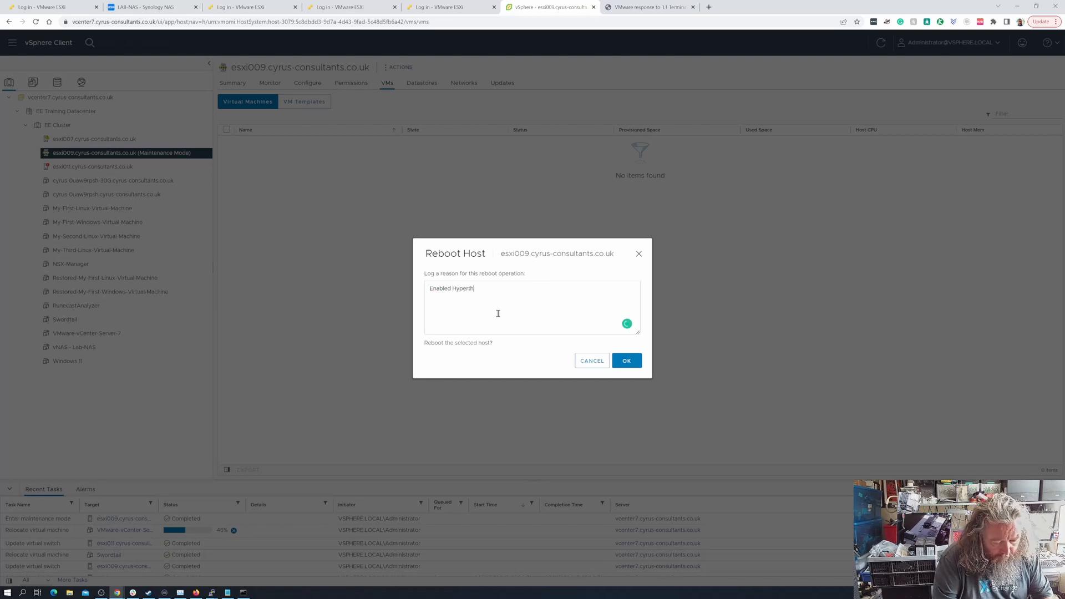
type("reading M")
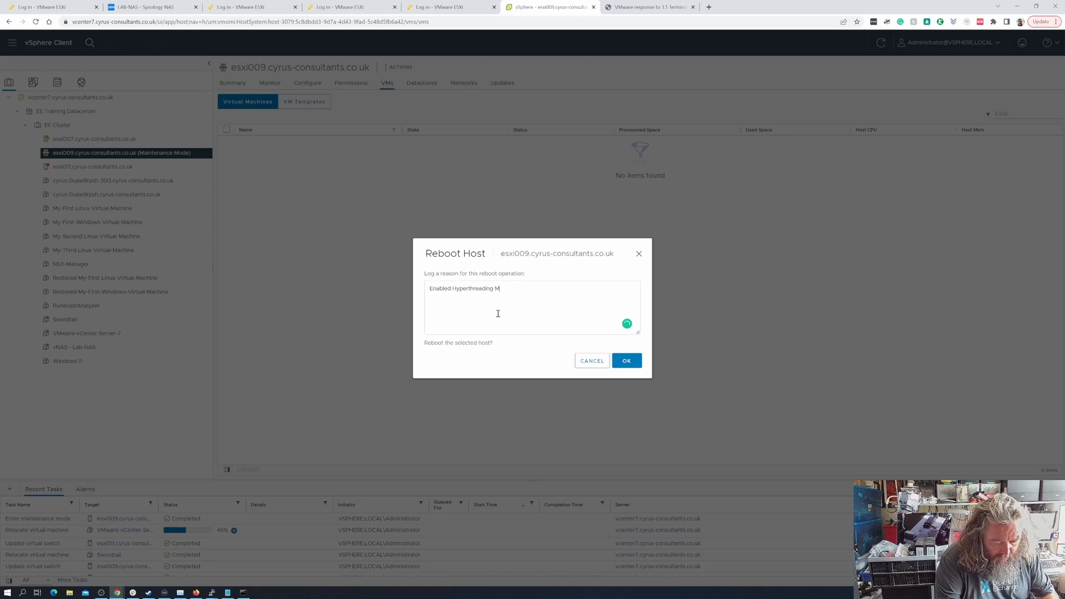
type("itagrtion")
key("BackSpace")
key("BackSpace")
key("BackSpace")
key("BackSpace")
key("BackSpace")
key("BackSpace")
key("BackSpace")
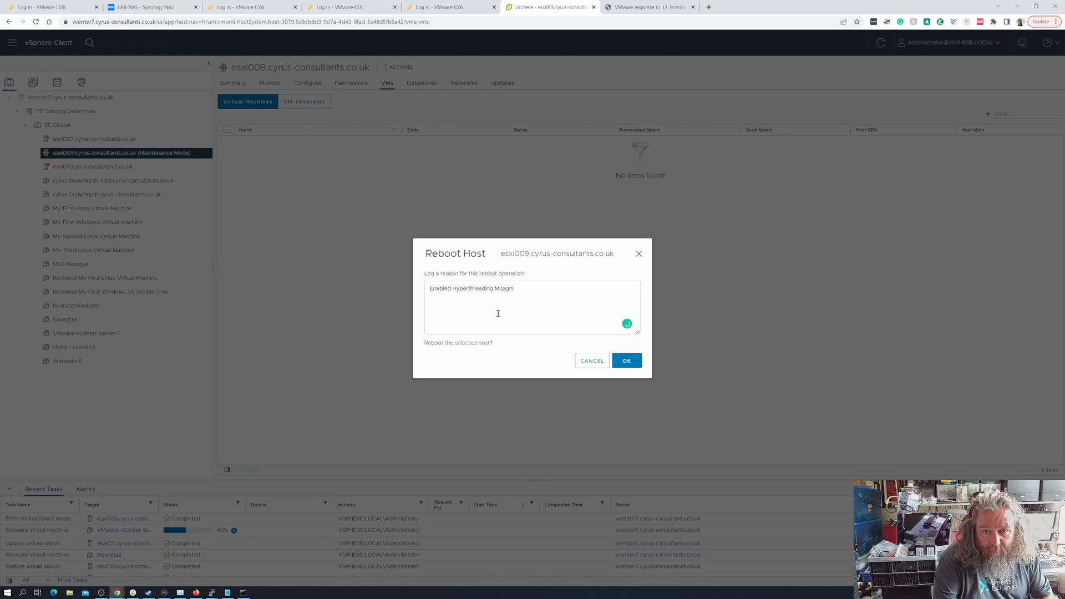
type("agtion CVE")
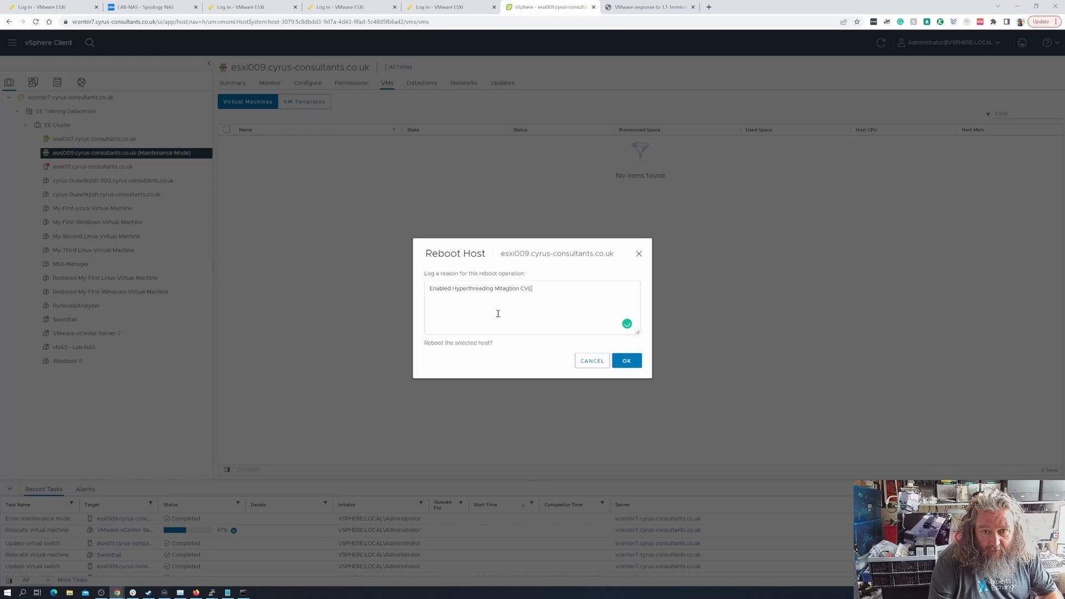
key("ctrl+shift+Left")
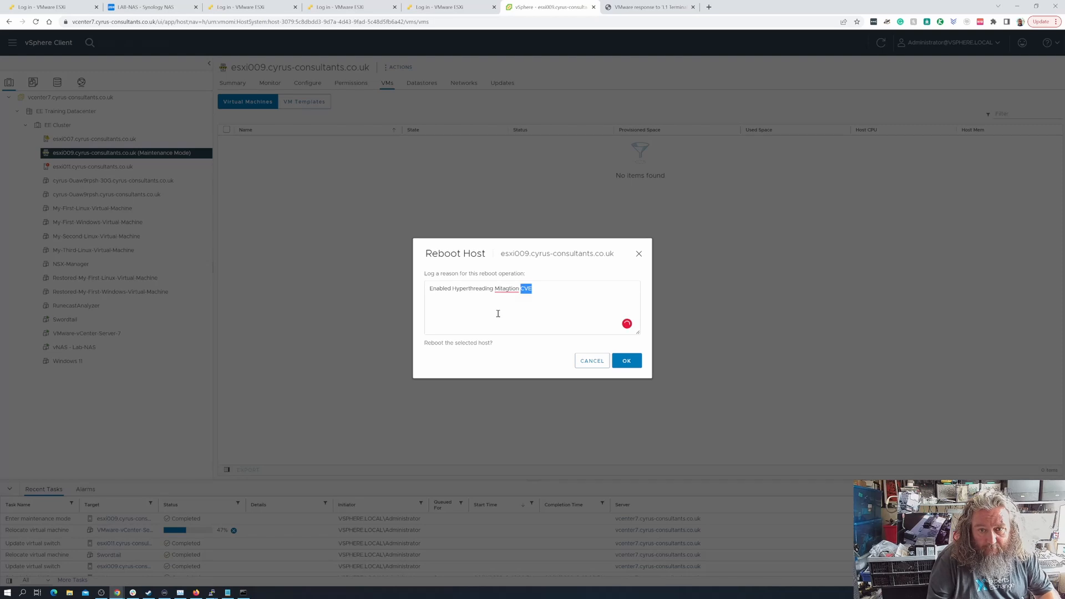
key("shift+Home")
key("End")
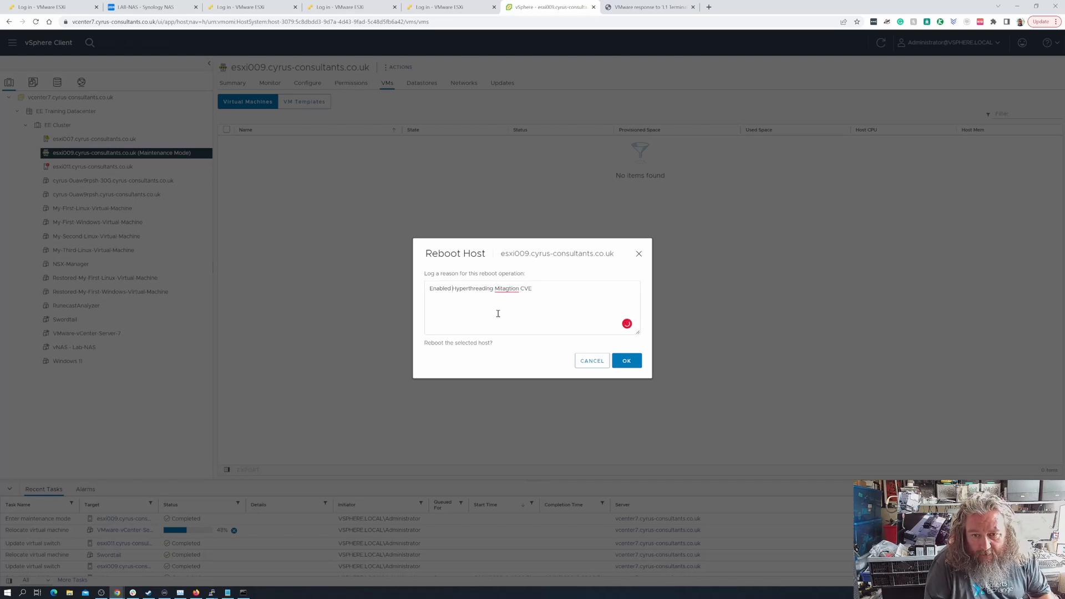
type("a")
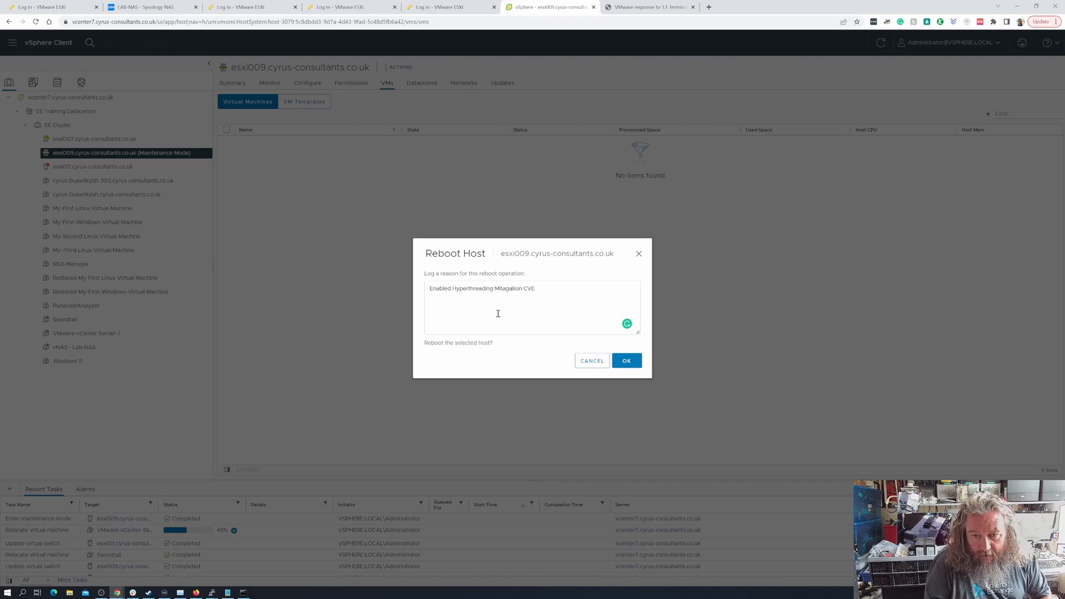
key("ctrl+shift+Left")
key("ctrl+shift+Left")
key("ctrl+shift+Left")
key("ctrl+shift+Left")
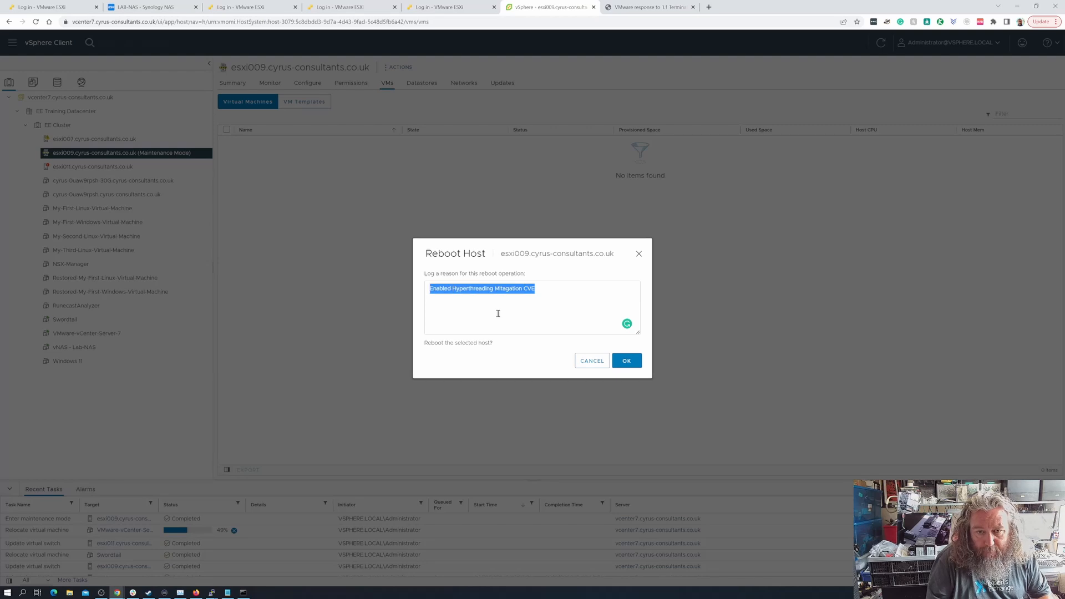
left_click(624, 364)
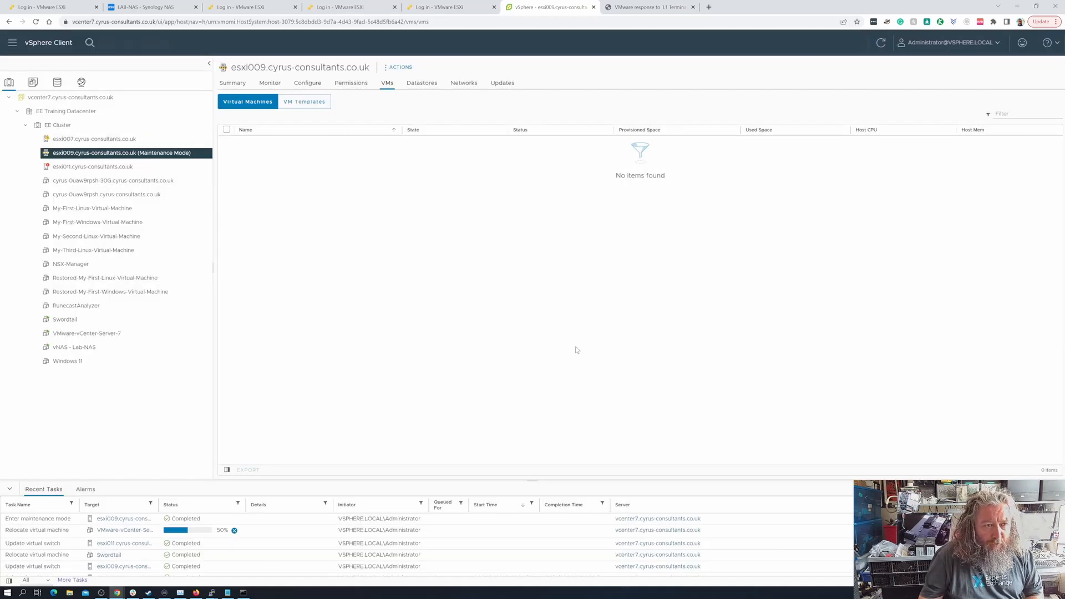
Switch to the PuTTY session on esxi011 and end it with the exit command
left_click(129, 167)
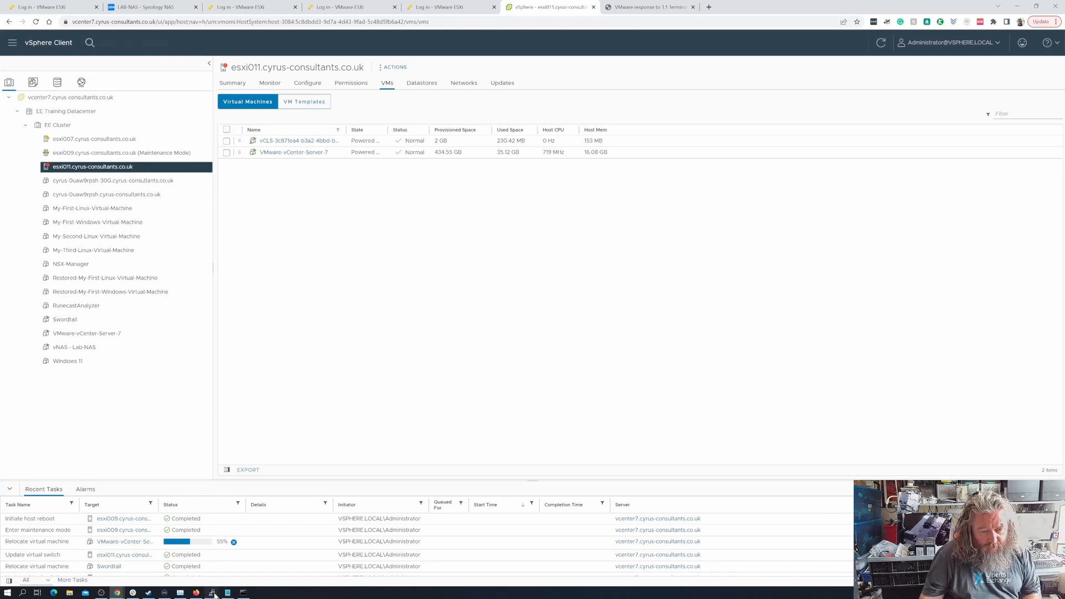
mouse_move(212, 591)
left_click(300, 575)
type("exit")
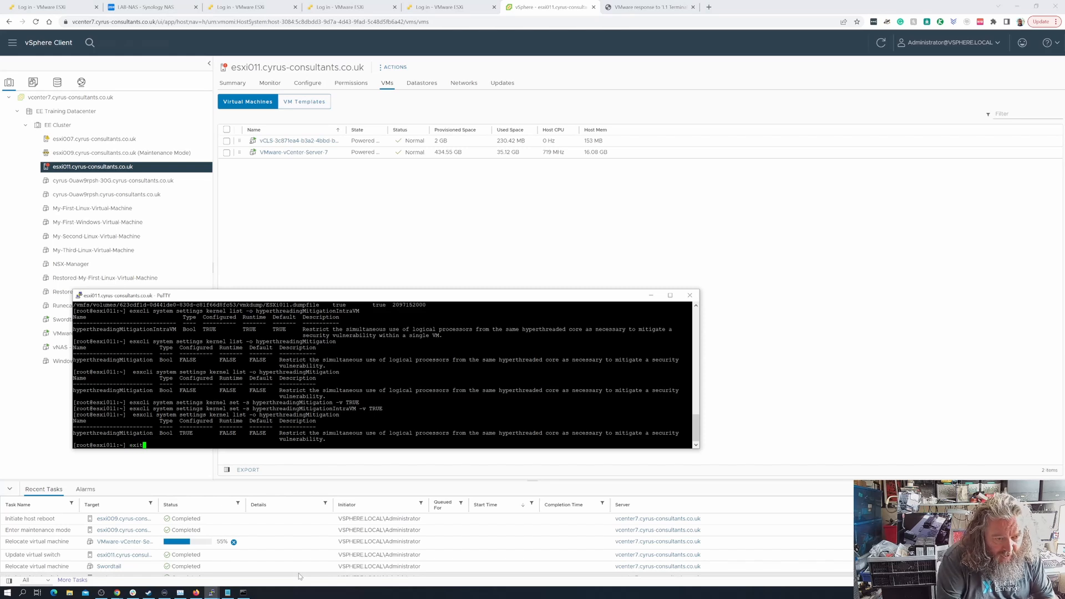
key("Return")
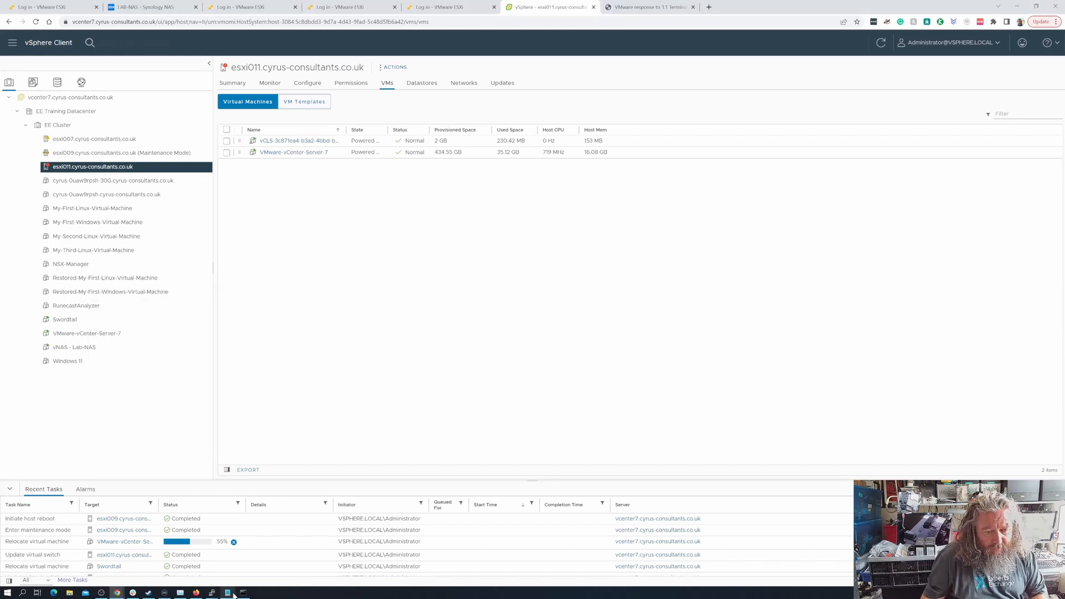
Dismiss the connection error in the esxi009 PuTTY session and close its window
mouse_move(212, 591)
left_click(246, 573)
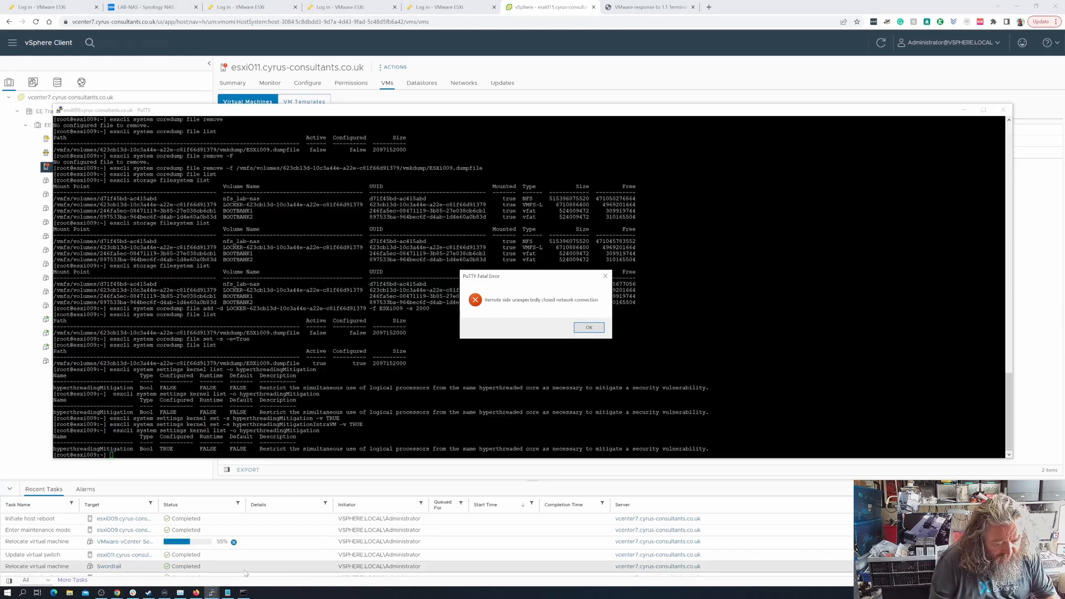
key("Return")
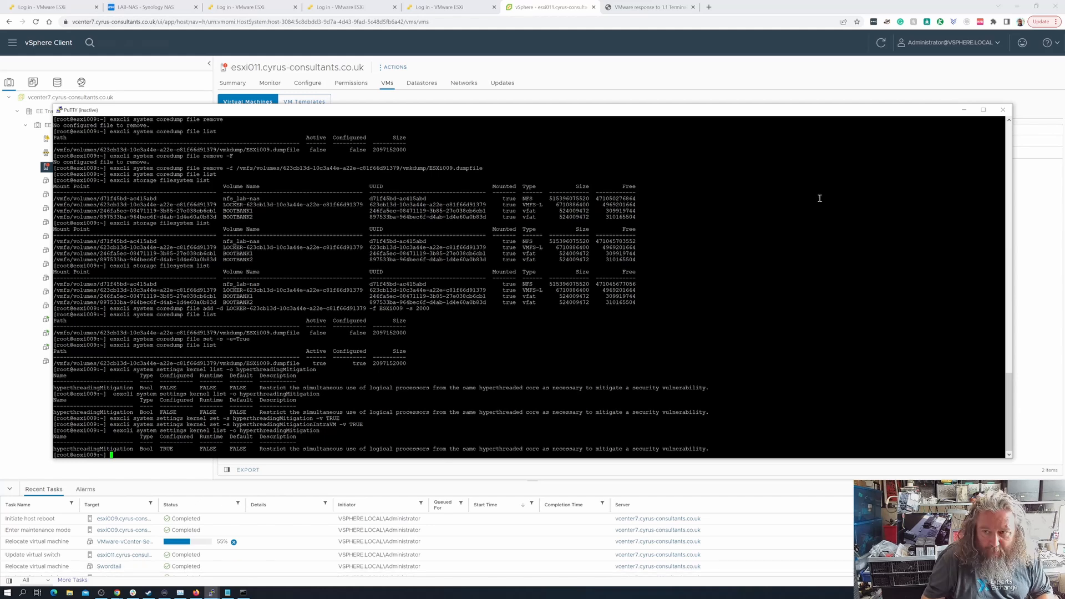
left_click(1003, 109)
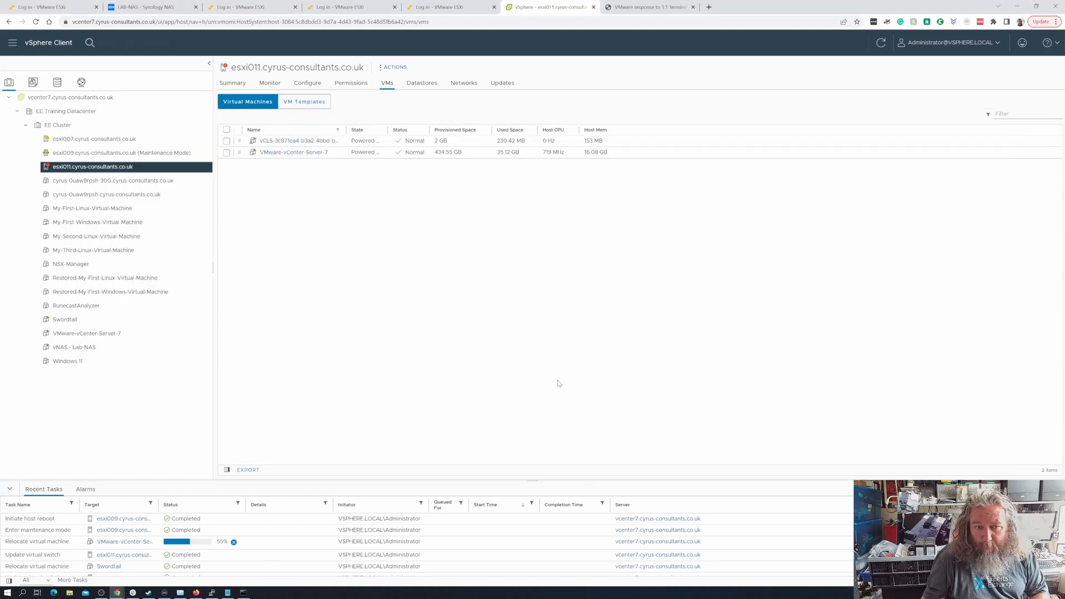
Clear the pending command in the esxi007 PuTTY session and end the session with exit
left_click(212, 593)
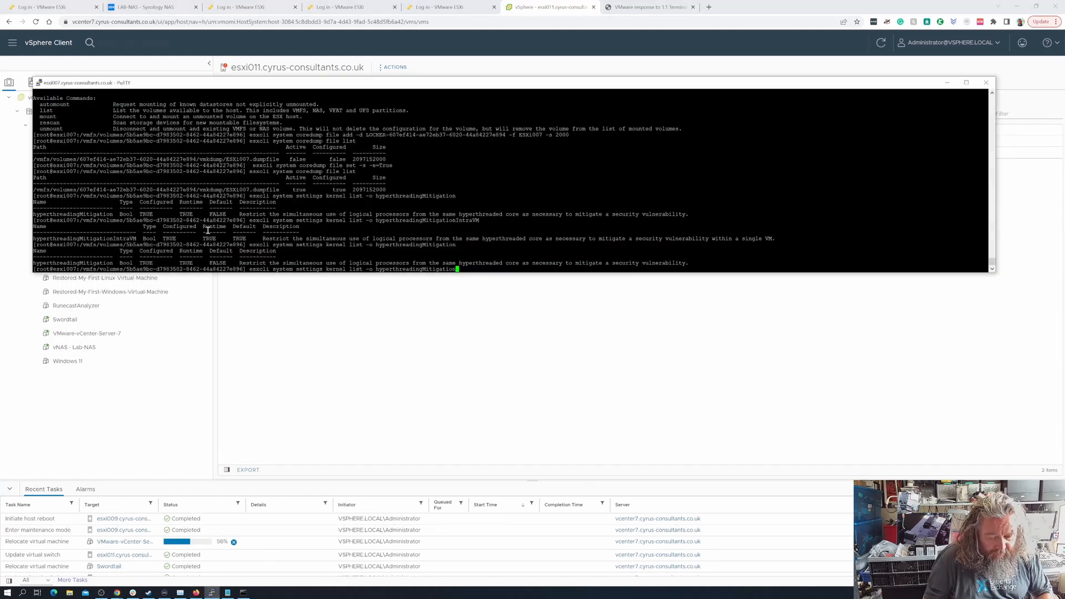
key("BackSpace")
key("BackSpace")
key("BackSpace")
key("BackSpace")
key("BackSpace")
key("BackSpace")
key("BackSpace")
key("BackSpace")
key("BackSpace")
key("BackSpace")
key("BackSpace")
key("BackSpace")
key("BackSpace")
key("BackSpace")
key("BackSpace")
key("BackSpace")
key("BackSpace")
key("BackSpace")
key("BackSpace")
key("BackSpace")
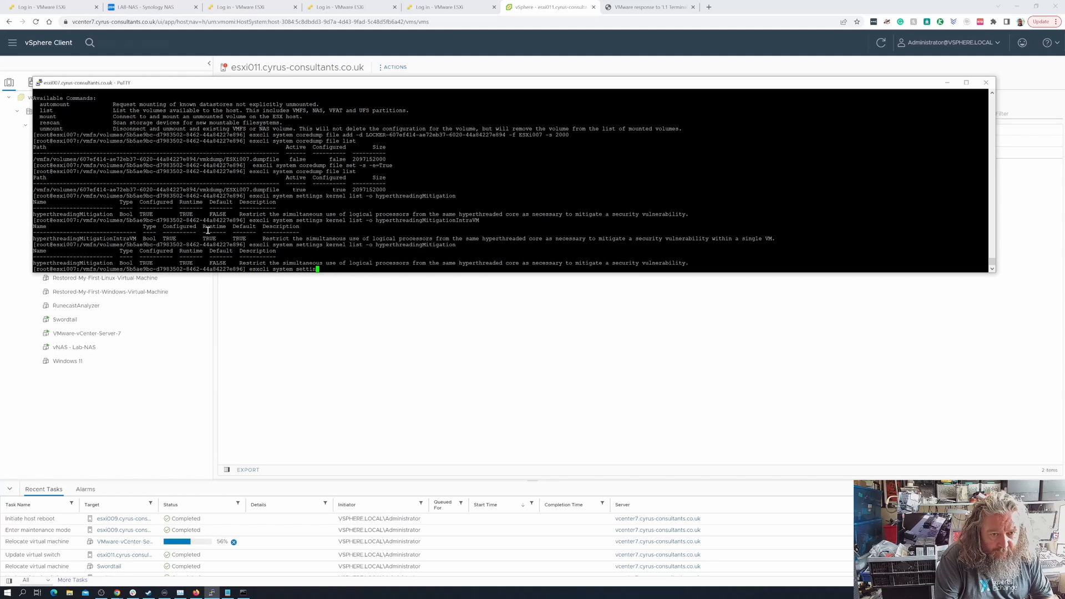
key("BackSpace")
key("BackSpace")
key("BackSpace")
key("BackSpace")
key("BackSpace")
key("BackSpace")
key("BackSpace")
key("BackSpace")
key("BackSpace")
key("BackSpace")
key("BackSpace")
key("BackSpace")
key("BackSpace")
key("BackSpace")
key("BackSpace")
key("BackSpace")
key("BackSpace")
key("BackSpace")
key("BackSpace")
key("BackSpace")
type("exit")
key("Return")
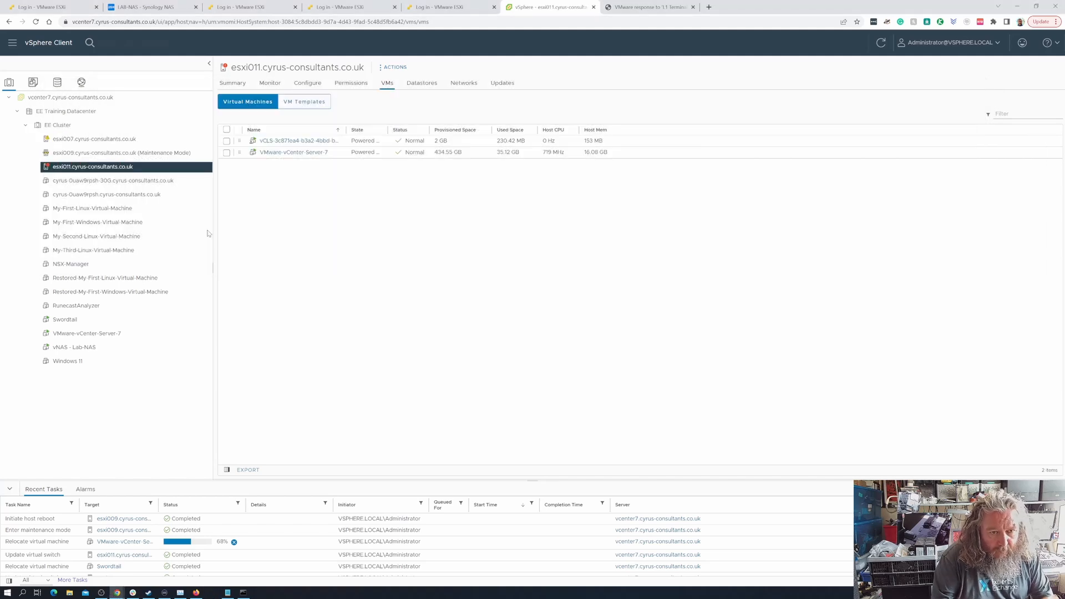
Stop the ESXi Shell and SSH services on host esxi007 in the vSphere Client
left_click(119, 139)
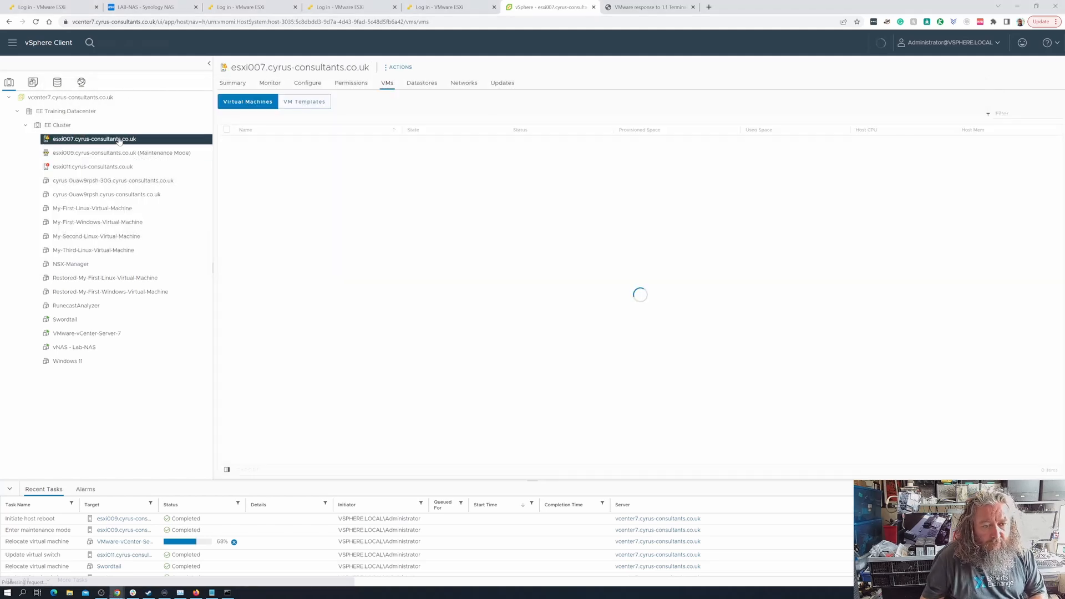
left_click(314, 87)
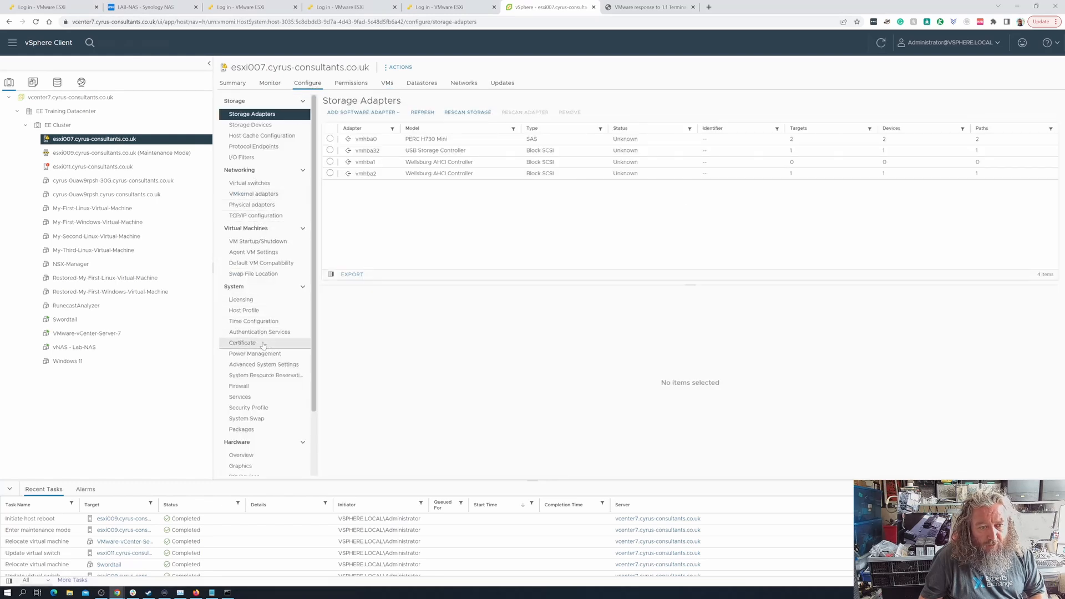
left_click(244, 396)
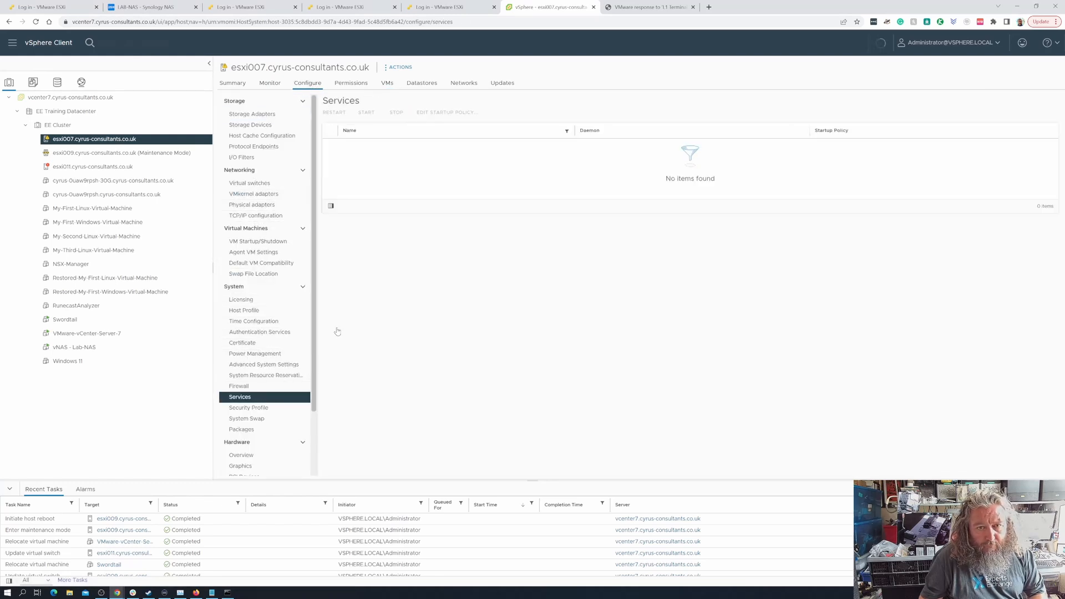
left_click(330, 156)
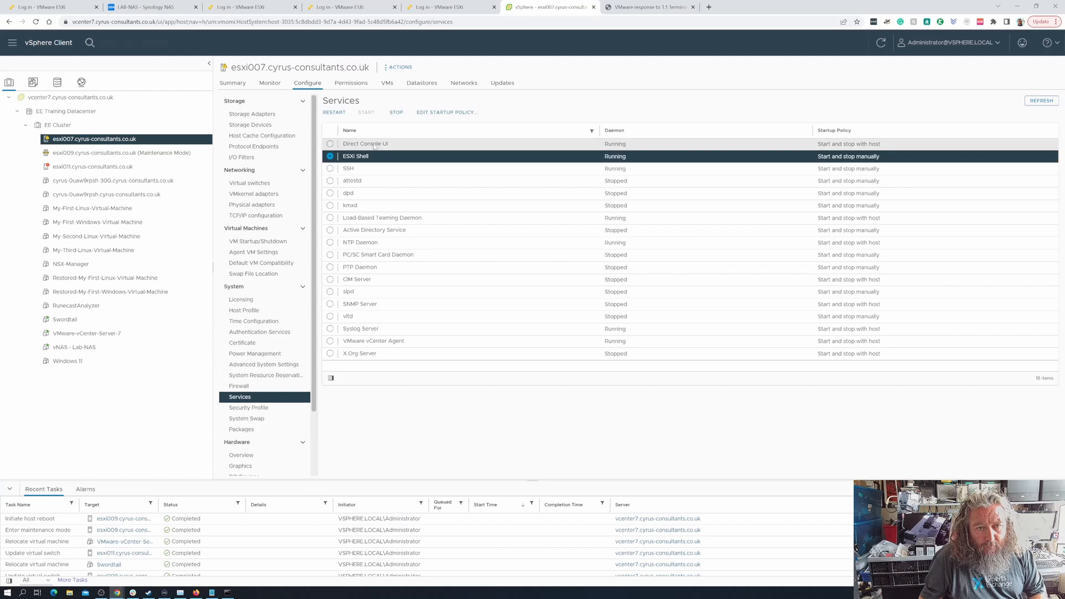
left_click(397, 112)
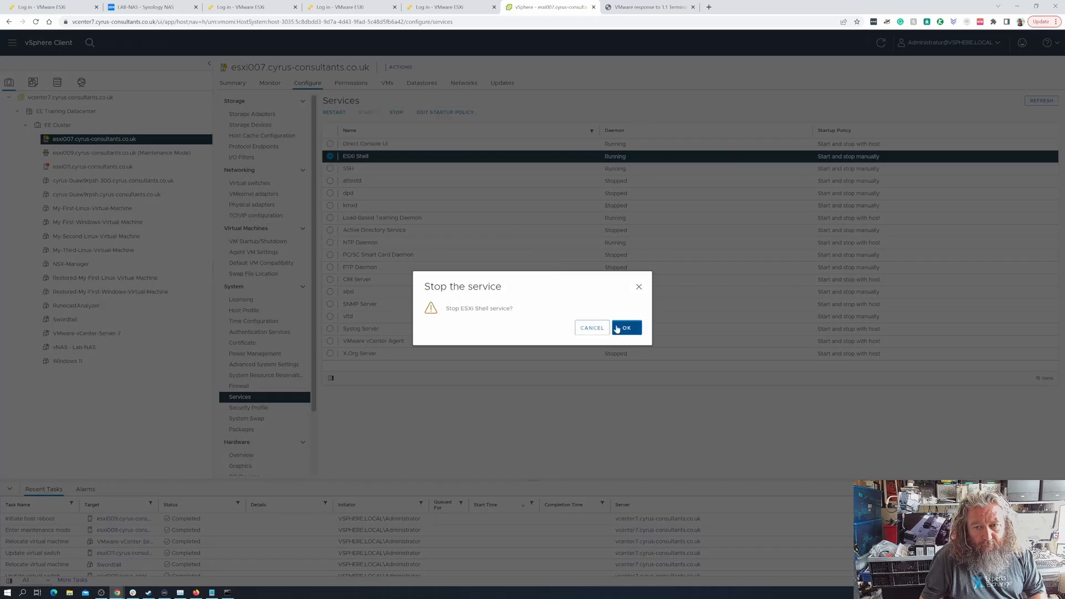
left_click(617, 328)
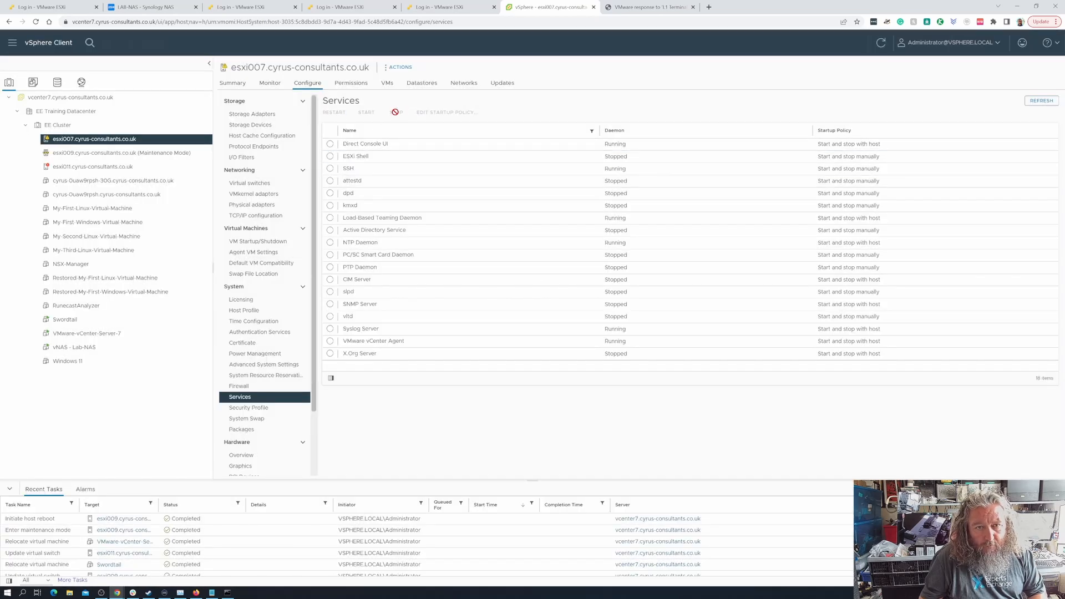
left_click(395, 168)
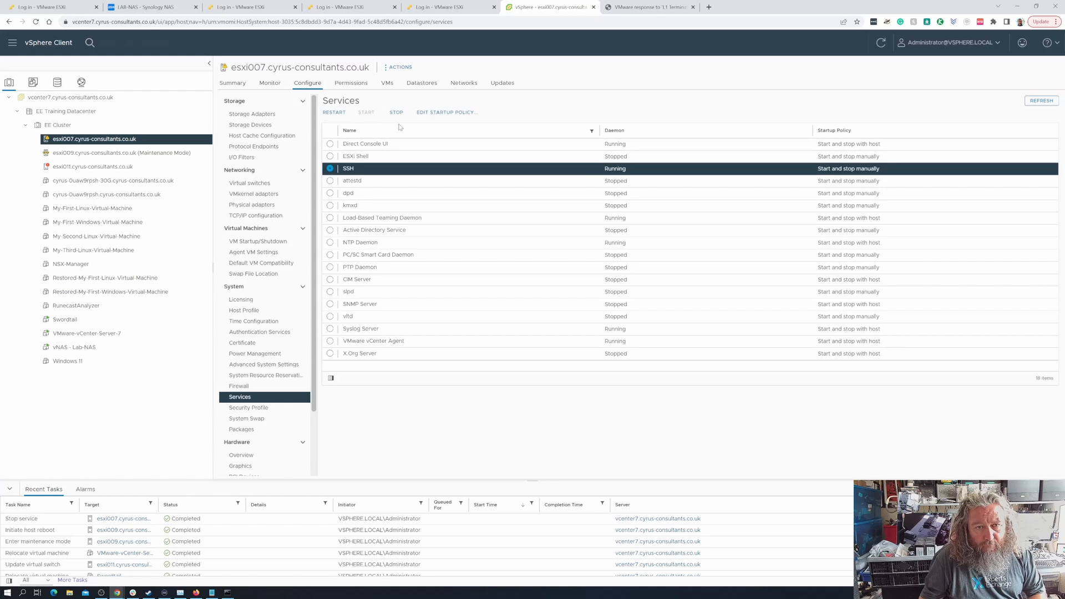
left_click(396, 112)
left_click(626, 326)
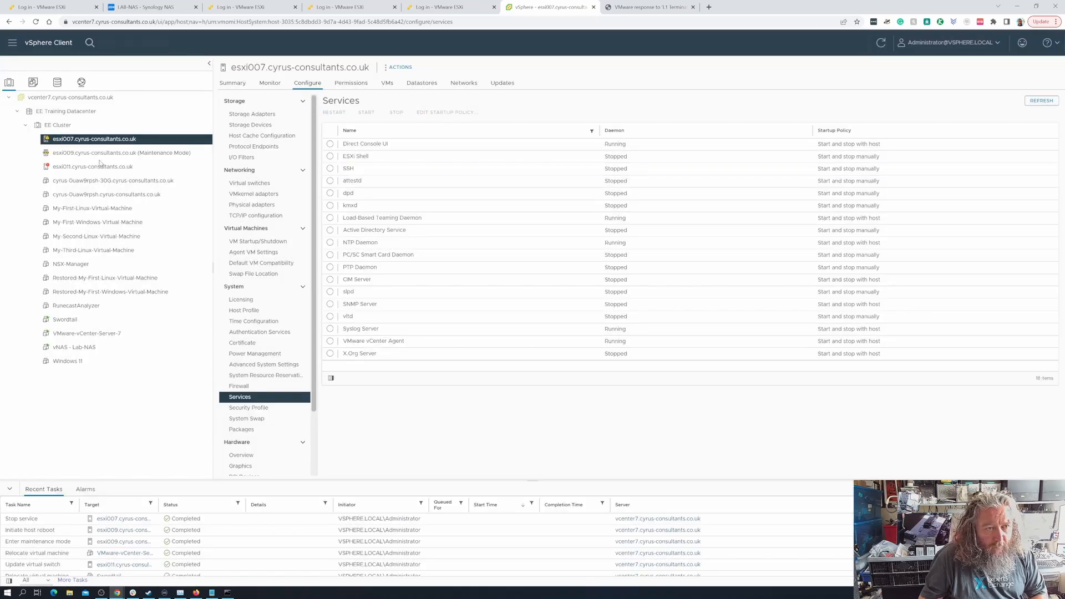
Check the summaries of hosts esxi009 and esxi011, including their vulnerability warnings, and list the virtual machines on esxi011
left_click(100, 154)
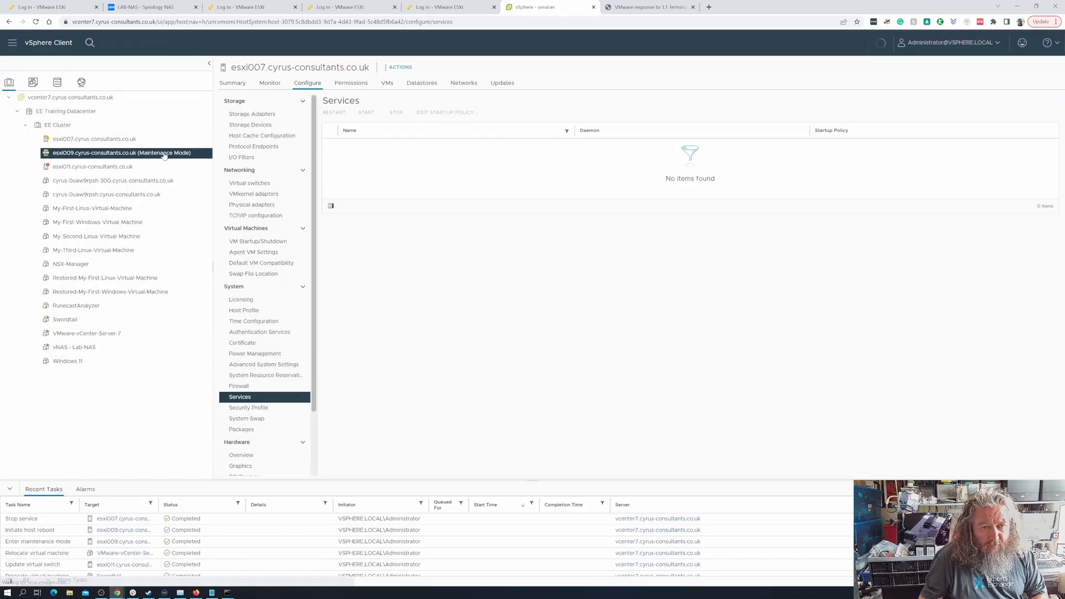
left_click(232, 83)
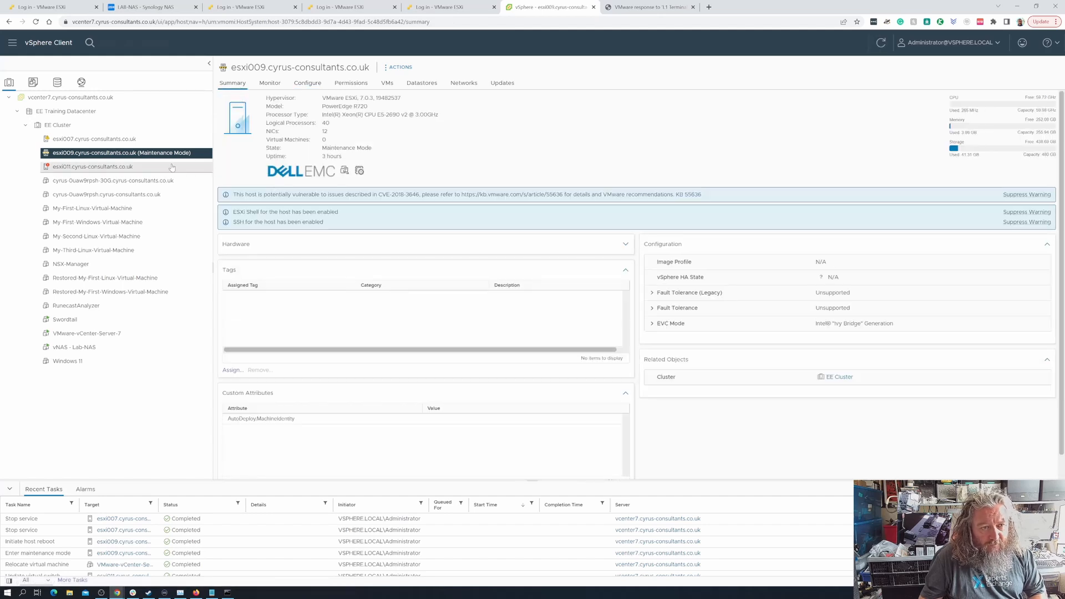
left_click(133, 168)
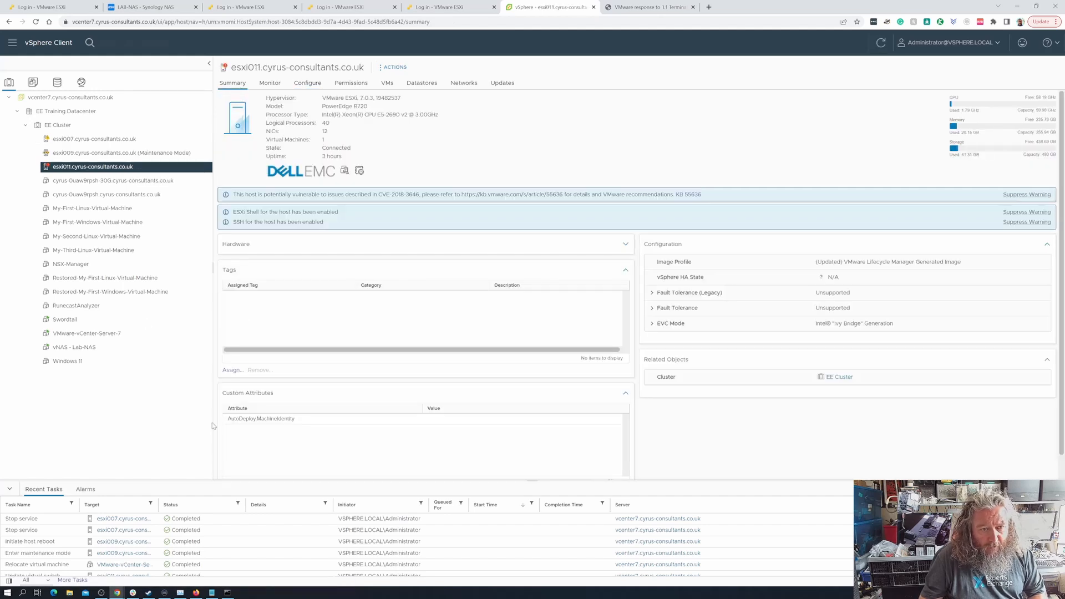
left_click(385, 88)
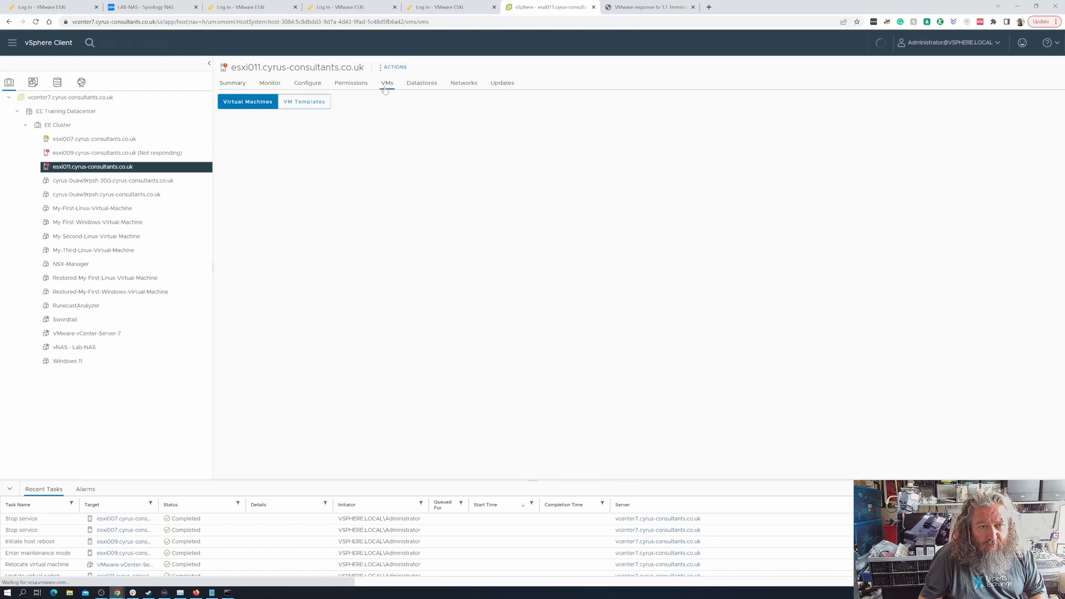
Put host esxi011 into maintenance mode and confirm the request
right_click(162, 167)
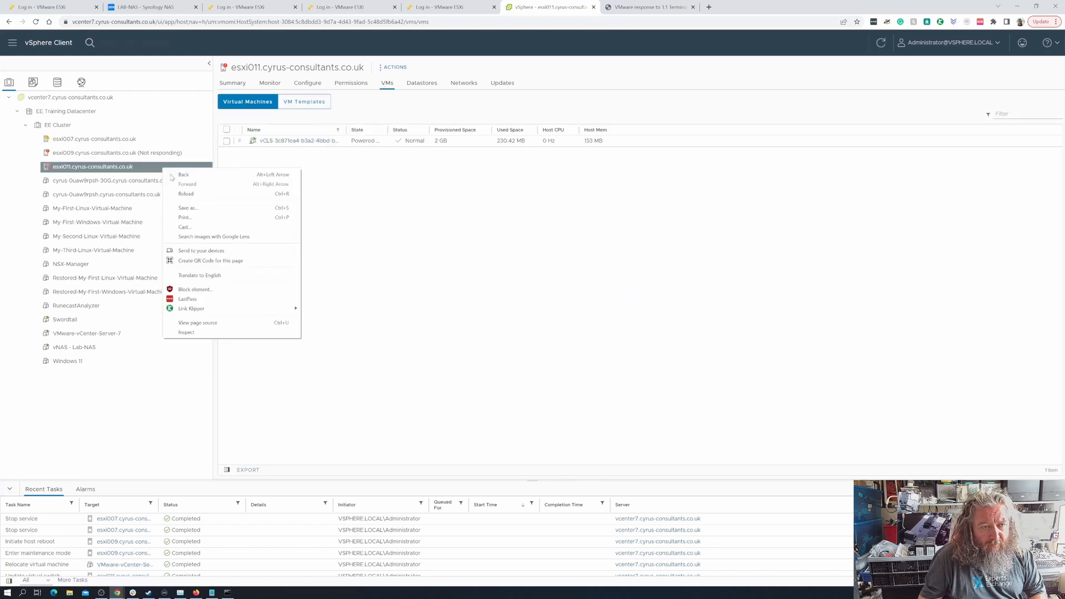
left_click(399, 71)
left_click(395, 68)
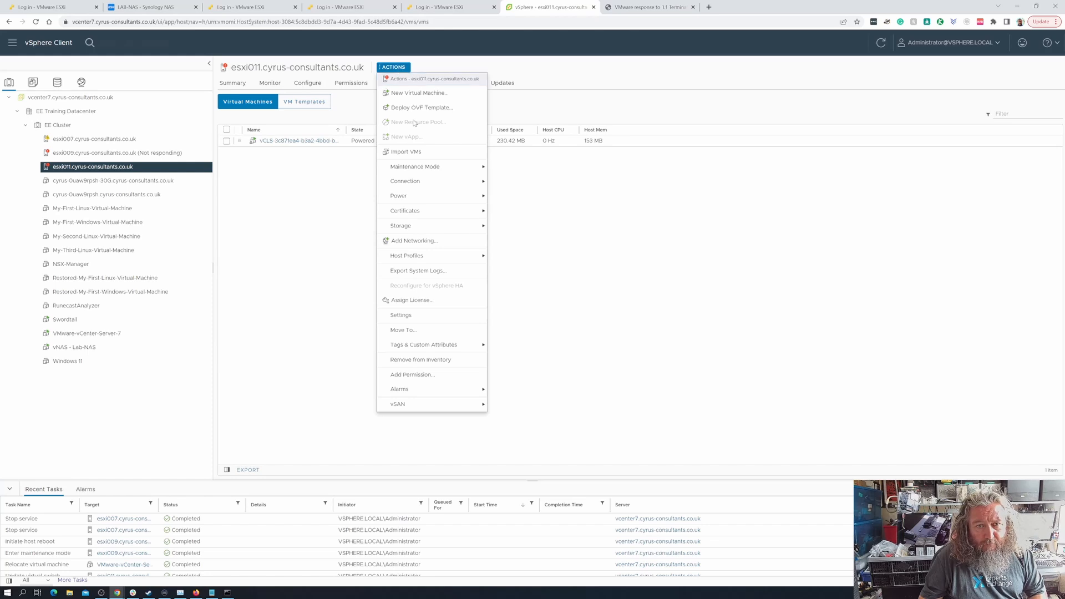
mouse_move(436, 167)
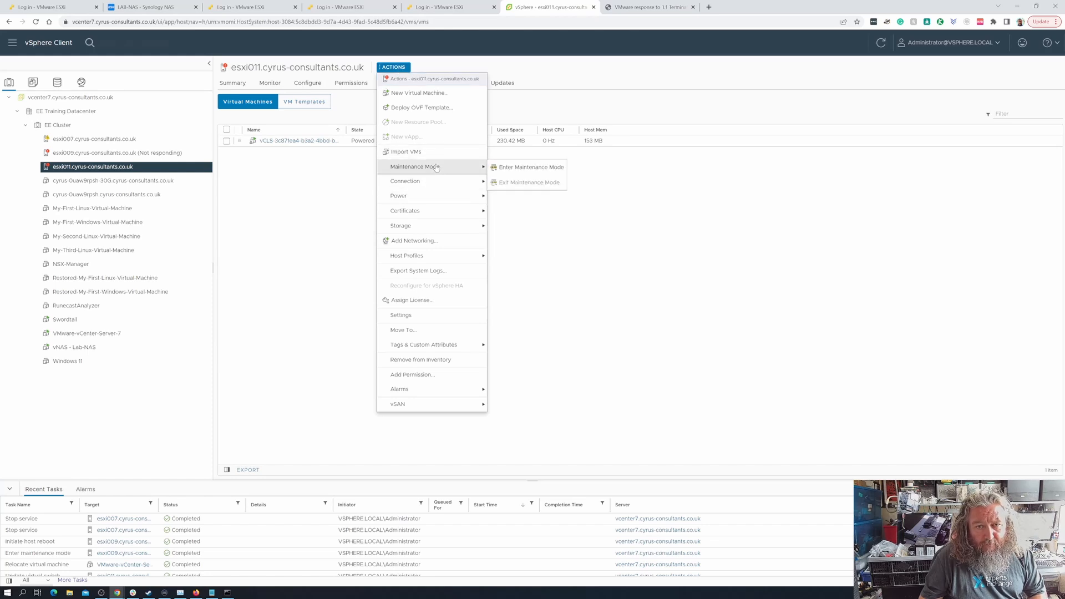
left_click(509, 167)
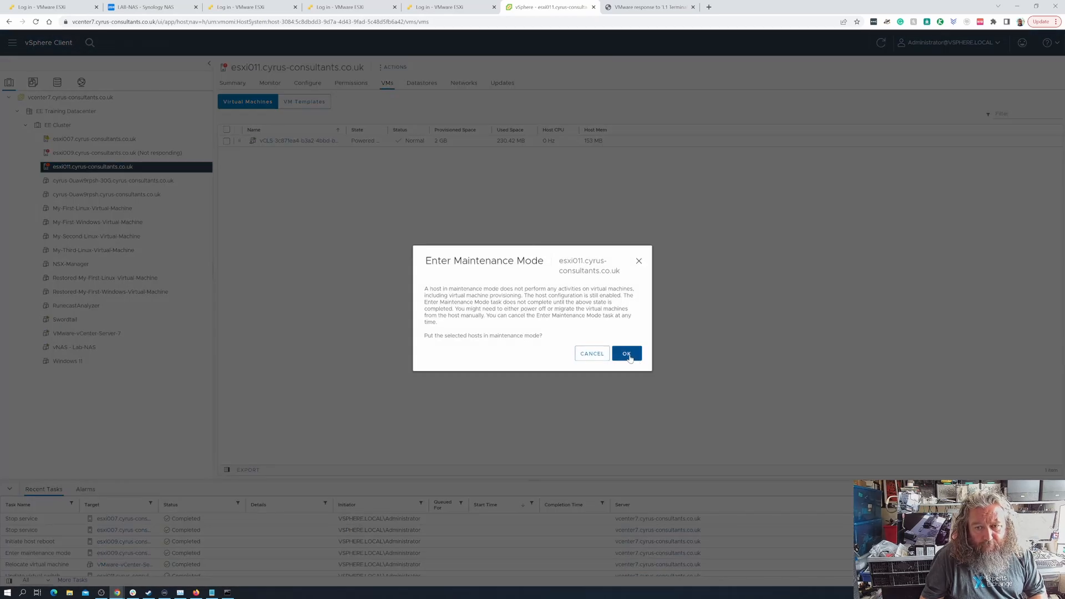
left_click(628, 355)
left_click(627, 344)
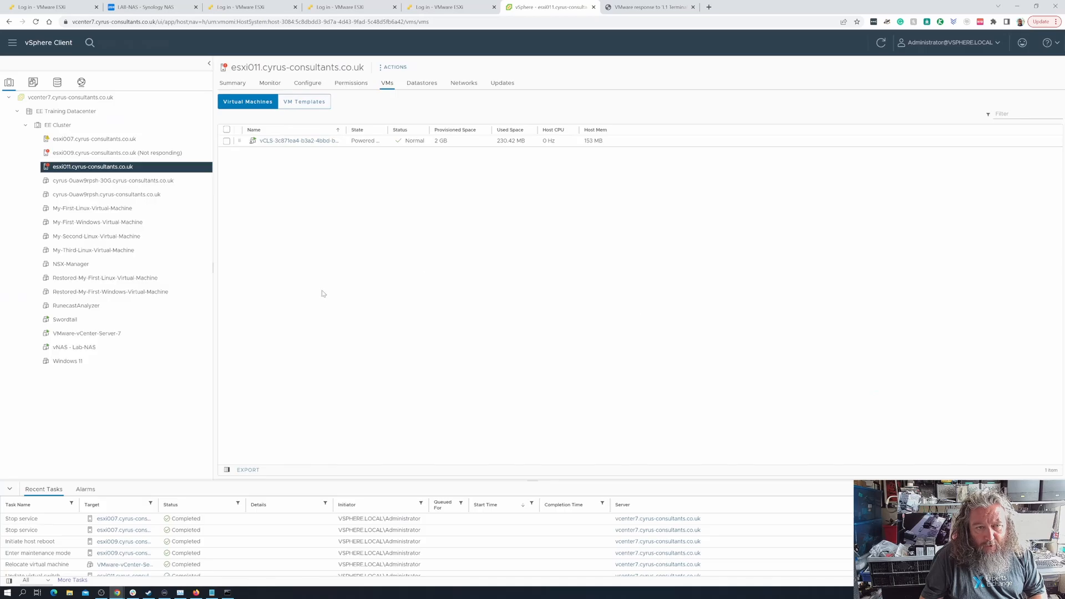
Reboot host esxi011, logging the reason "Enabled Hyperthreading Mitagation CVE"
right_click(158, 168)
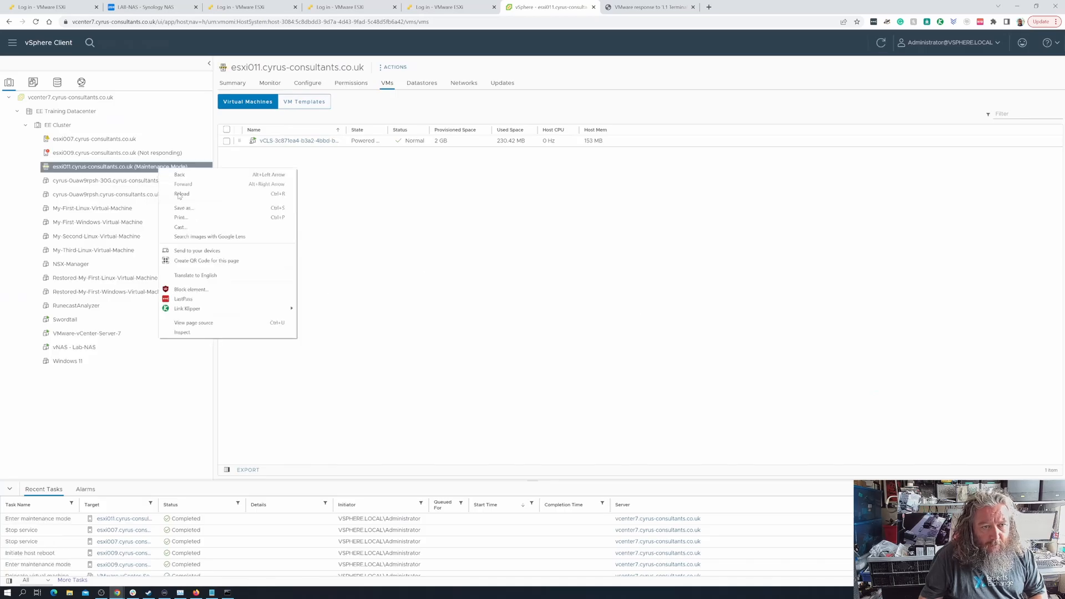
left_click(390, 71)
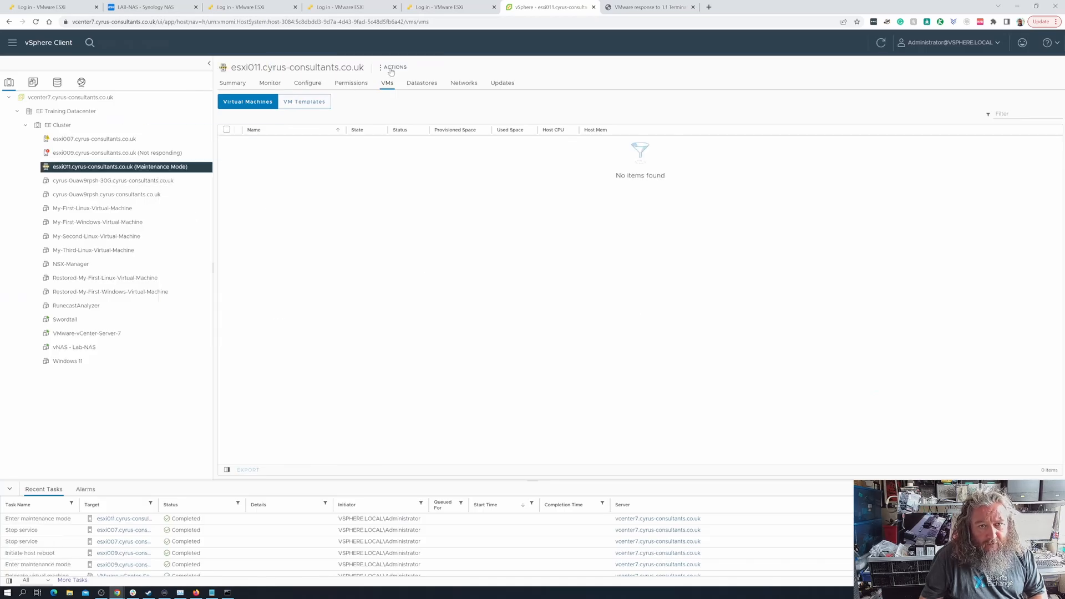
left_click(391, 71)
mouse_move(423, 185)
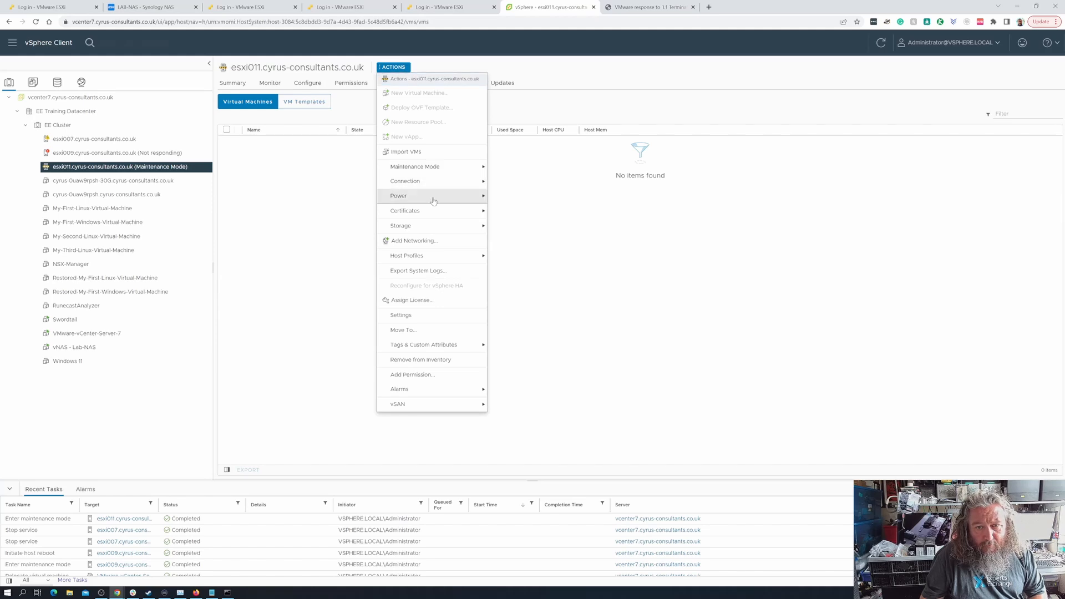
left_click(509, 243)
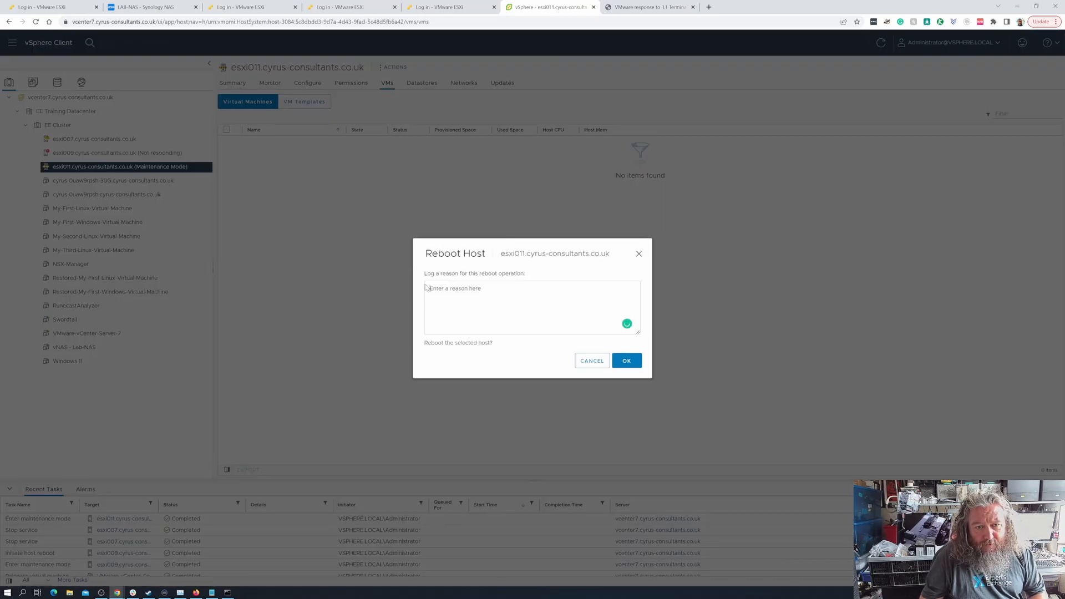
left_click(455, 303)
type("Enabled Hyperthreading Mitagation CVE")
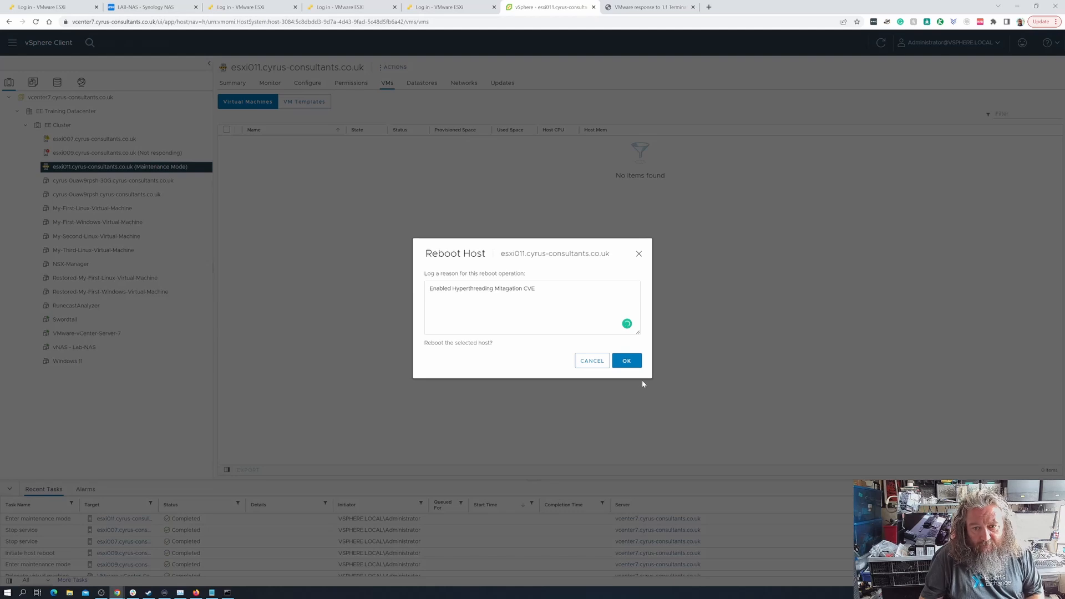
left_click(626, 361)
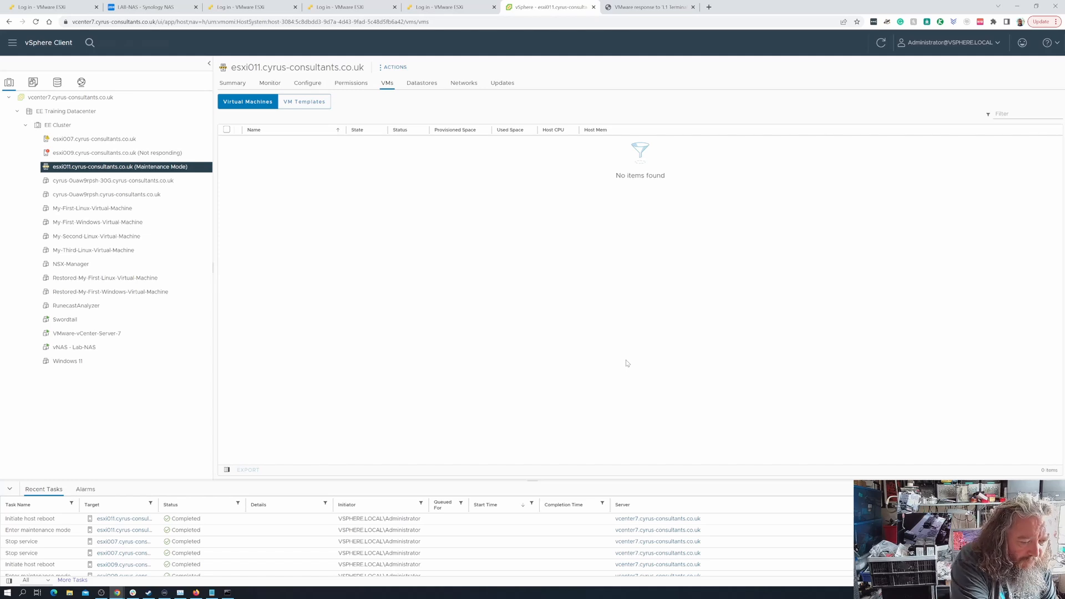
Take host esxi009 out of maintenance mode
left_click(172, 154)
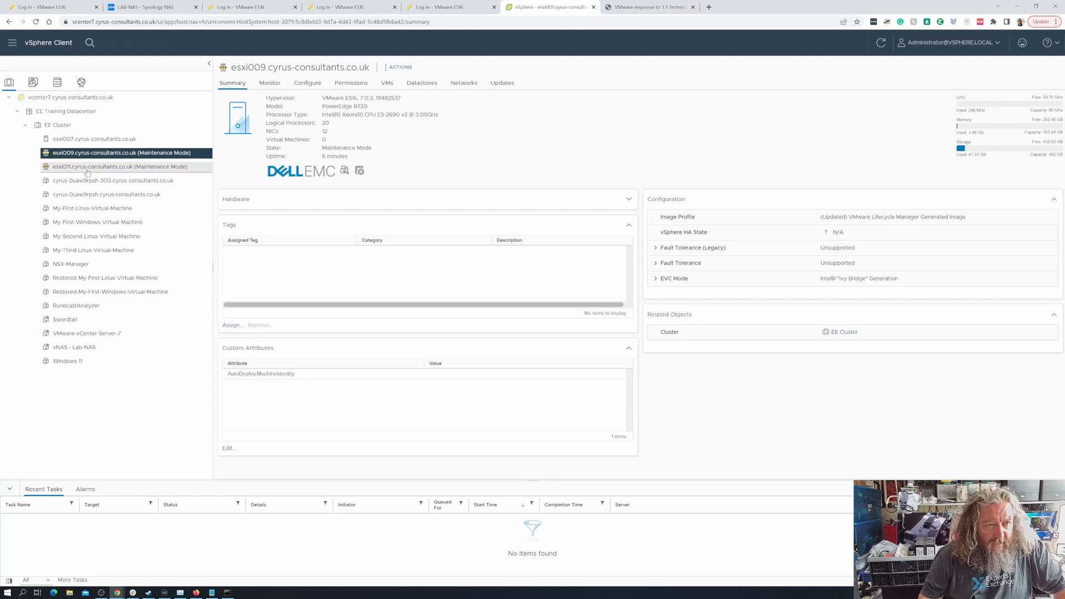
left_click(399, 67)
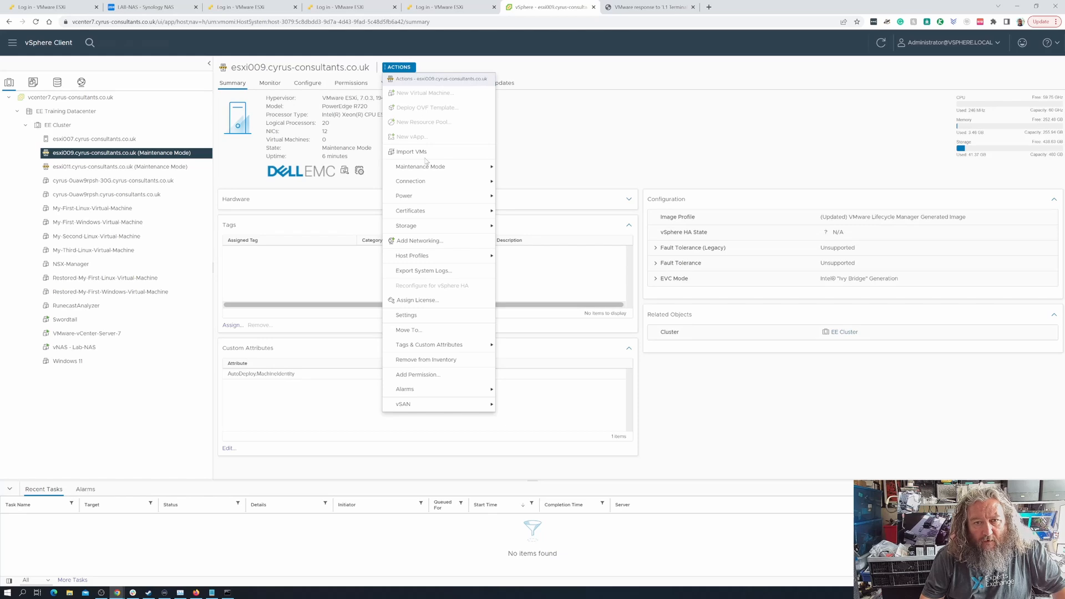
mouse_move(426, 165)
left_click(516, 182)
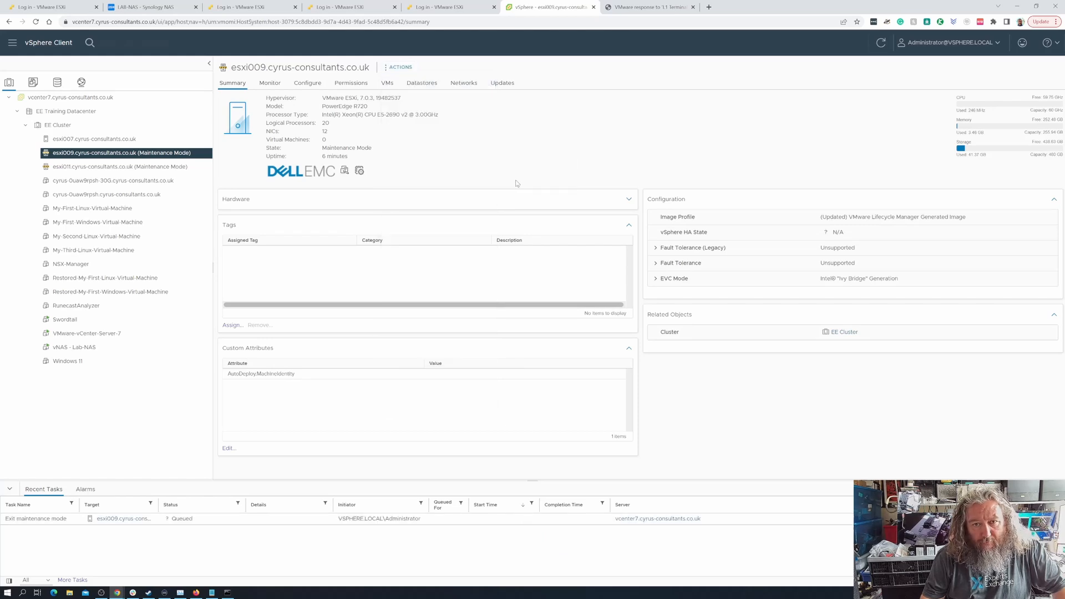
Take host esxi011 out of maintenance mode
left_click(144, 166)
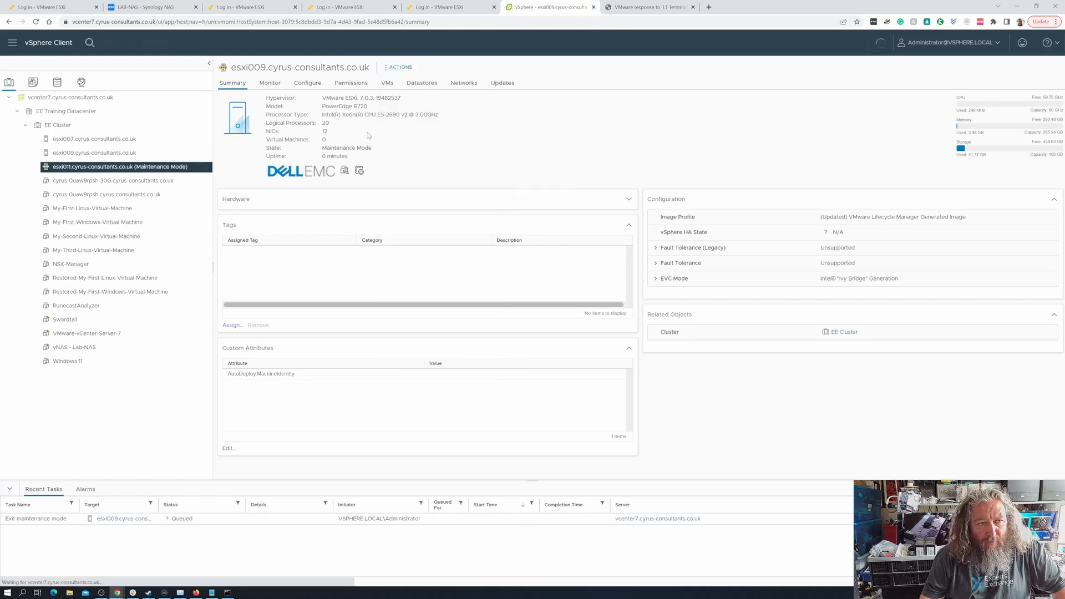
left_click(403, 69)
mouse_move(427, 166)
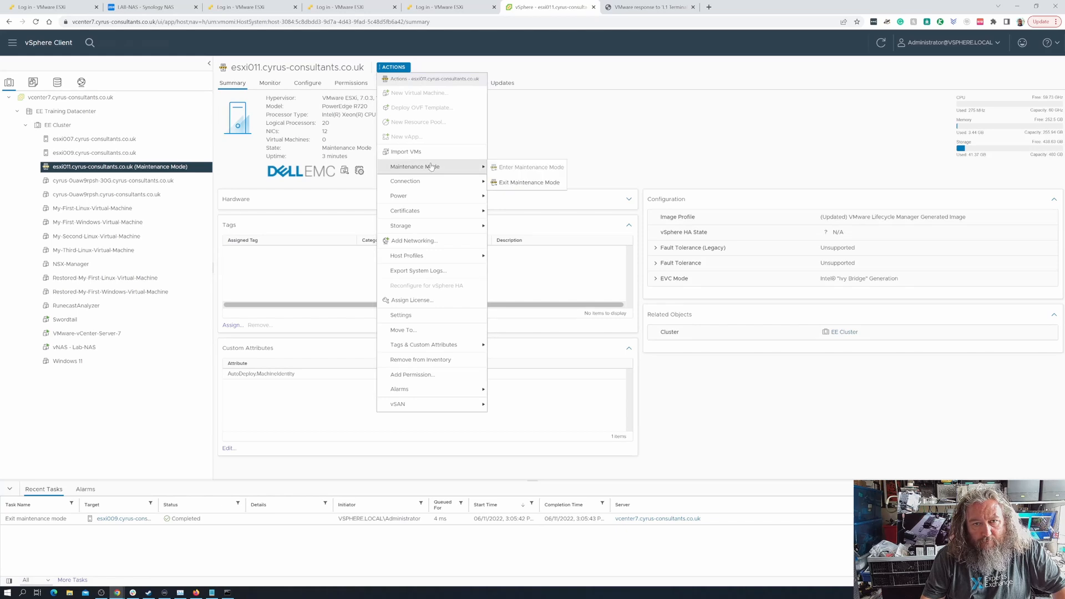
left_click(530, 182)
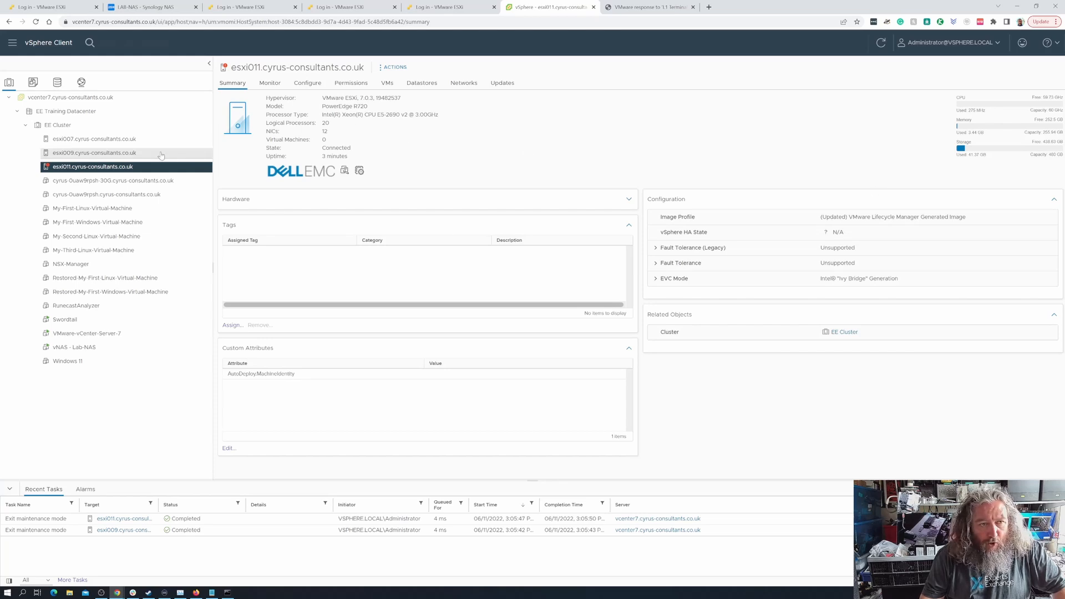
Compare the summaries of esxi009 and esxi011, checking for remaining warnings and the number of logical processors
left_click(129, 153)
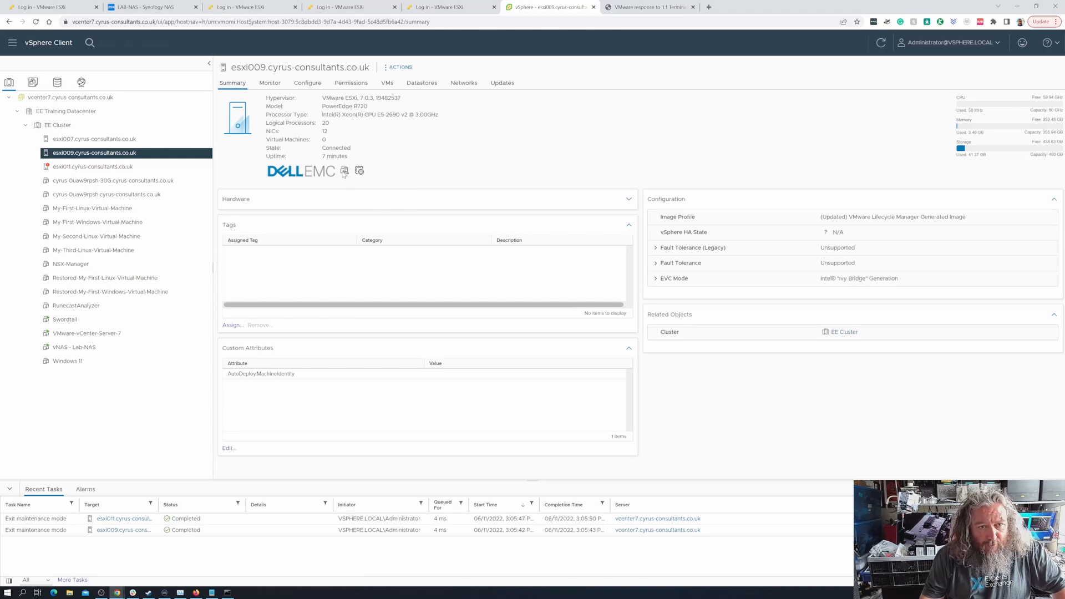
left_click(123, 167)
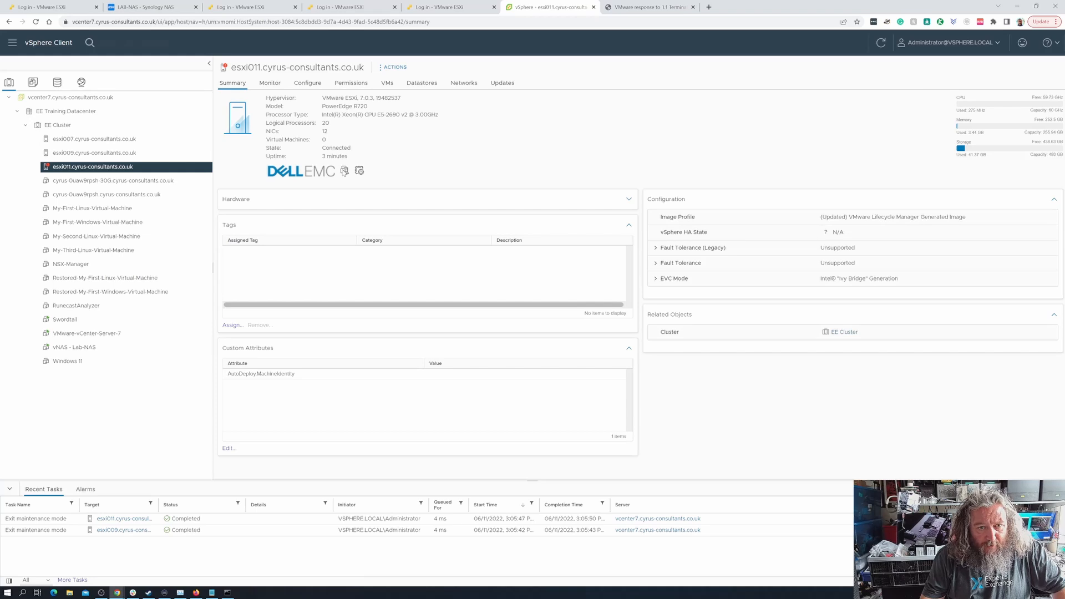
mouse_move(345, 171)
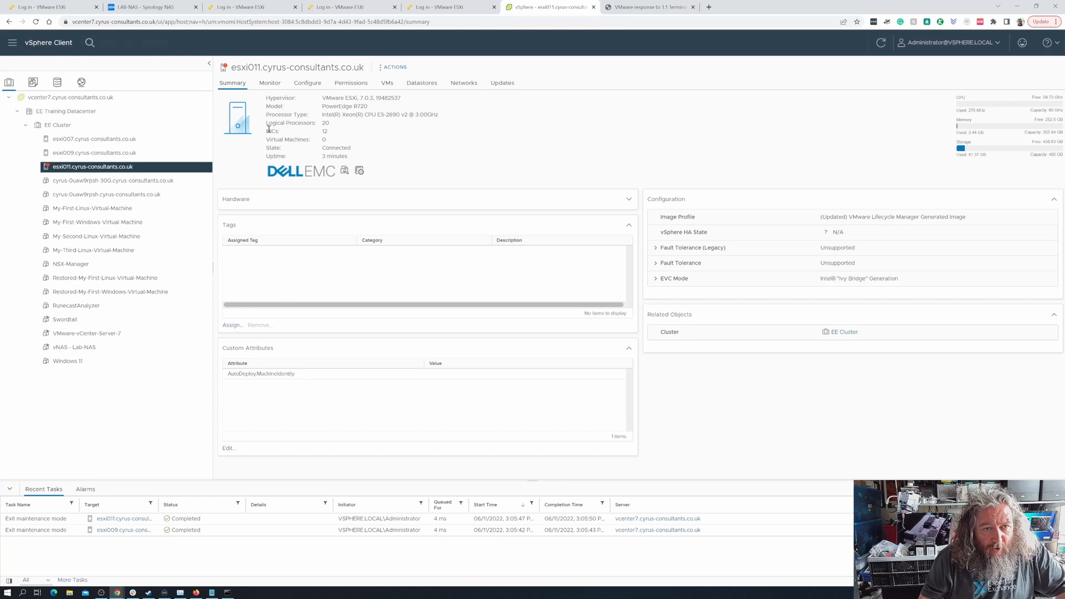
left_click(120, 153)
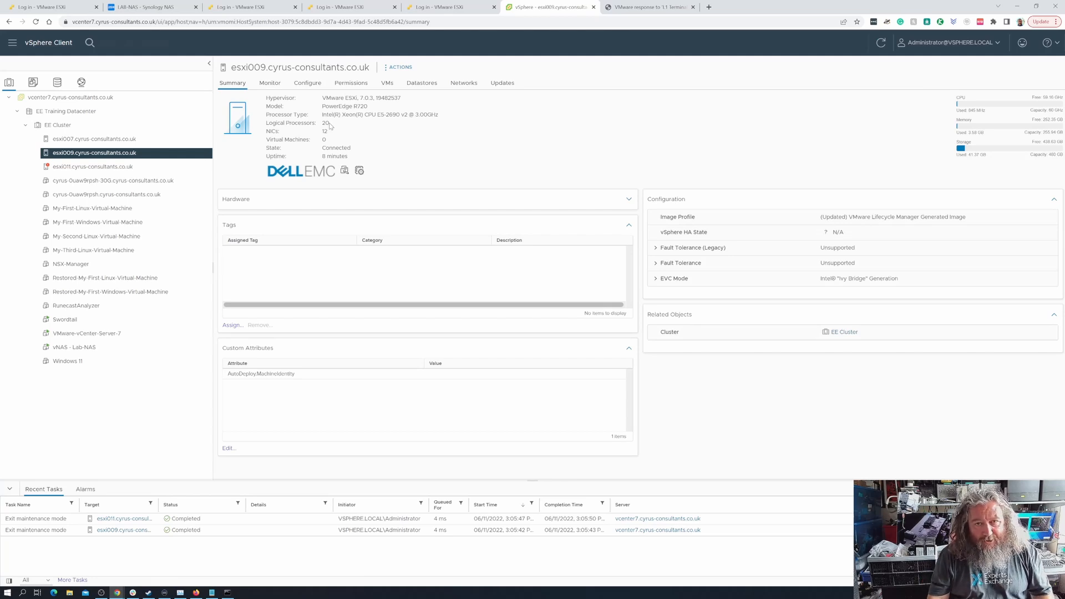
Switch to the VMware KB article on CVE-2018-3646 and review it from the affected processor table back to its introduction
left_click(643, 7)
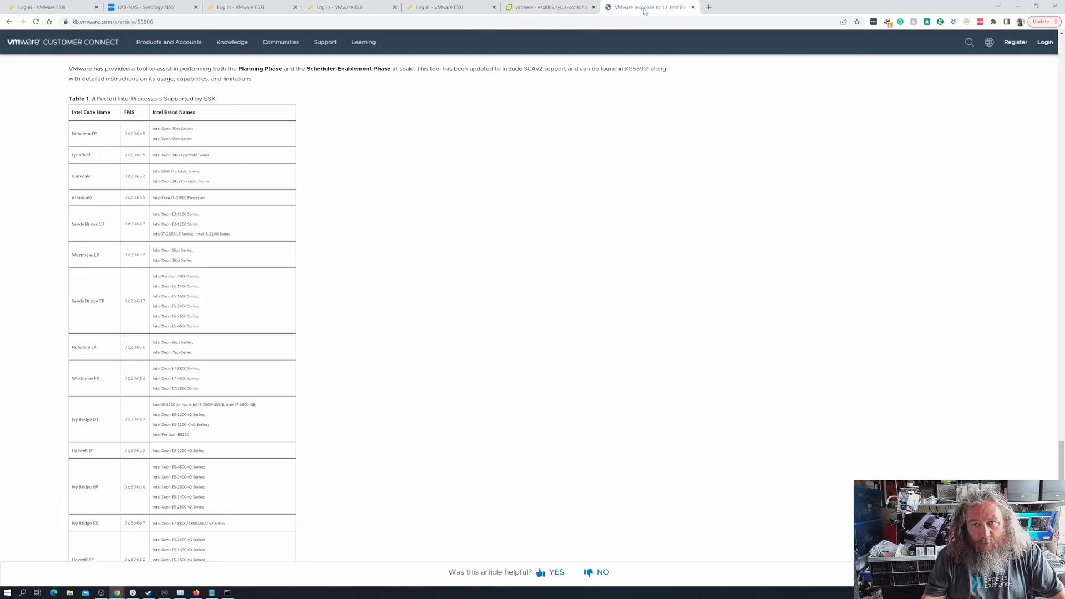
scroll(561, 143, "up", 20)
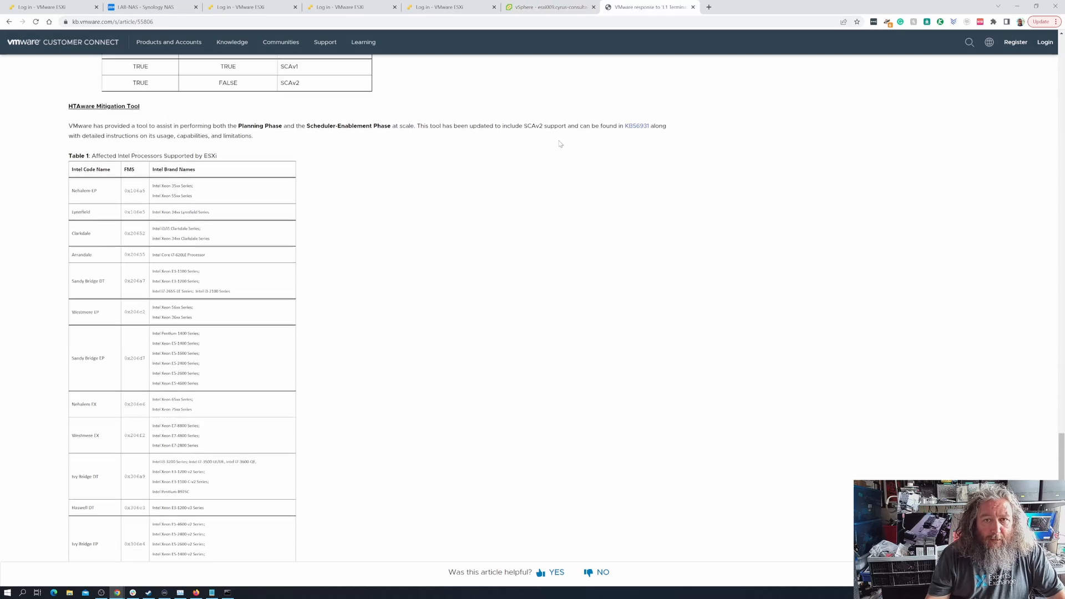
scroll(560, 143, "up", 20)
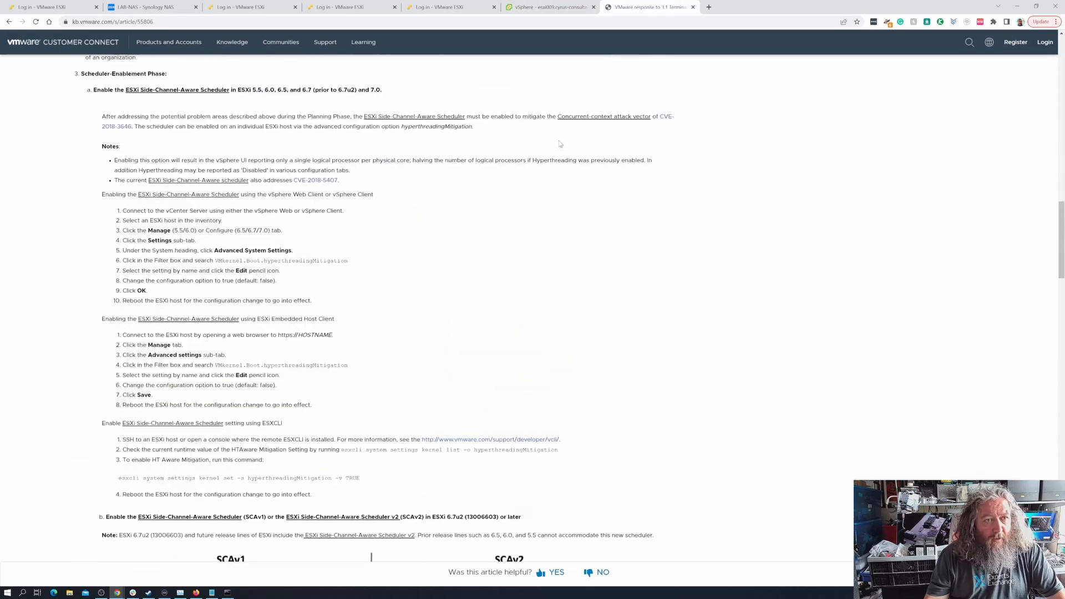
scroll(560, 143, "up", 6)
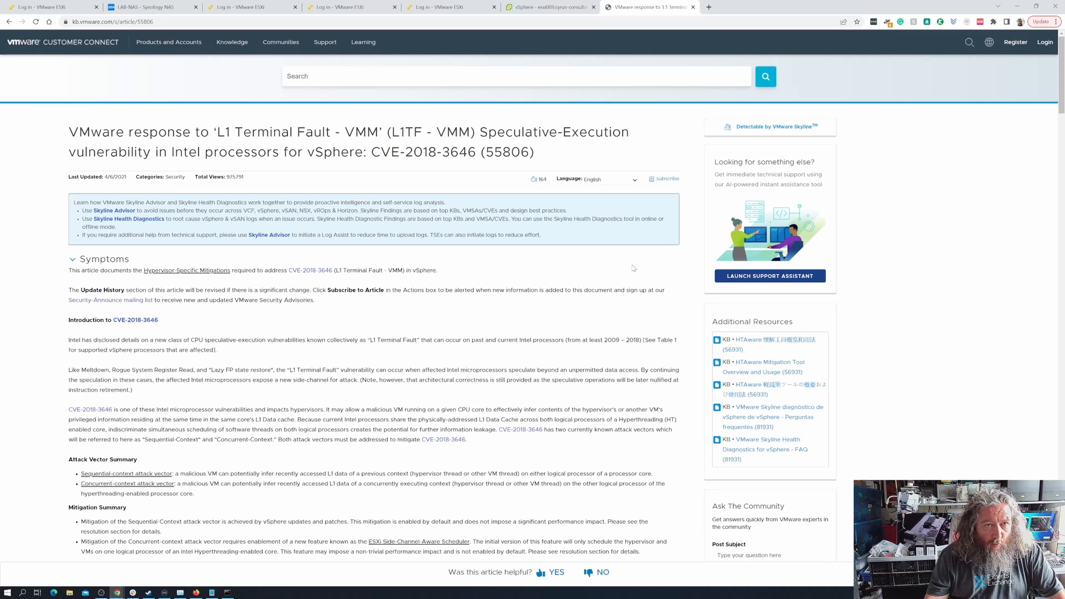
Return to the vSphere Client and expand the hardware details in the summary of host esxi011
left_click(549, 7)
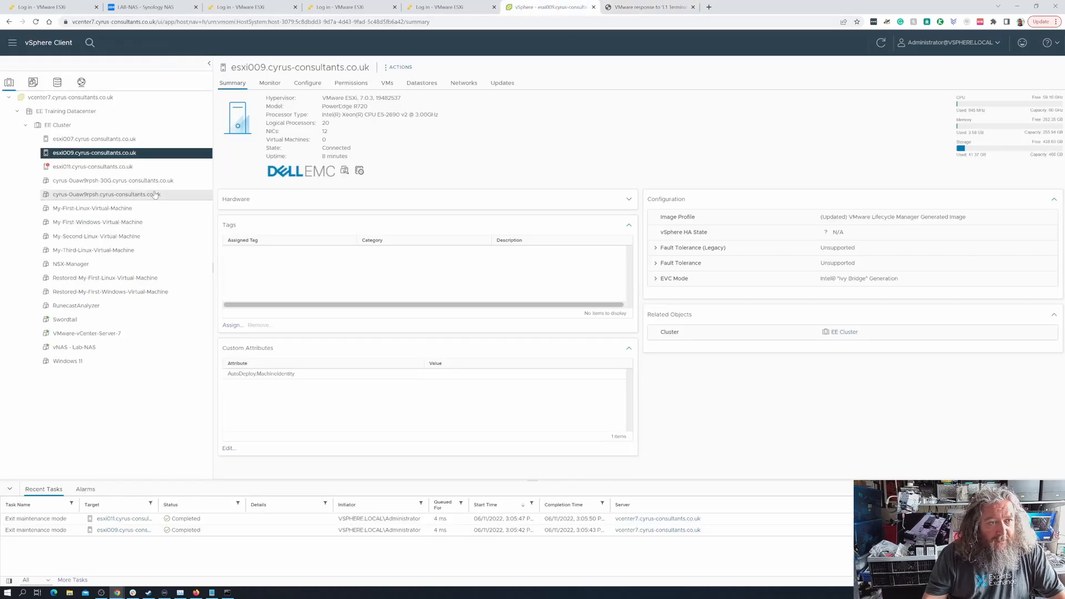
left_click(125, 168)
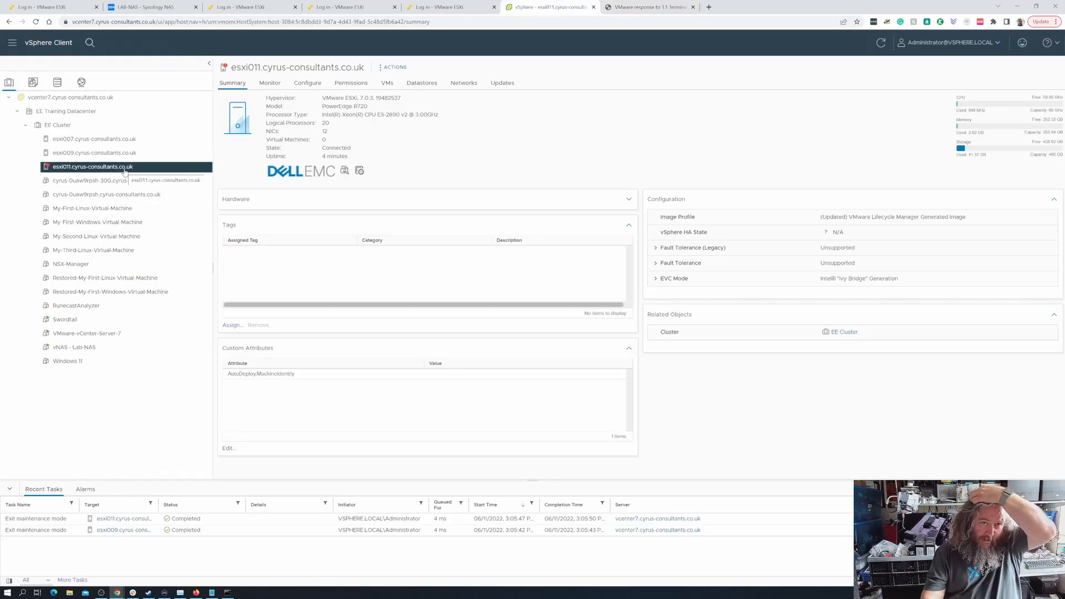
left_click(629, 200)
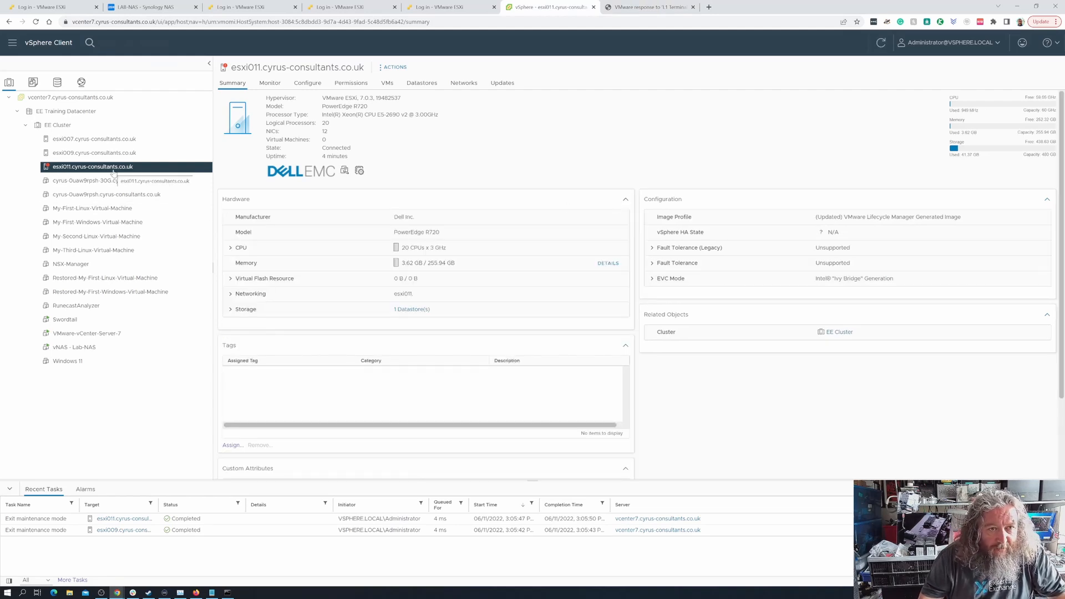
Reset the triggered "Host hardware power status" alarm on host esxi011 to green
left_click(270, 83)
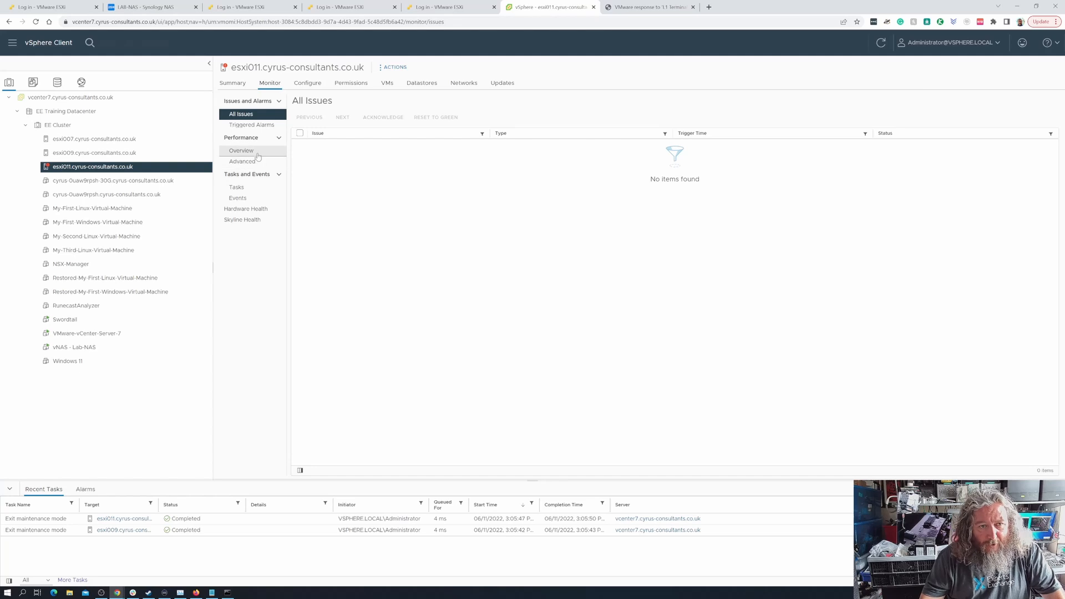
left_click(269, 127)
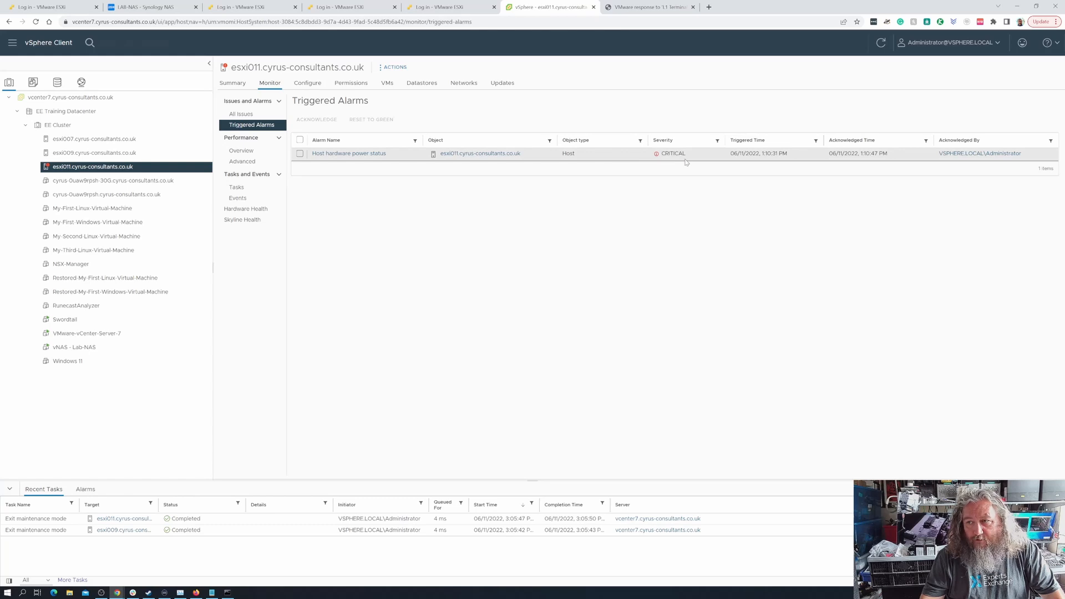
left_click(299, 155)
left_click(363, 120)
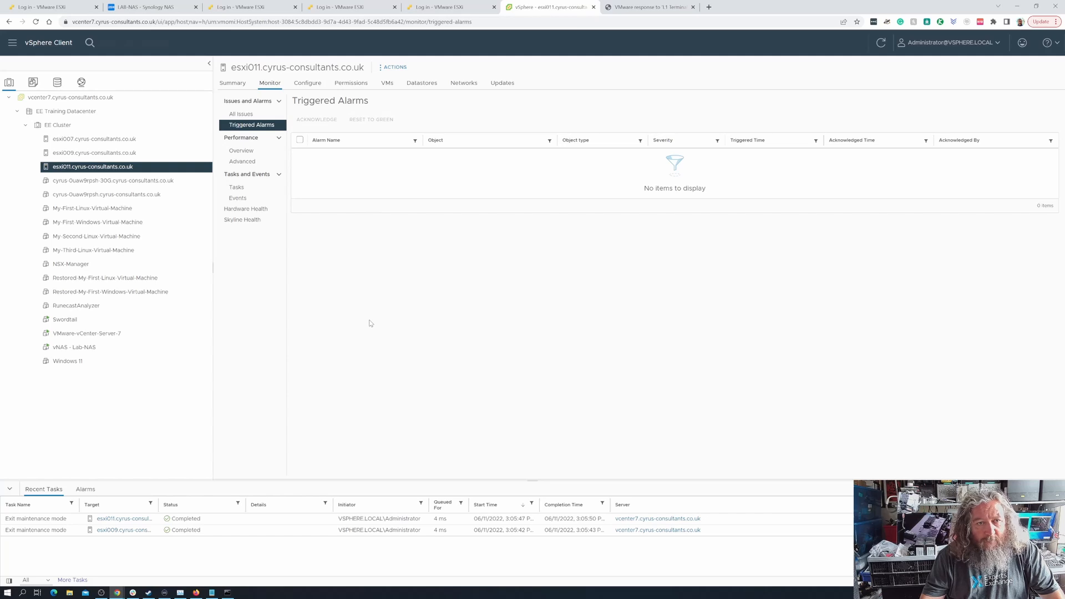
Check the summary of host esxi011 for warnings and review its lists of all issues and triggered alarms
left_click(237, 86)
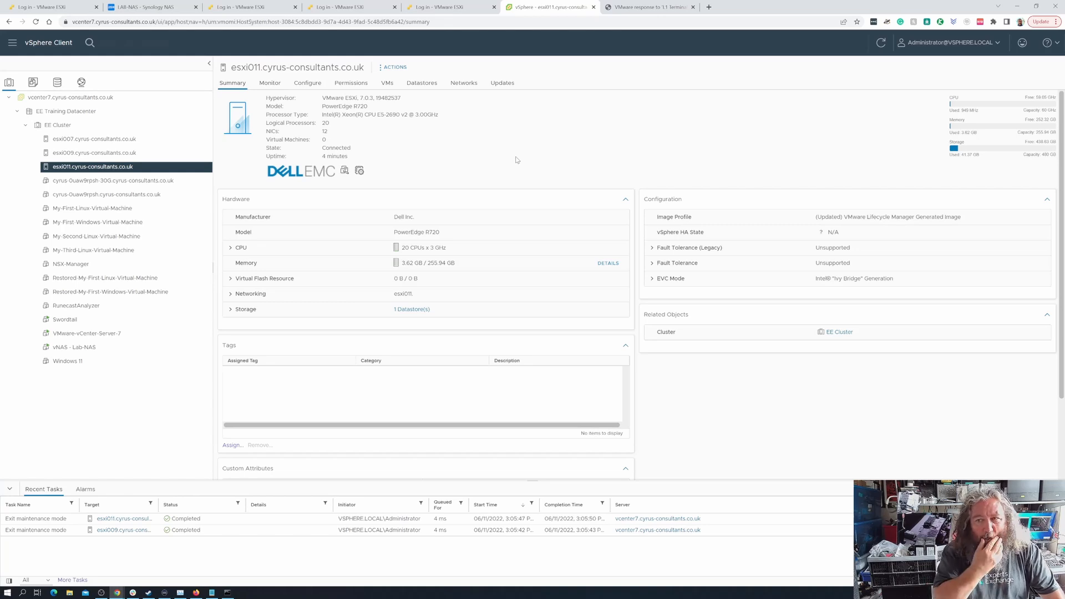
key("Up")
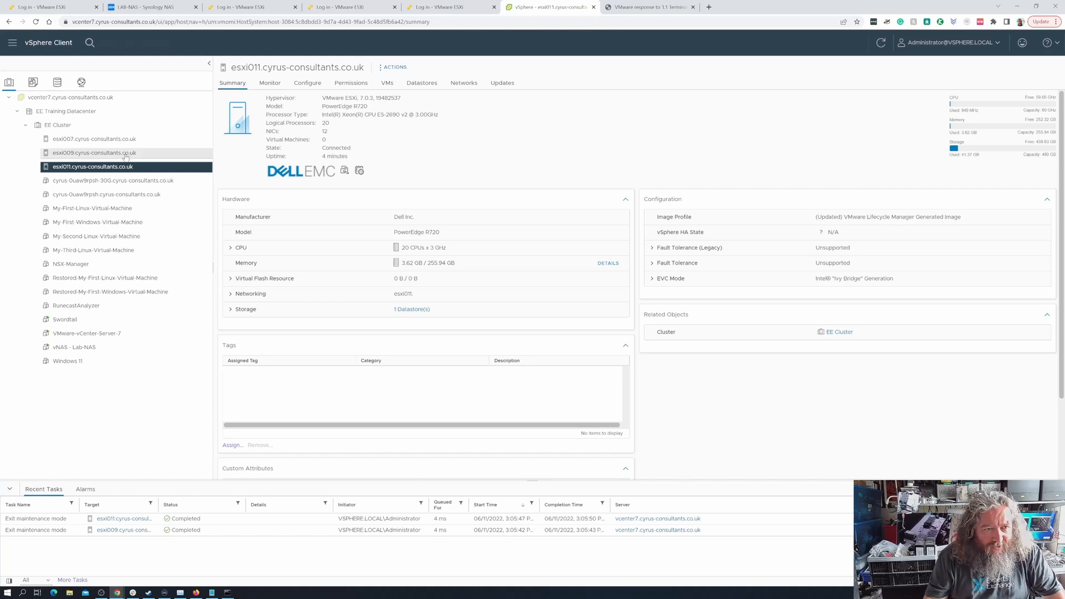
key("Up")
left_click(130, 167)
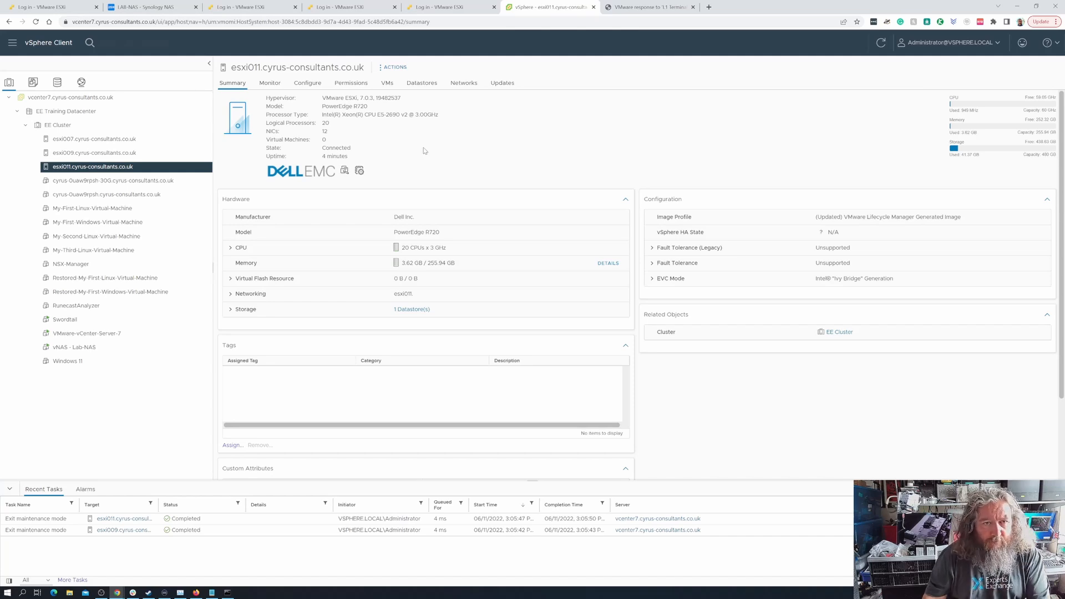
left_click(271, 83)
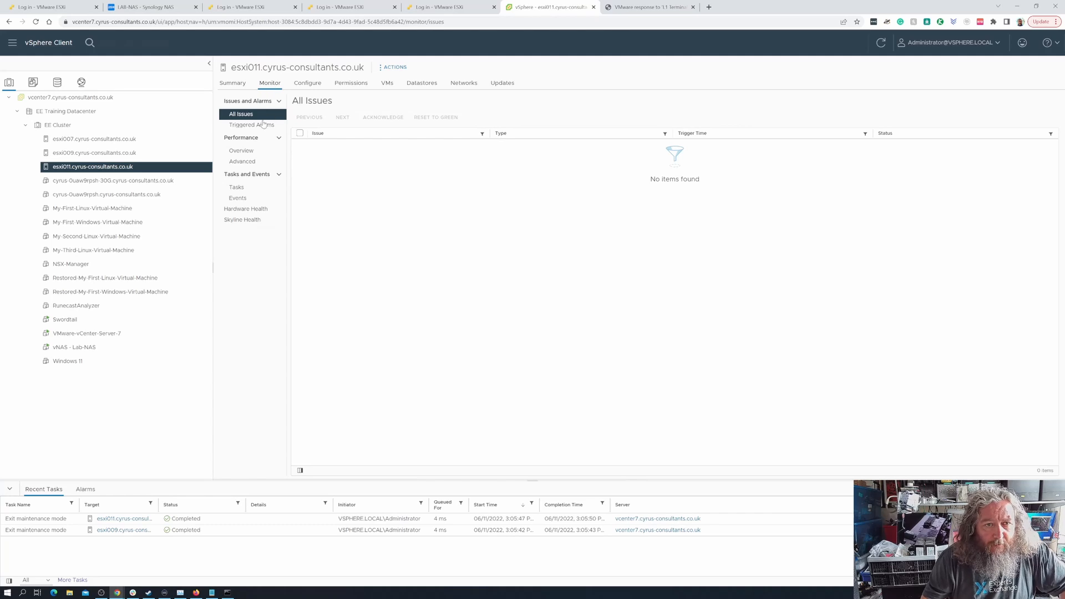
left_click(264, 124)
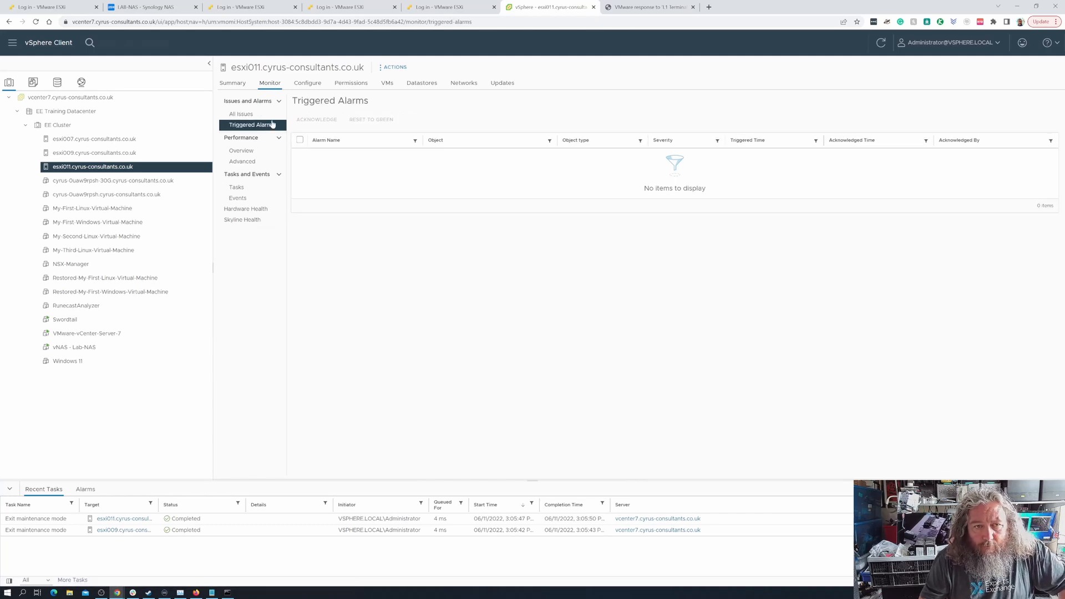
key("alt+Left")
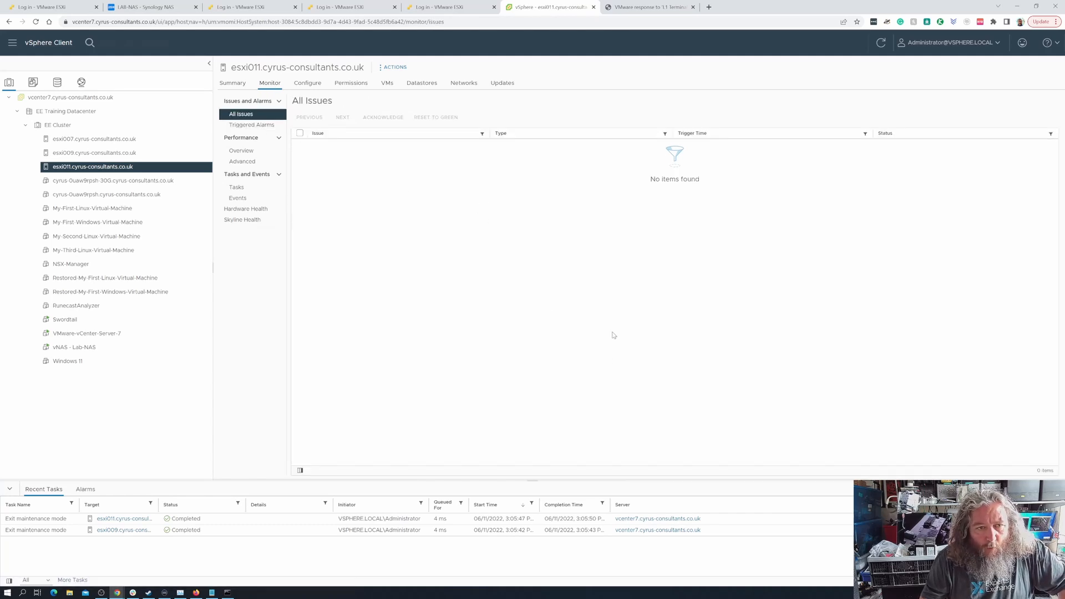
Review the logged events and task history of host esxi011
left_click(254, 201)
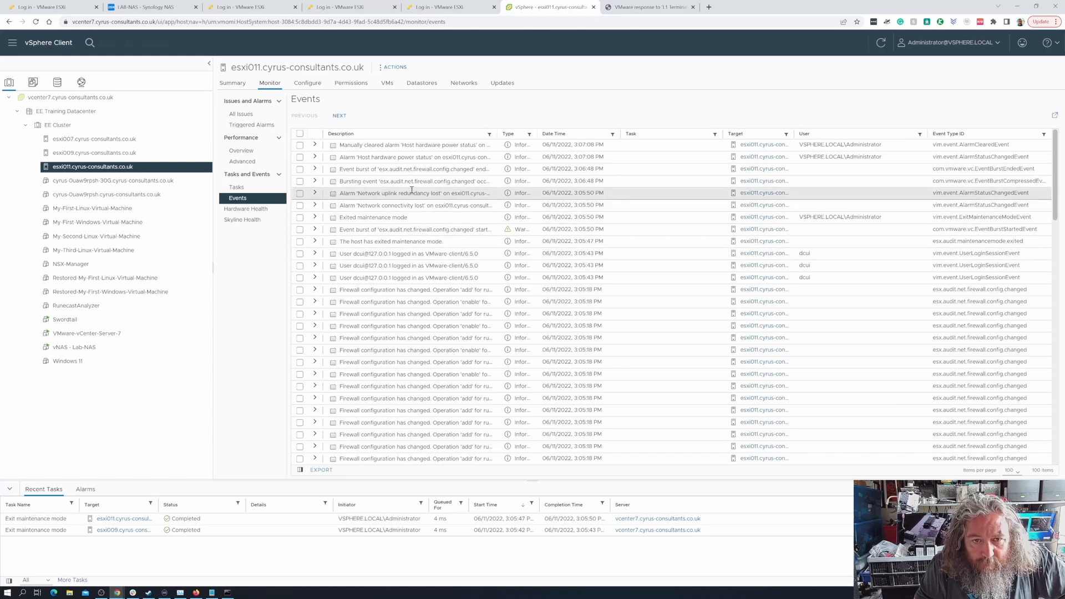
left_click(265, 188)
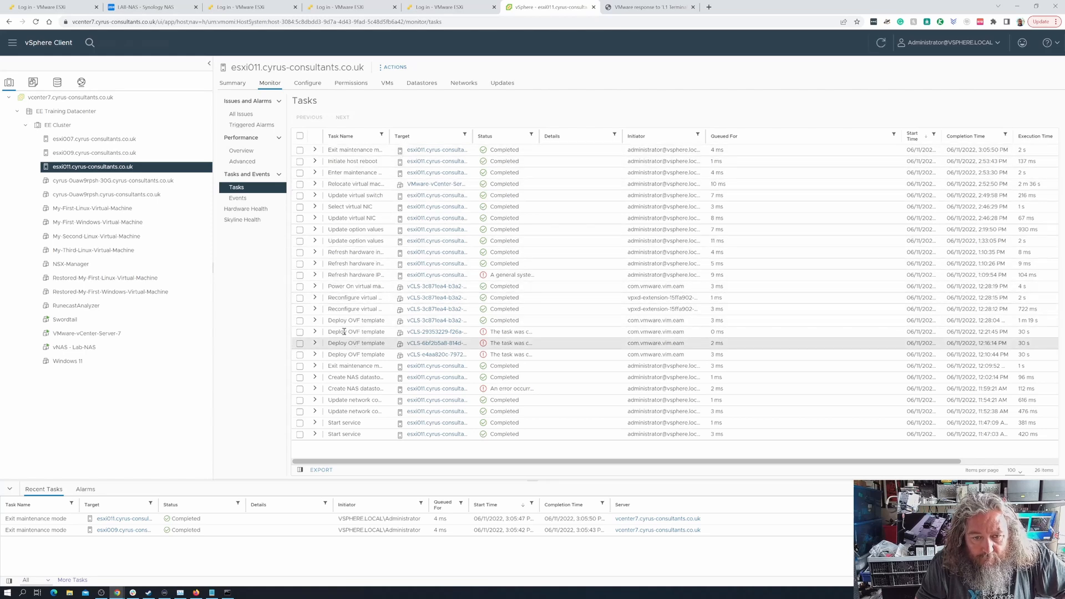
left_click(248, 200)
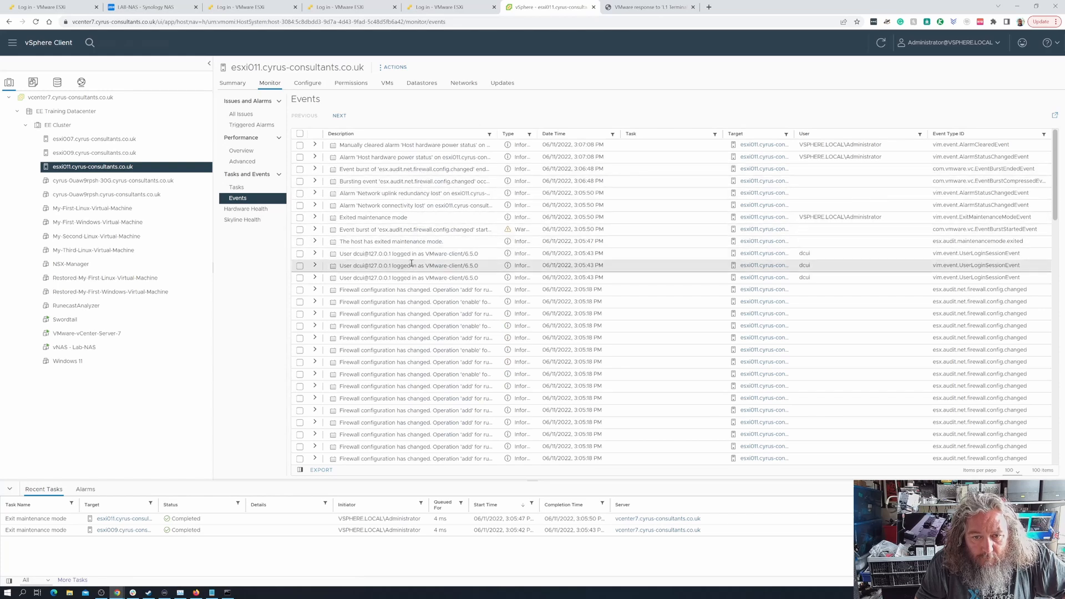
scroll(411, 275, "down", 5)
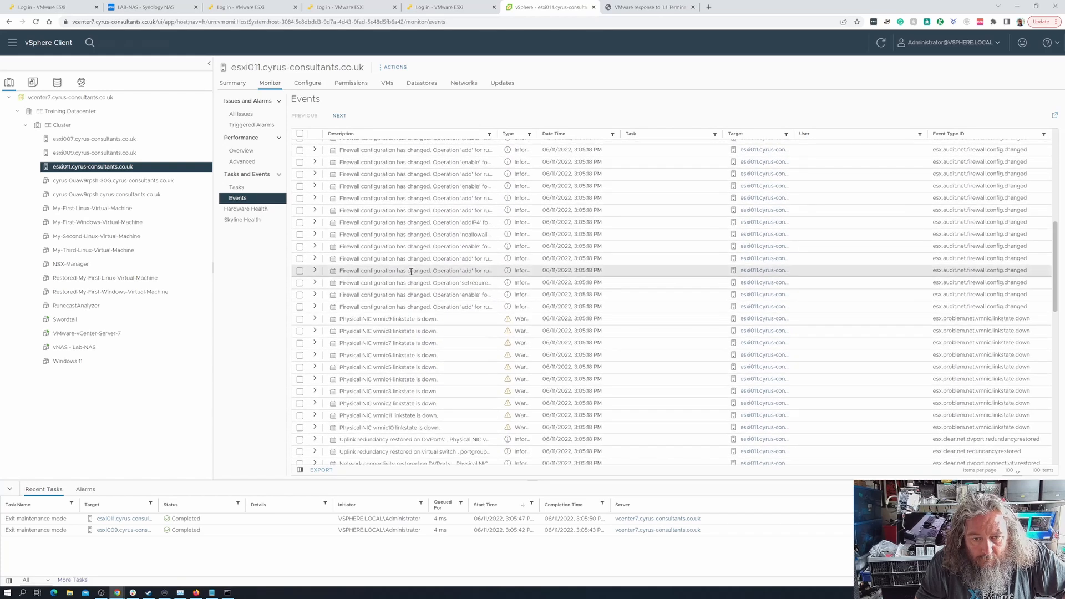
scroll(411, 271, "down", 5)
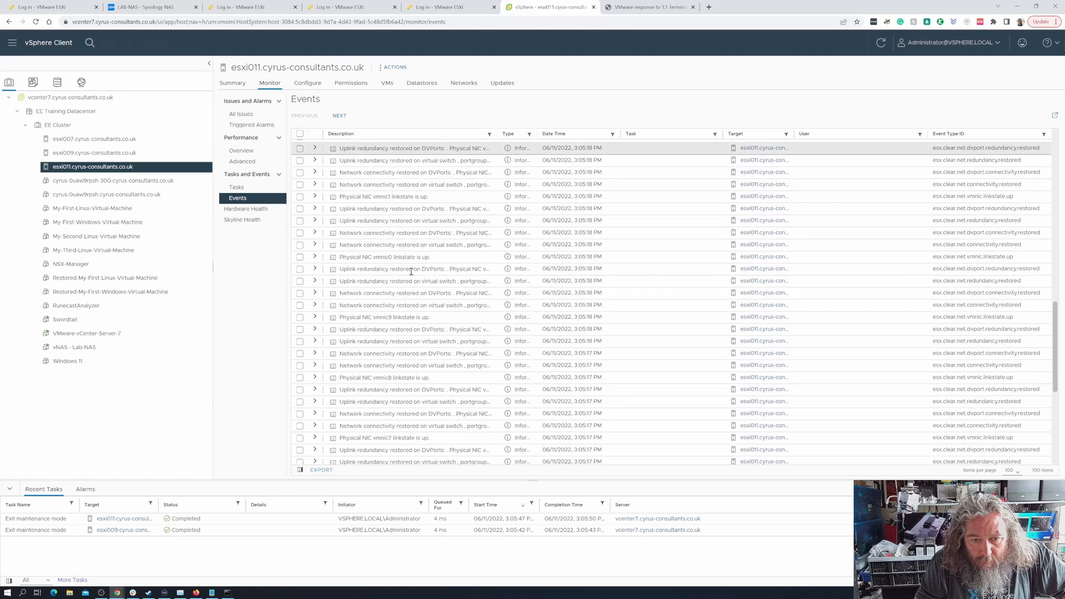
scroll(411, 271, "up", 10)
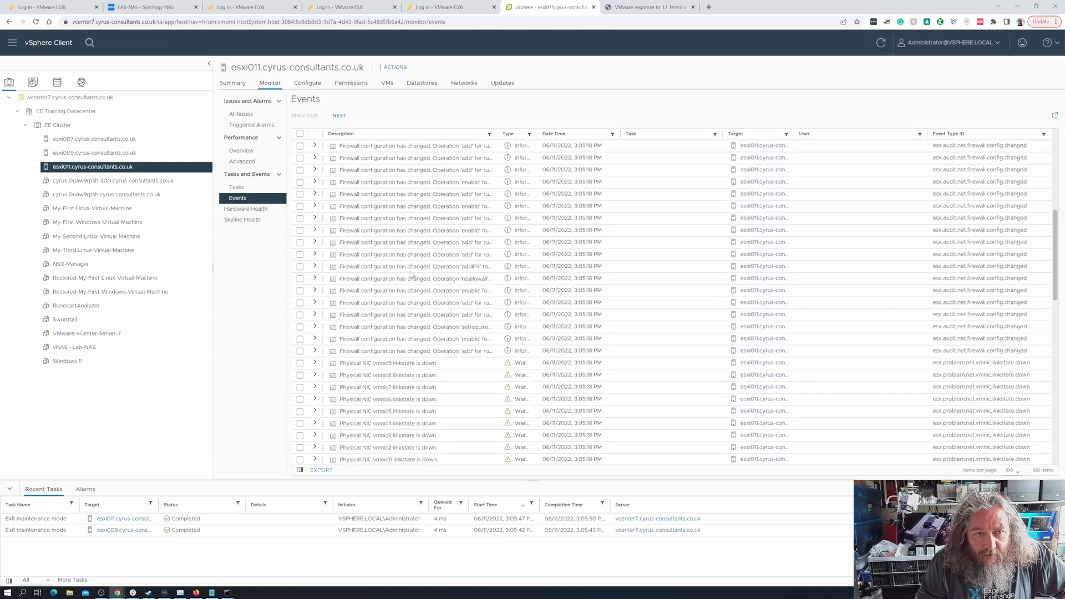
Examine the hardware health sensors of host esxi011 from the power supply status through to the system board readings
left_click(259, 213)
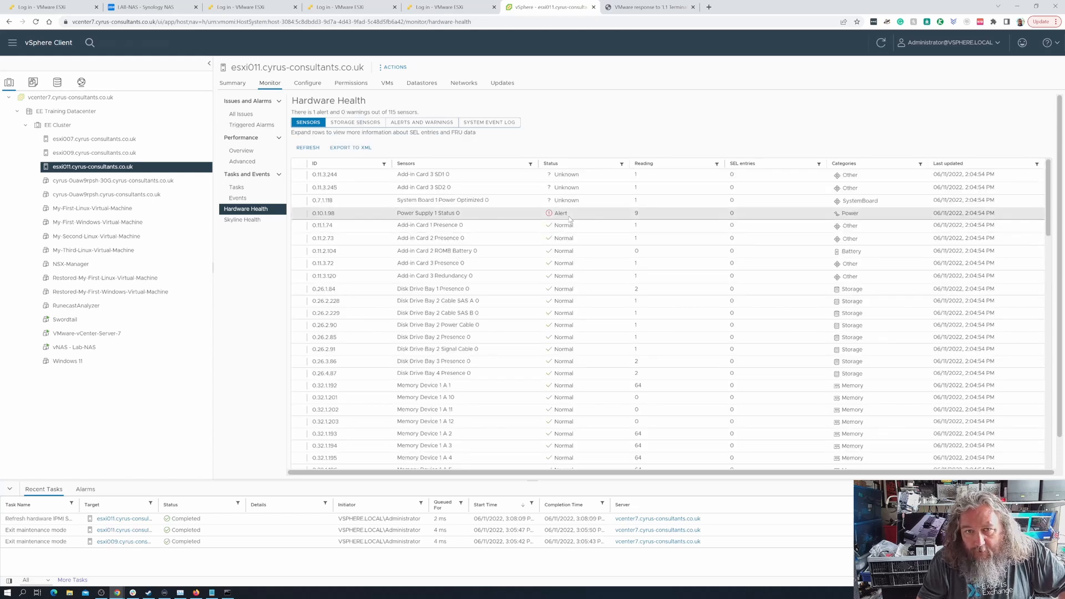
scroll(569, 218, "down", 10)
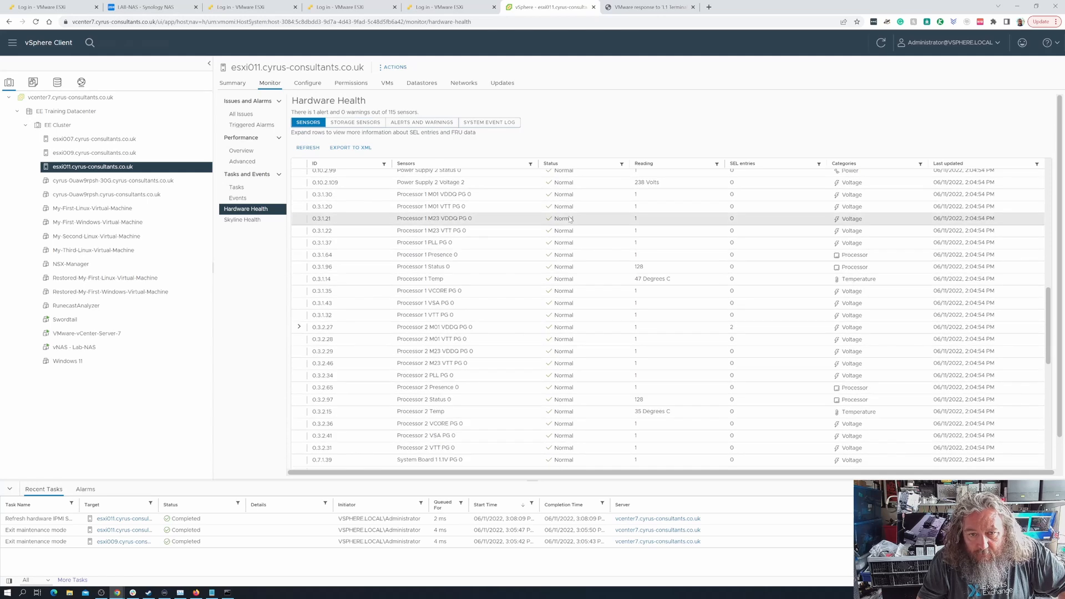
scroll(570, 218, "up", 3)
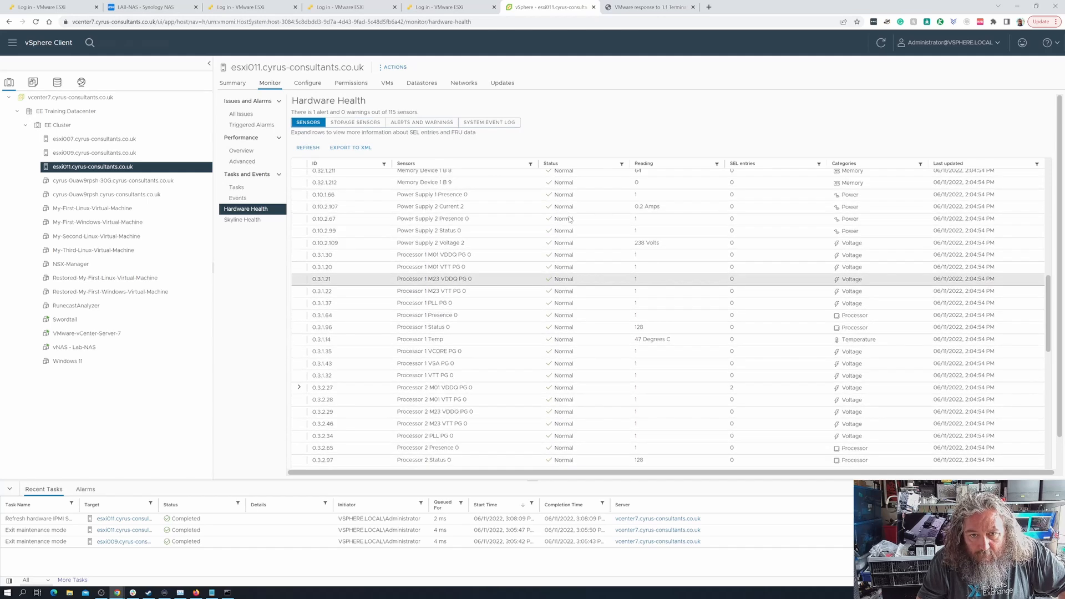
scroll(569, 218, "up", 3)
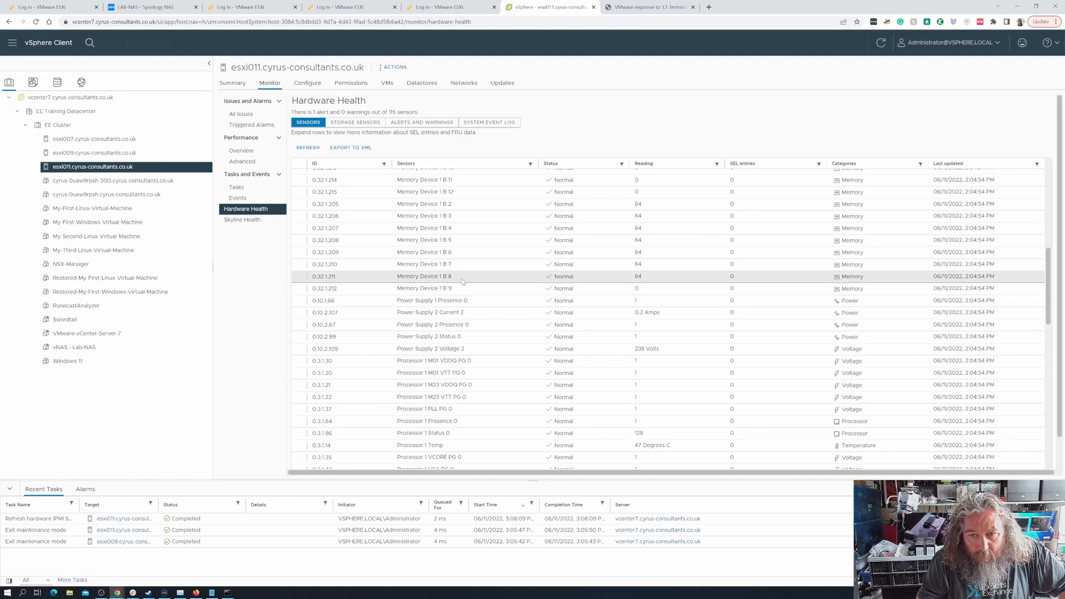
scroll(465, 272, "up", 3)
scroll(465, 269, "up", 6)
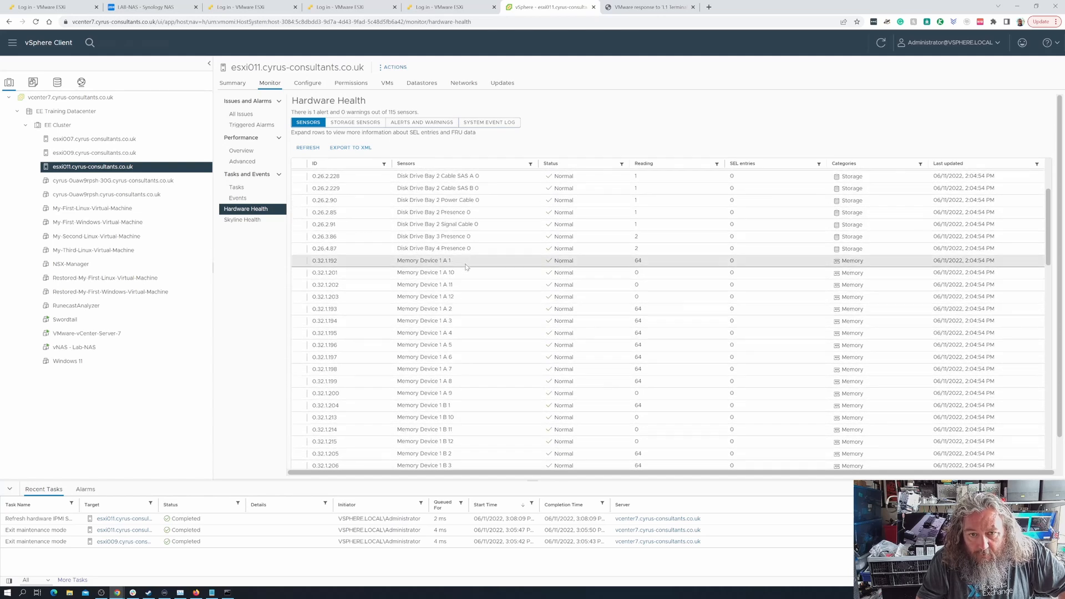
scroll(473, 319, "down", 5)
scroll(474, 328, "down", 20)
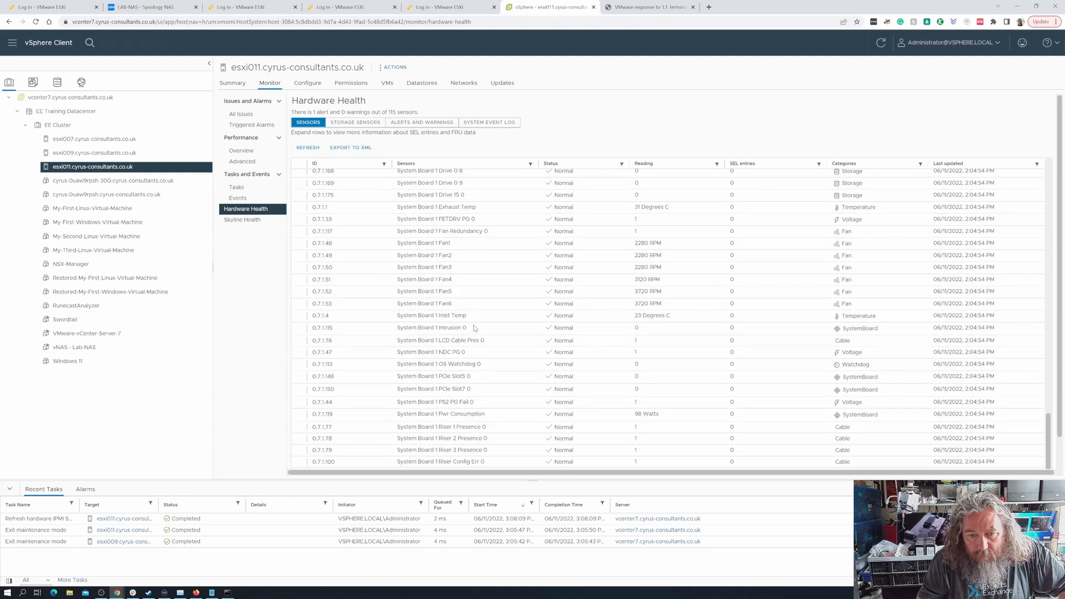
scroll(474, 328, "up", 15)
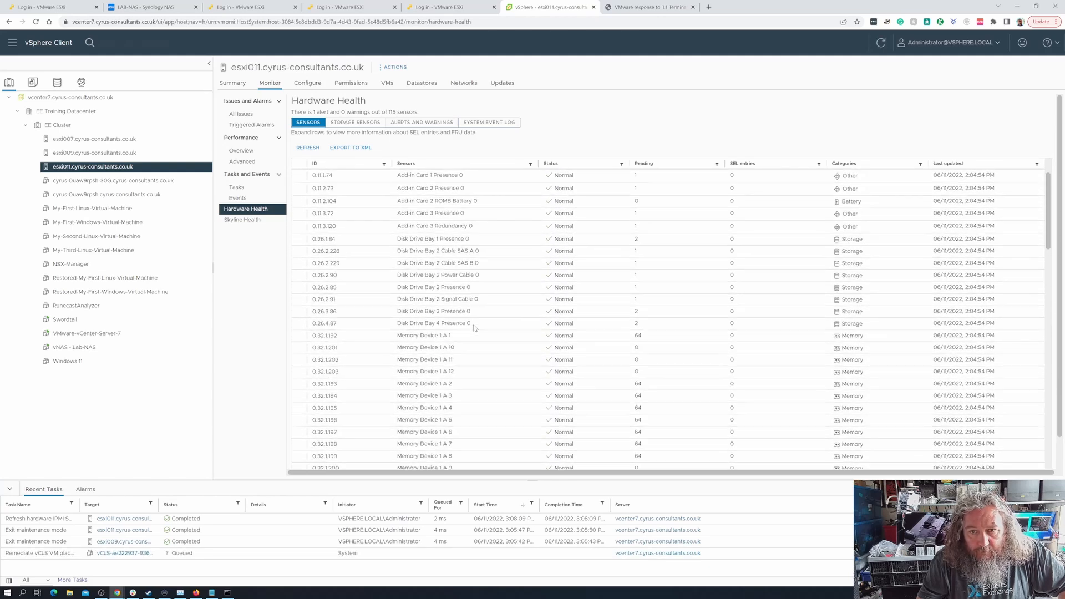
scroll(474, 328, "up", 1)
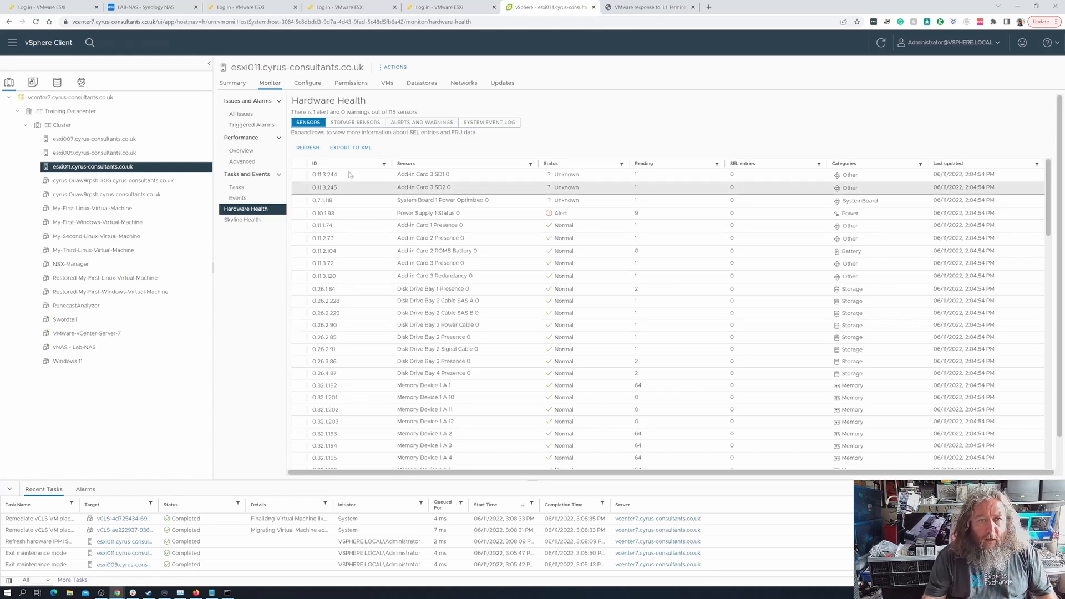
Check the summaries of hosts esxi007, esxi009 and esxi011 for remaining warnings, ending on esxi011
left_click(232, 83)
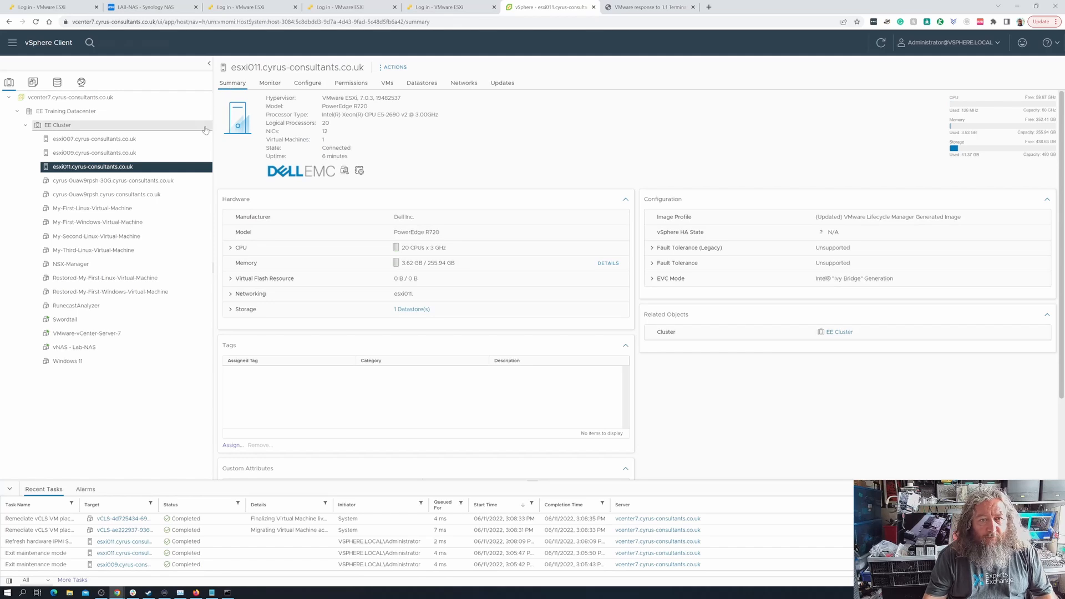
left_click(147, 140)
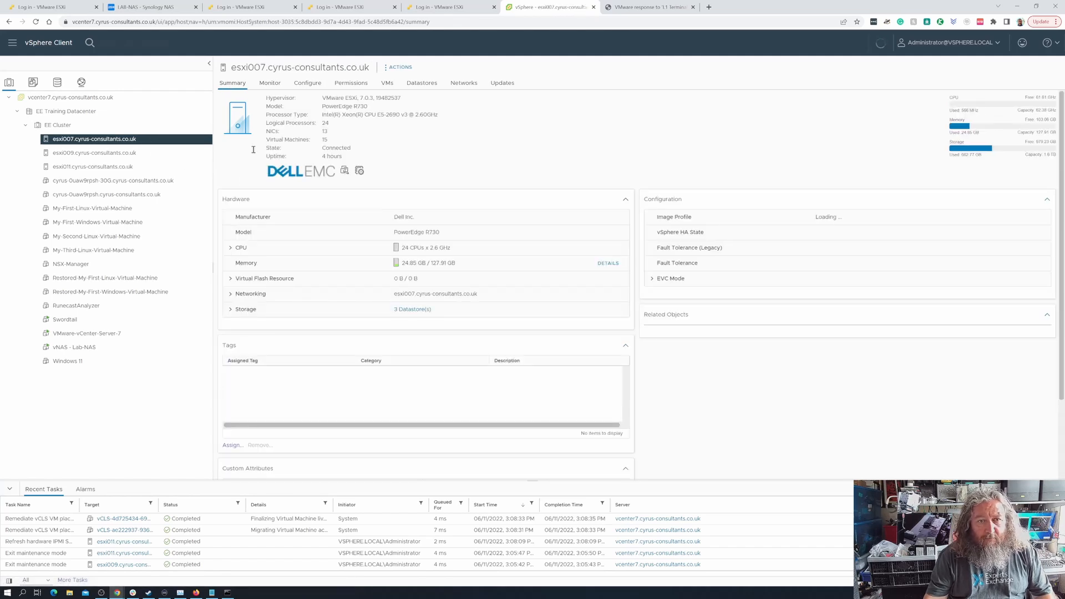
left_click(137, 153)
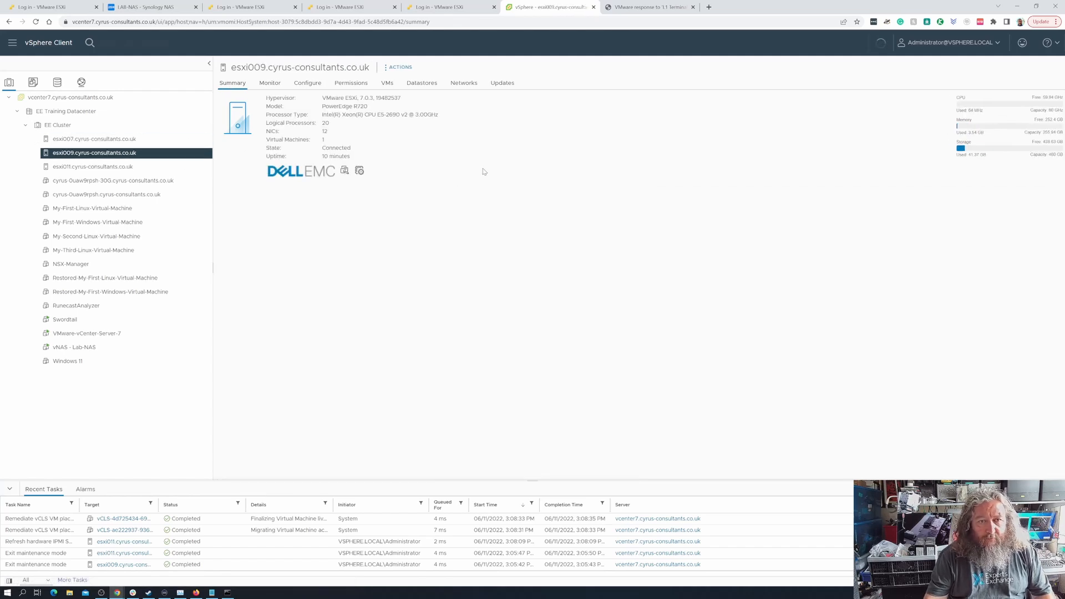
left_click(106, 168)
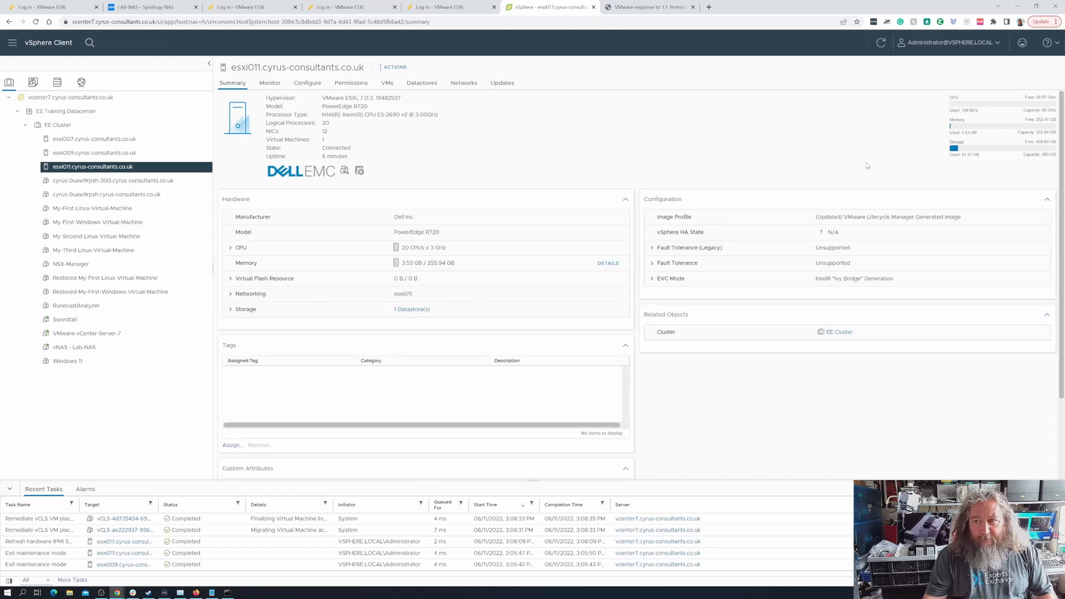